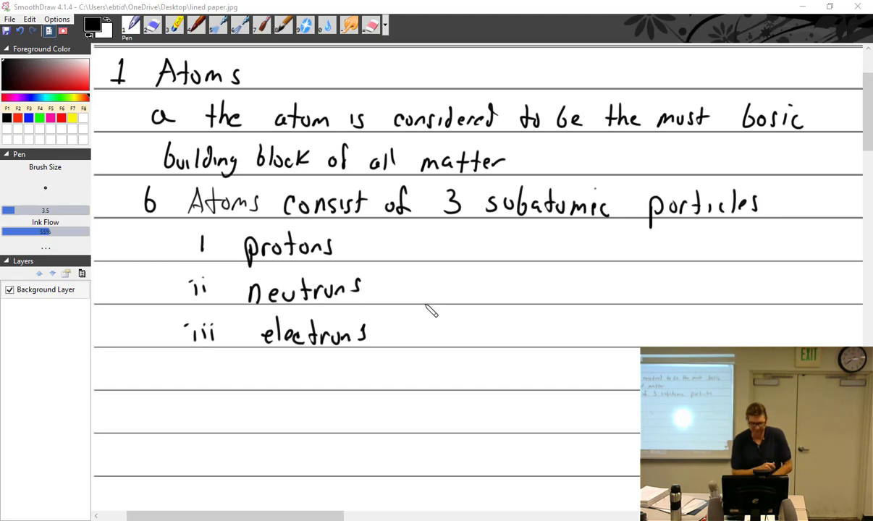
Step: Draw a small circle beside the 'iii electrons' line as the atom's nucleus
scroll(477, 343, "down", 3)
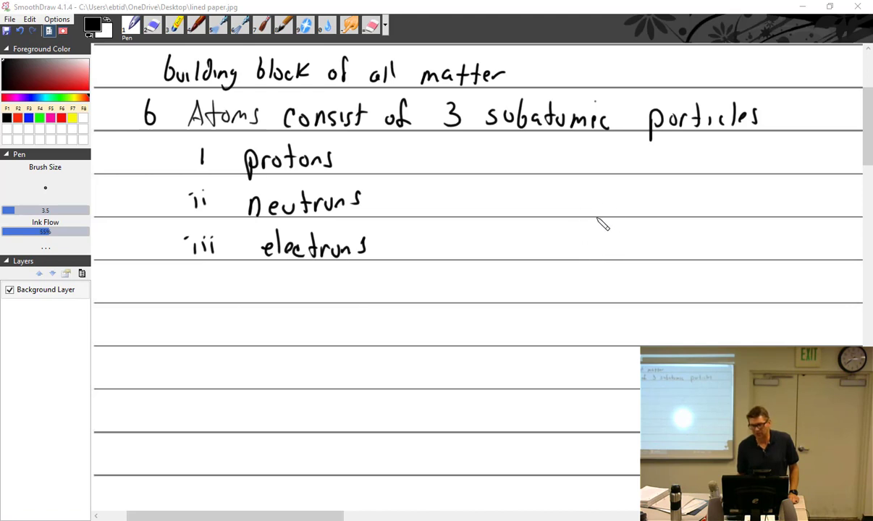
mouse_move(595, 213)
left_mouse_down()
mouse_move(578, 253)
mouse_move(590, 261)
mouse_move(612, 251)
mouse_move(616, 230)
mouse_move(595, 211)
left_mouse_up()
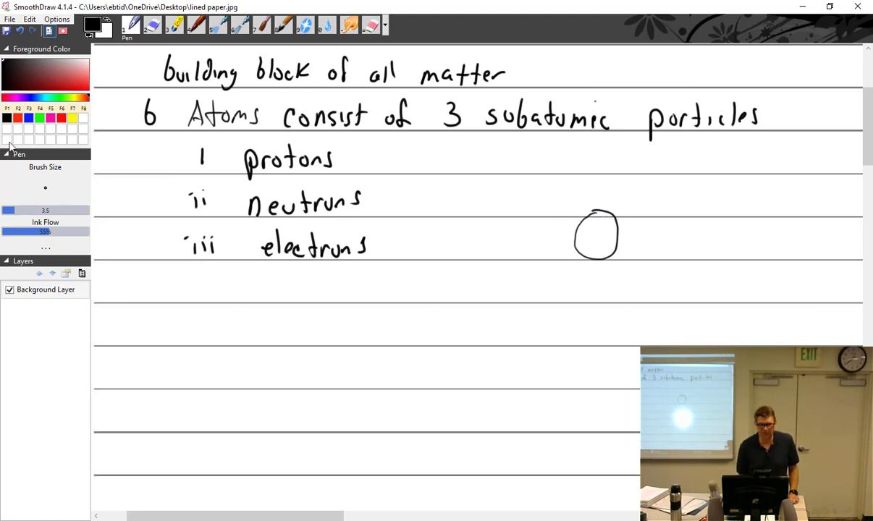
Step: Mark green N neutrons and red P+ protons in the circle, then a black electron dash above
left_click(39, 119)
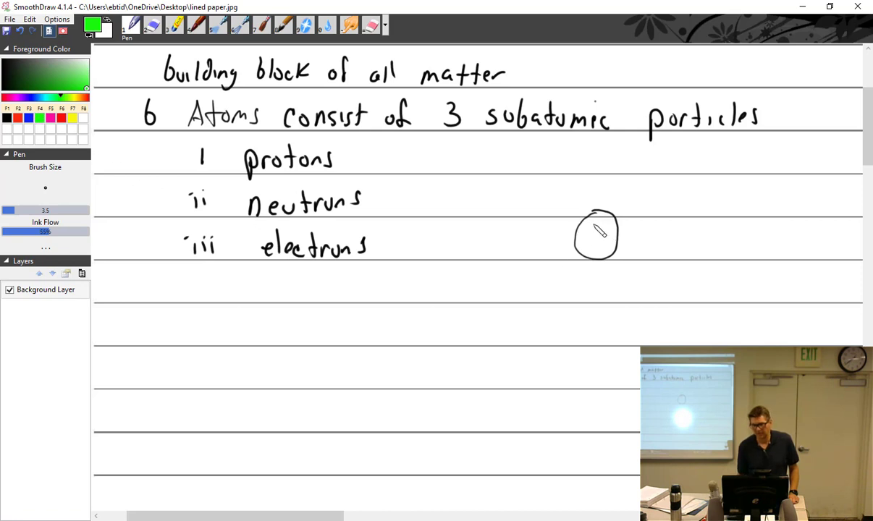
mouse_move(593, 226)
left_mouse_down()
mouse_move(602, 215)
mouse_move(592, 251)
mouse_move(597, 243)
left_mouse_up()
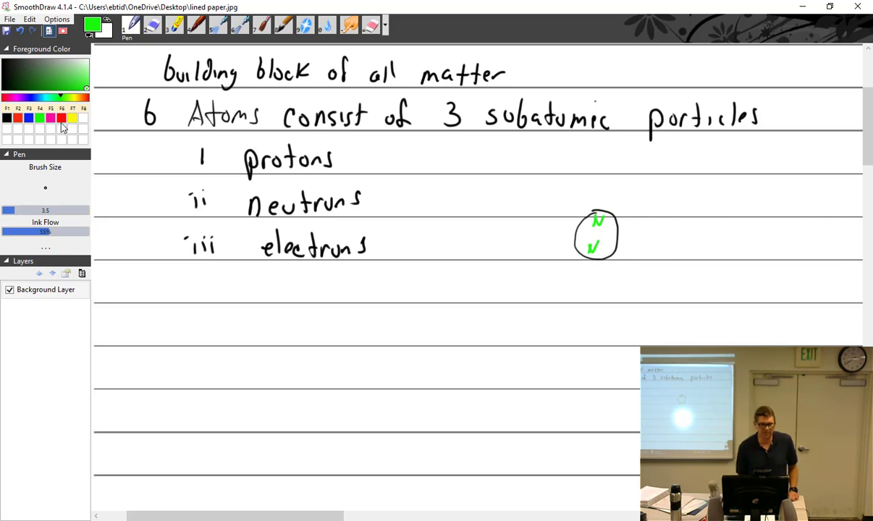
left_click(63, 119)
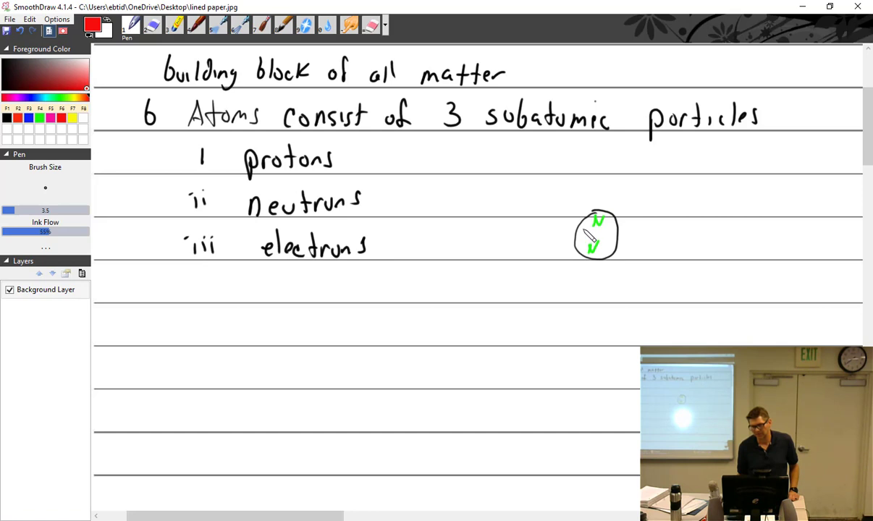
mouse_move(580, 227)
left_mouse_down()
mouse_move(603, 244)
mouse_move(603, 227)
mouse_move(610, 240)
mouse_move(577, 236)
left_mouse_up()
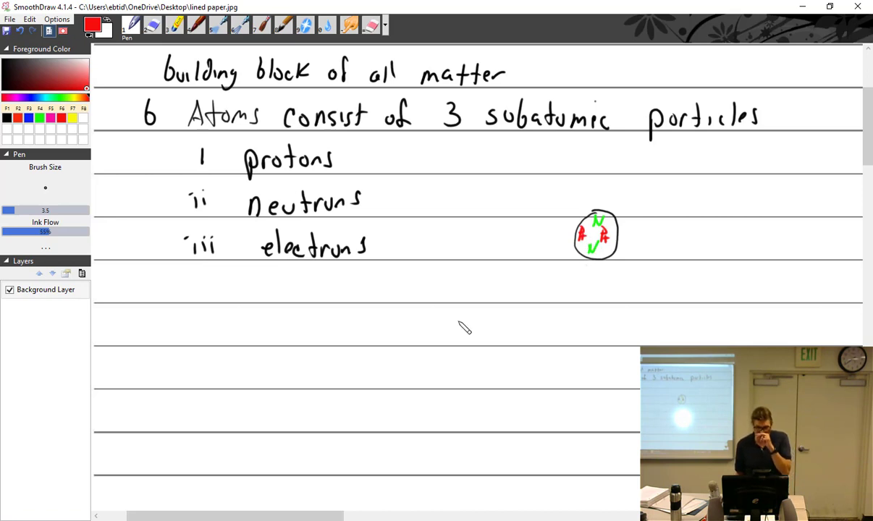
left_click(7, 119)
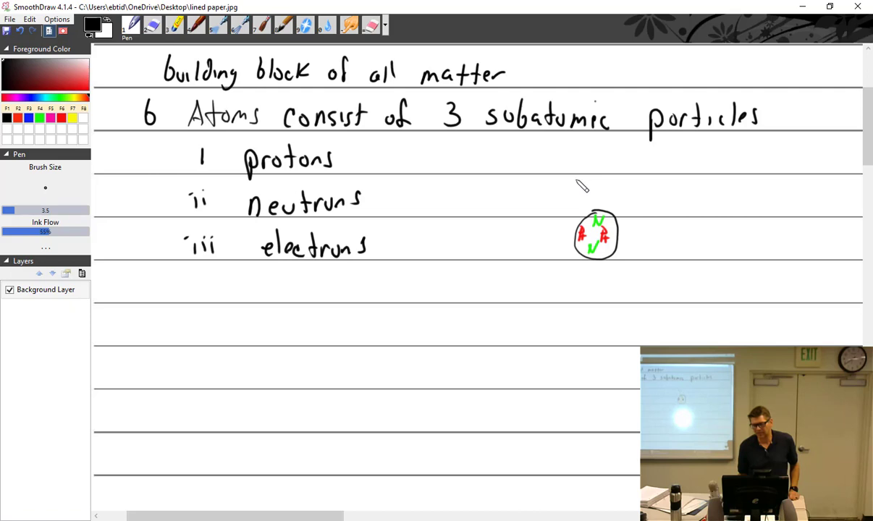
left_click_drag(570, 180, 585, 175)
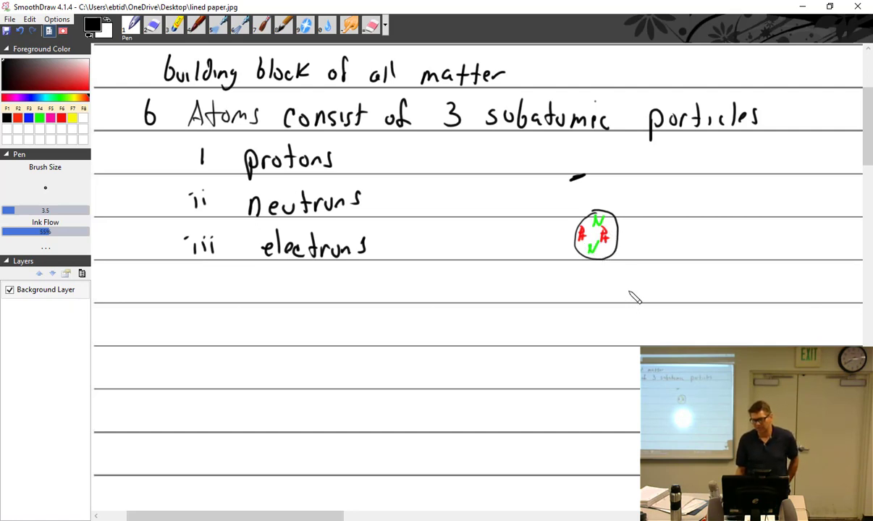
Step: Add a second electron dash below, a dotted orbit around the nucleus, and the heading letter C
left_click_drag(621, 295, 631, 289)
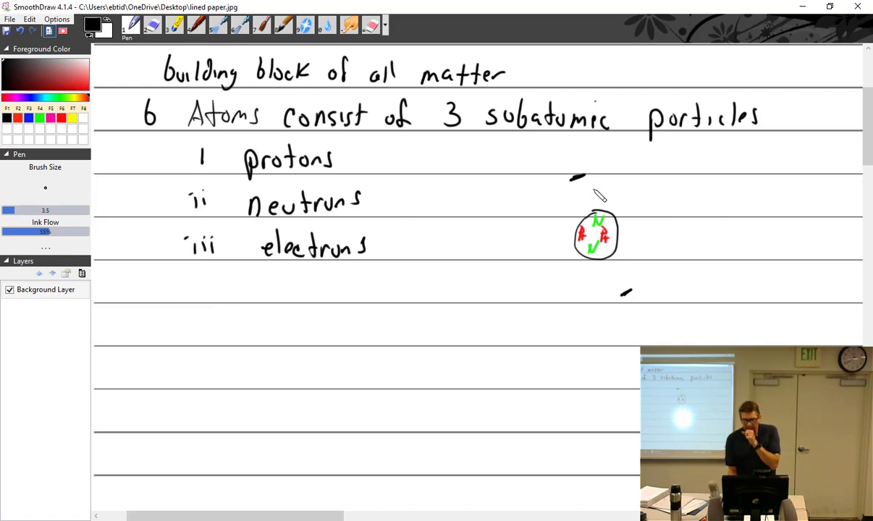
left_click_drag(594, 216, 603, 215)
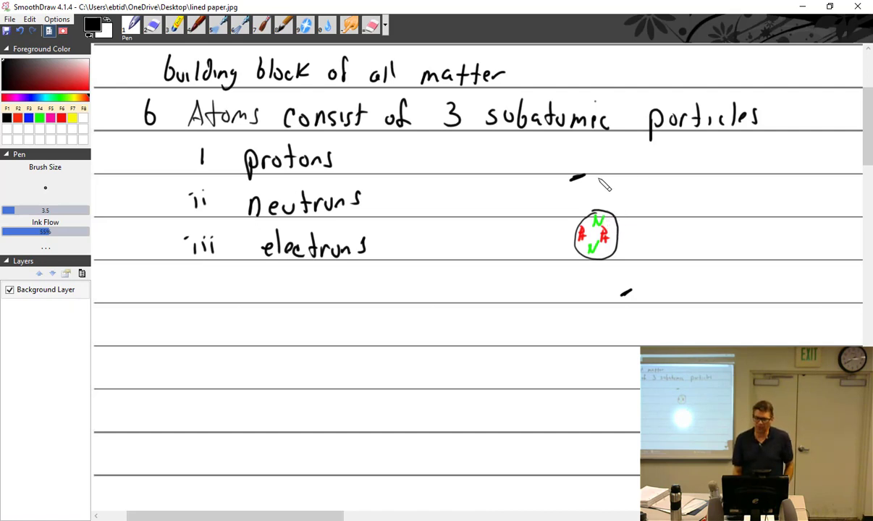
mouse_move(602, 173)
left_mouse_down()
mouse_move(650, 206)
mouse_move(654, 234)
mouse_move(639, 286)
mouse_move(619, 296)
mouse_move(587, 303)
mouse_move(561, 295)
mouse_move(540, 274)
mouse_move(530, 249)
mouse_move(535, 221)
mouse_move(572, 180)
left_mouse_up()
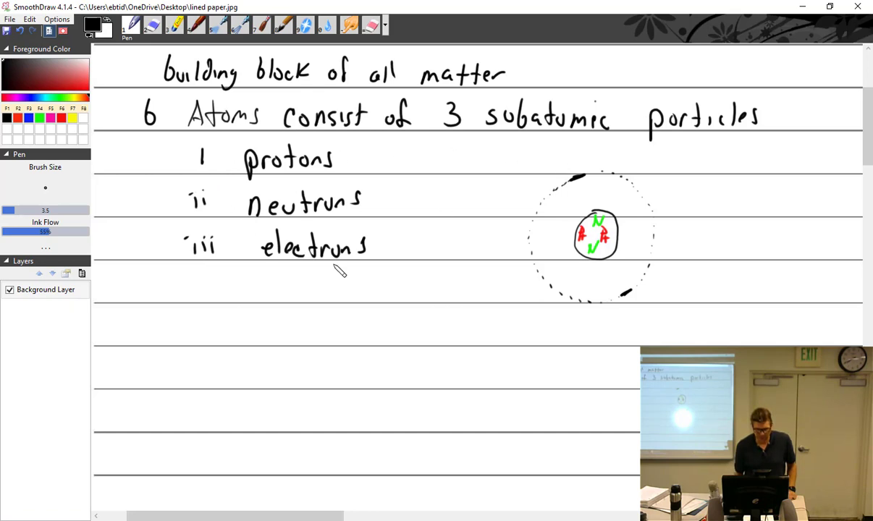
mouse_move(153, 275)
left_mouse_down()
mouse_move(156, 293)
mouse_move(191, 303)
mouse_move(206, 284)
mouse_move(254, 284)
mouse_move(286, 296)
left_mouse_up()
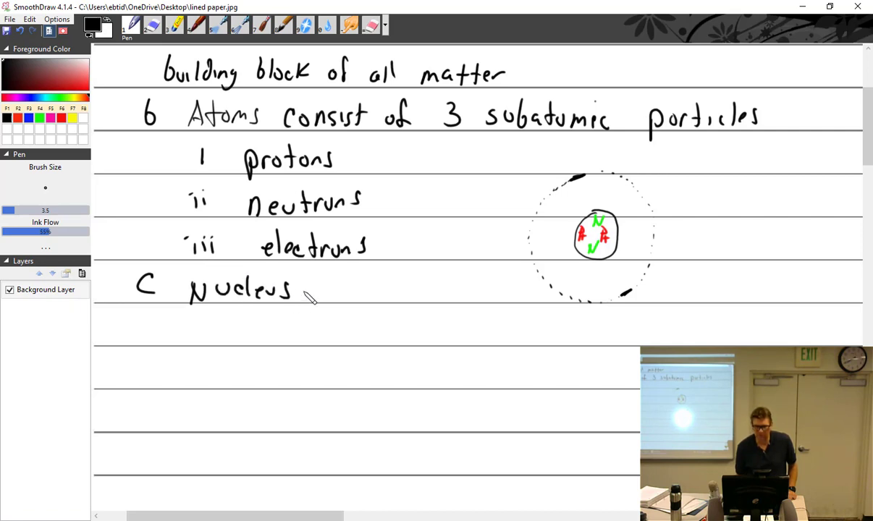
Step: Write point i 'Center of the atom' and point ii 'Contains protons and neutrons', undoing a stray stroke
left_click_drag(194, 329, 191, 341)
left_click(194, 323)
mouse_move(232, 321)
left_mouse_down()
mouse_move(236, 340)
mouse_move(293, 331)
mouse_move(341, 343)
mouse_move(421, 343)
mouse_move(427, 327)
mouse_move(505, 323)
left_mouse_up()
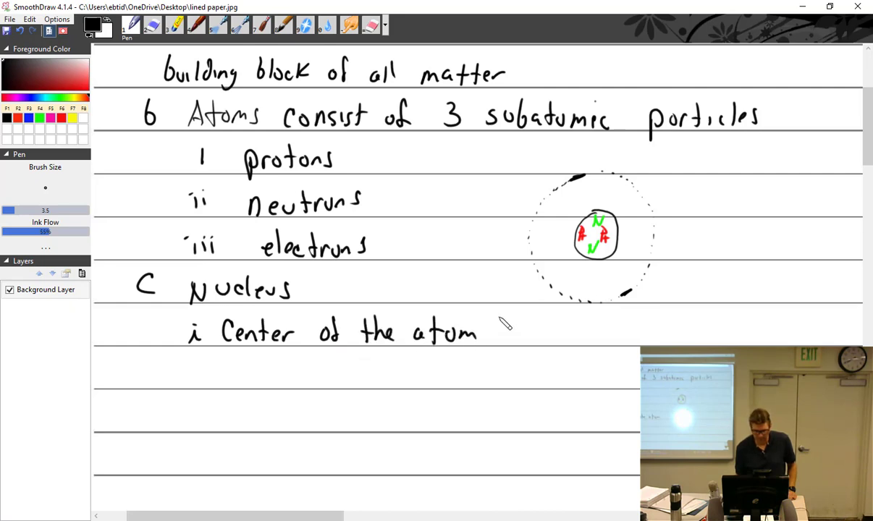
left_click_drag(183, 367, 186, 385)
left_click_drag(196, 367, 207, 385)
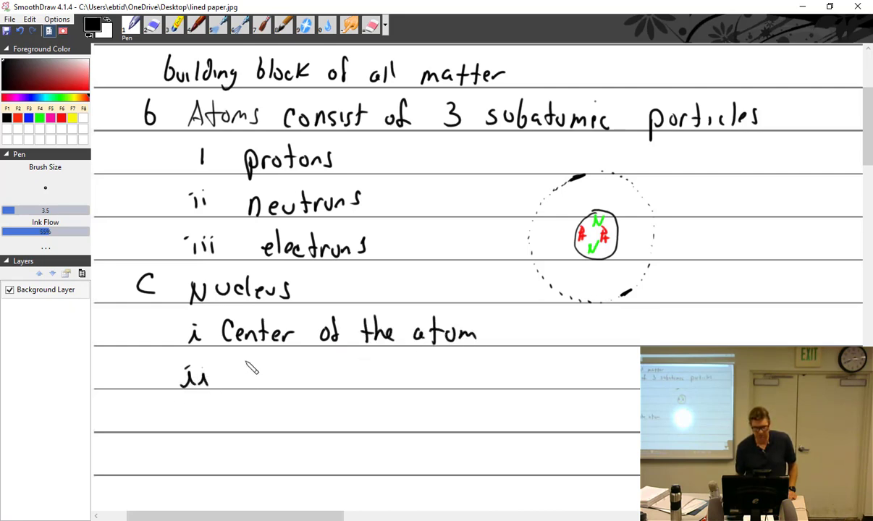
mouse_move(246, 364)
left_mouse_down()
mouse_move(309, 382)
mouse_move(349, 370)
mouse_move(414, 373)
left_mouse_up()
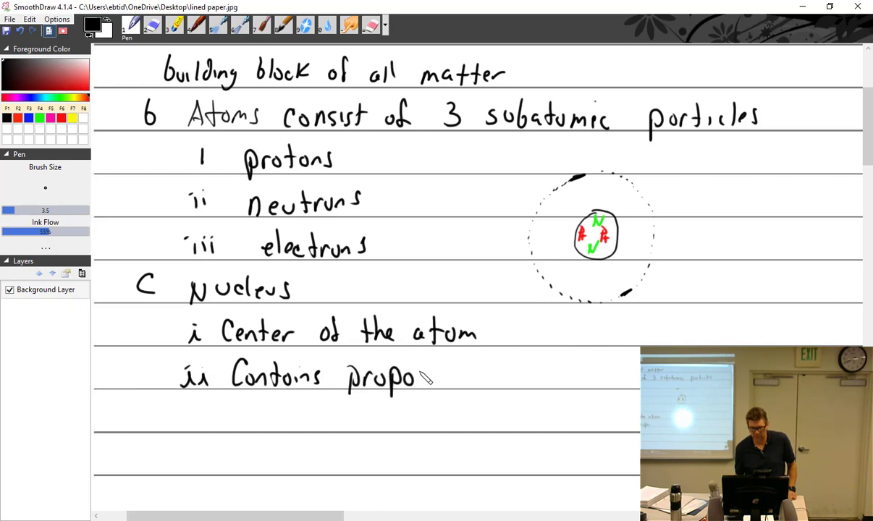
key("ctrl+z")
key("ctrl+z")
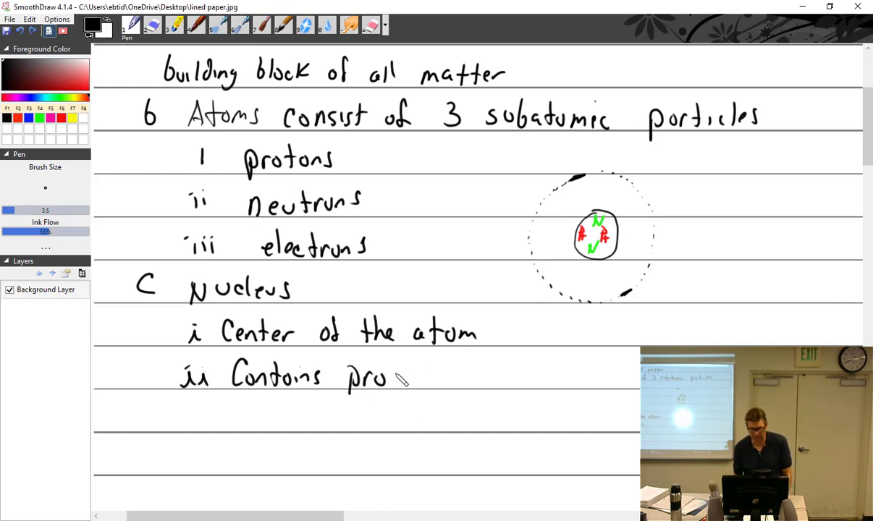
mouse_move(392, 359)
left_mouse_down()
mouse_move(393, 384)
mouse_move(399, 366)
left_mouse_up()
mouse_move(404, 370)
left_mouse_down()
mouse_move(406, 380)
mouse_move(424, 382)
left_mouse_up()
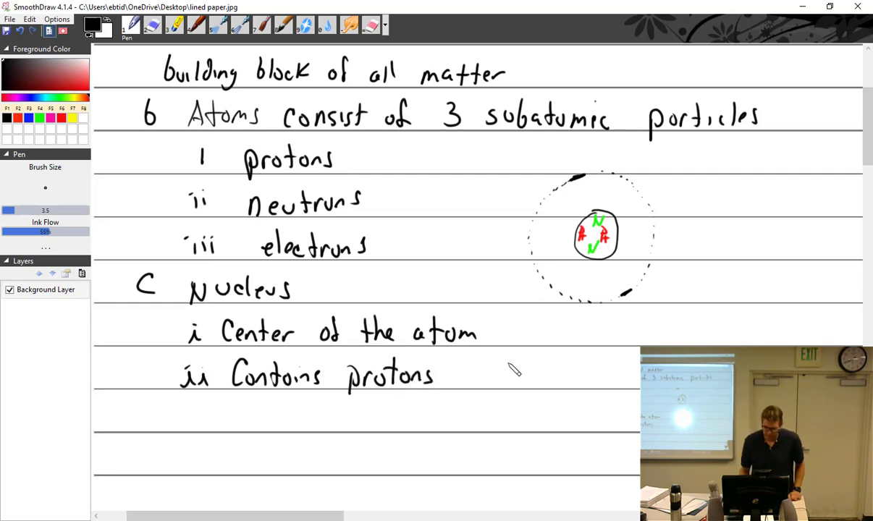
mouse_move(471, 371)
left_mouse_down()
mouse_move(476, 382)
mouse_move(499, 369)
mouse_move(516, 383)
mouse_move(528, 372)
mouse_move(534, 384)
mouse_move(571, 359)
mouse_move(601, 374)
mouse_move(621, 369)
mouse_move(614, 382)
left_mouse_up()
Step: Write point iii, 'Protons are Positive'
mouse_move(185, 411)
left_mouse_down()
mouse_move(177, 425)
mouse_move(195, 424)
left_mouse_up()
mouse_move(207, 407)
left_mouse_down()
mouse_move(211, 425)
mouse_move(211, 402)
left_mouse_up()
left_click_drag(196, 400, 186, 402)
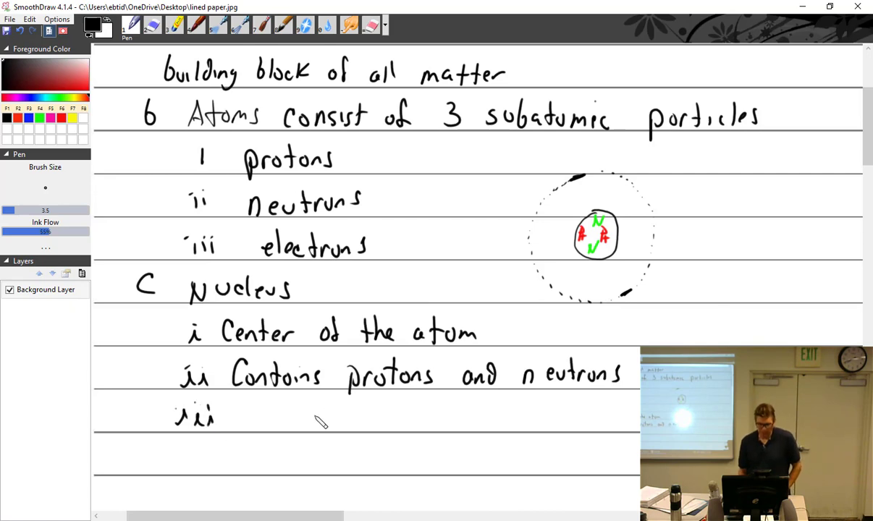
mouse_move(244, 403)
left_mouse_down()
mouse_move(244, 427)
mouse_move(262, 406)
mouse_move(282, 427)
left_mouse_up()
left_click_drag(276, 410, 318, 428)
mouse_move(328, 418)
left_mouse_down()
mouse_move(322, 427)
mouse_move(355, 418)
mouse_move(371, 427)
left_mouse_up()
mouse_move(380, 421)
left_mouse_down()
mouse_move(398, 435)
mouse_move(402, 422)
left_mouse_up()
left_click_drag(417, 418, 422, 429)
left_click_drag(432, 420, 441, 428)
mouse_move(434, 416)
left_mouse_down()
mouse_move(447, 414)
mouse_move(451, 428)
left_mouse_up()
mouse_move(456, 419)
left_mouse_down()
mouse_move(494, 427)
mouse_move(531, 409)
mouse_move(534, 426)
mouse_move(557, 420)
left_mouse_up()
Step: Finish 'charged' and add point iv, 'Neutrons neutral charged'
left_click_drag(567, 420, 565, 429)
left_click_drag(577, 421, 579, 430)
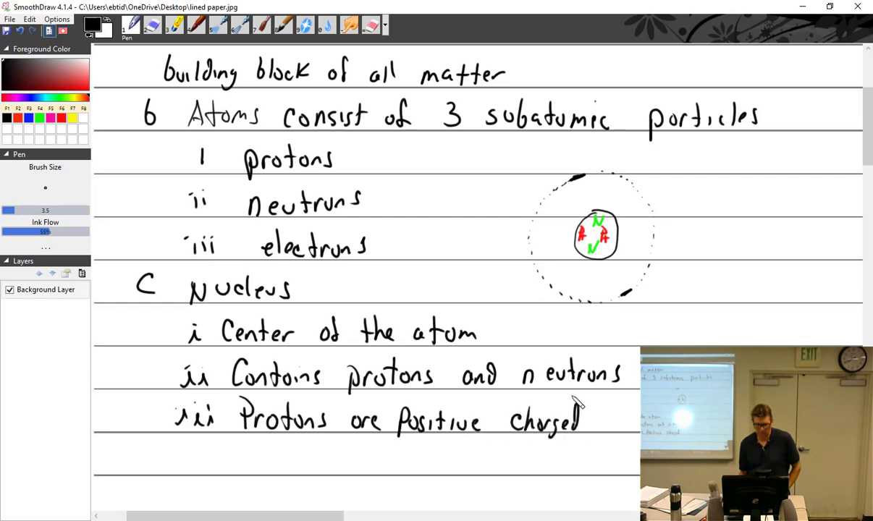
left_click_drag(186, 453, 187, 467)
mouse_move(192, 454)
left_mouse_down()
mouse_move(244, 468)
mouse_move(251, 450)
mouse_move(330, 469)
mouse_move(433, 462)
mouse_move(431, 471)
mouse_move(469, 461)
mouse_move(490, 468)
mouse_move(506, 457)
mouse_move(588, 478)
mouse_move(619, 469)
left_mouse_up()
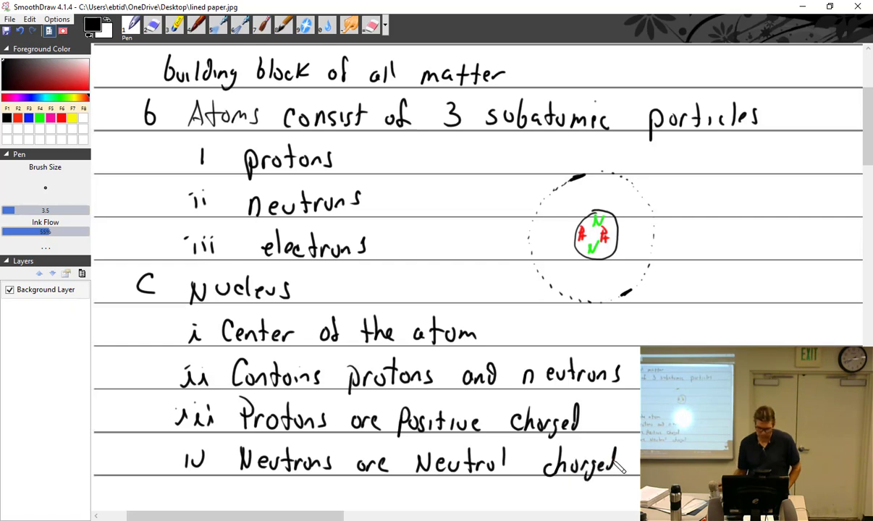
Step: Write heading 'd Electrons' with point i, 'have a Negative charge'
scroll(627, 455, "down", 5)
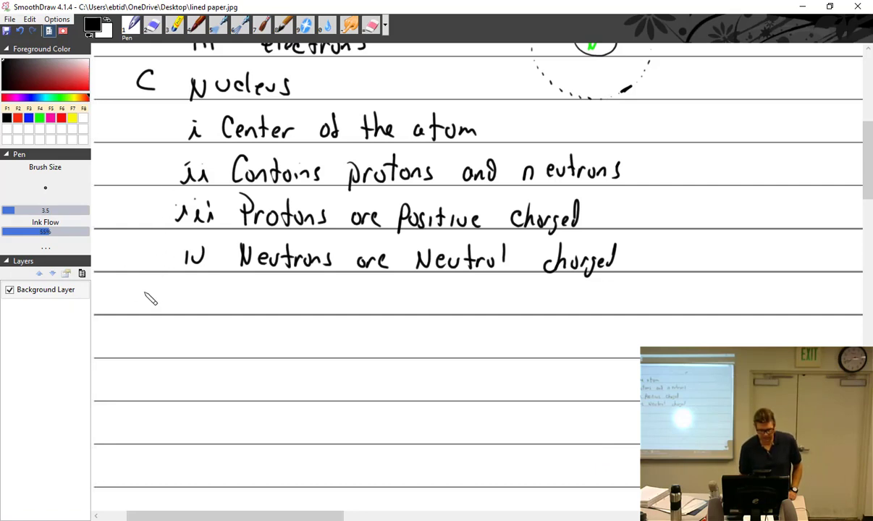
left_click_drag(148, 288, 150, 307)
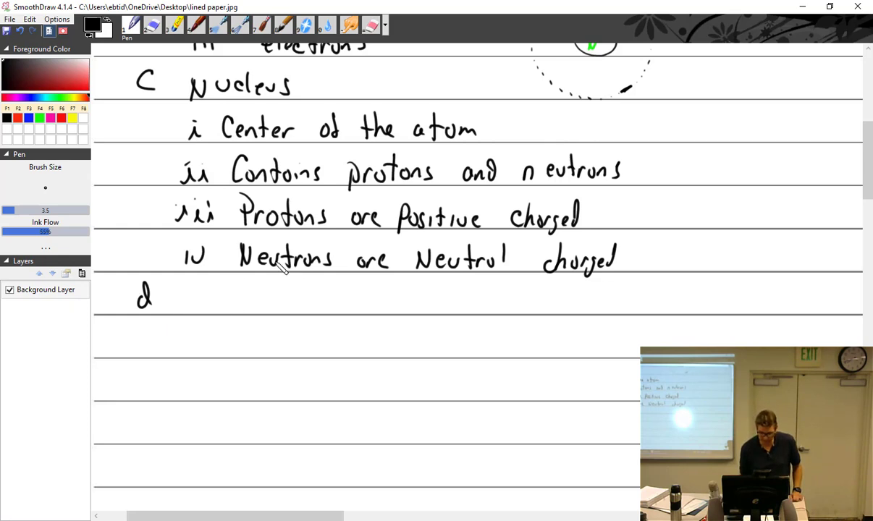
mouse_move(189, 288)
left_mouse_down()
mouse_move(203, 312)
mouse_move(244, 290)
mouse_move(240, 301)
mouse_move(299, 306)
left_mouse_up()
mouse_move(206, 337)
left_mouse_down()
mouse_move(251, 341)
mouse_move(278, 351)
mouse_move(276, 343)
mouse_move(306, 348)
mouse_move(348, 336)
mouse_move(383, 354)
mouse_move(406, 335)
mouse_move(433, 347)
left_mouse_up()
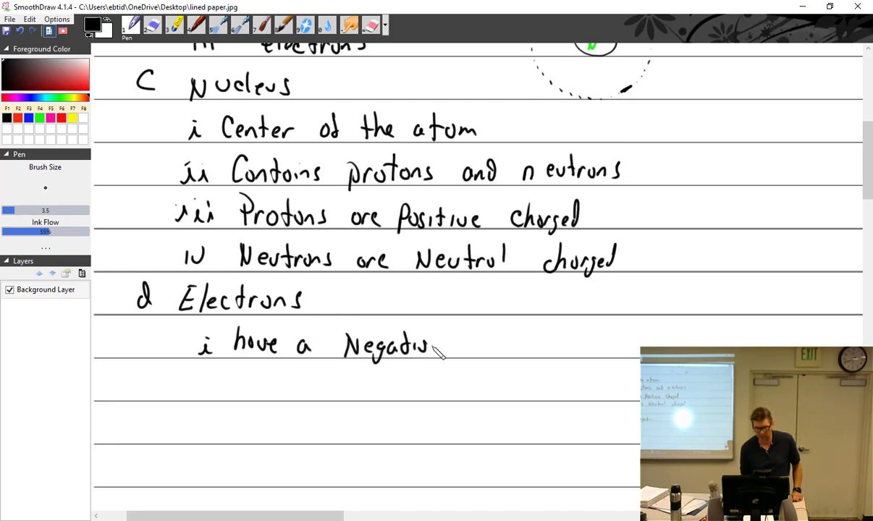
mouse_move(485, 337)
left_mouse_down()
mouse_move(485, 353)
mouse_move(533, 339)
mouse_move(540, 362)
mouse_move(567, 351)
left_mouse_up()
Step: Write point ii, 'More about the nucleus'
scroll(697, 244, "down", 3)
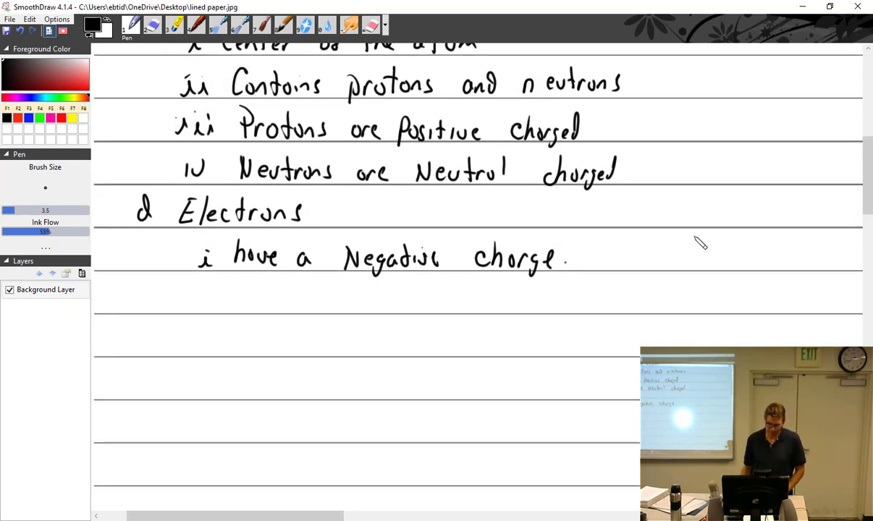
mouse_move(191, 295)
left_mouse_down()
mouse_move(268, 309)
mouse_move(334, 294)
mouse_move(333, 311)
mouse_move(360, 293)
mouse_move(438, 301)
left_mouse_up()
left_click(191, 291)
left_click(203, 291)
left_click(321, 299)
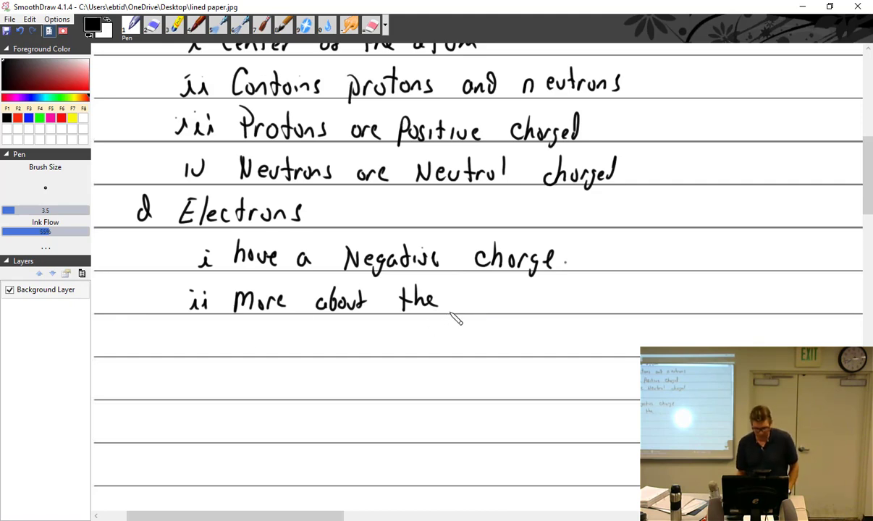
left_click_drag(467, 305, 547, 299)
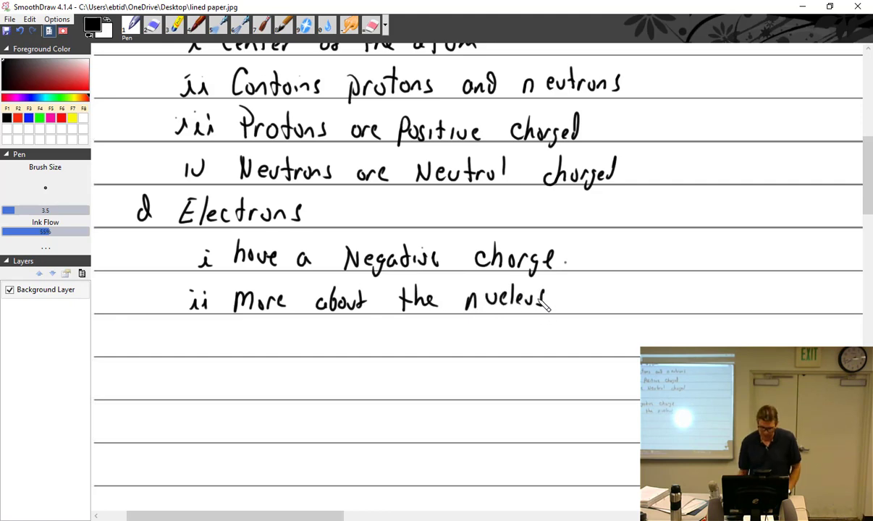
Step: Write sub-point 1: the number of protons (and thus electrons) can be determined by the Periodic Table of Elements
mouse_move(224, 338)
left_mouse_down()
mouse_move(229, 331)
mouse_move(230, 352)
left_mouse_up()
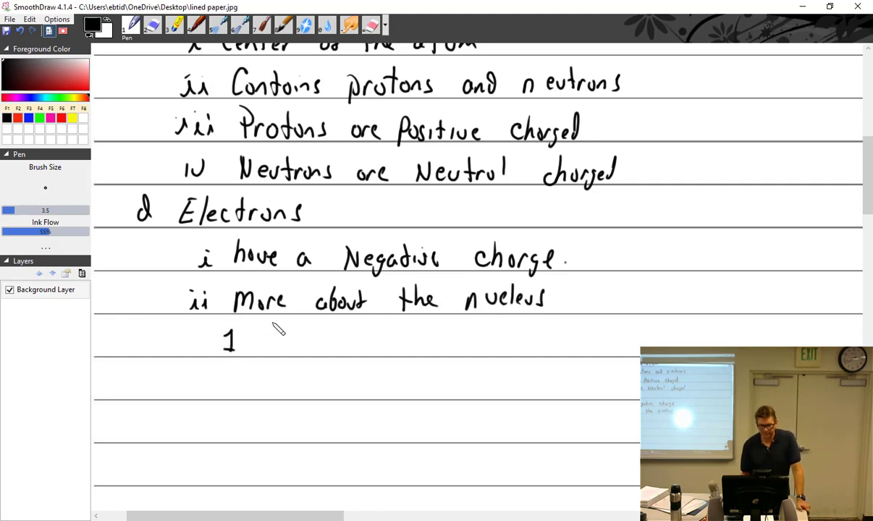
mouse_move(268, 329)
left_mouse_down()
mouse_move(269, 351)
mouse_move(276, 333)
left_mouse_up()
mouse_move(279, 326)
left_mouse_down()
mouse_move(289, 346)
mouse_move(303, 348)
left_mouse_up()
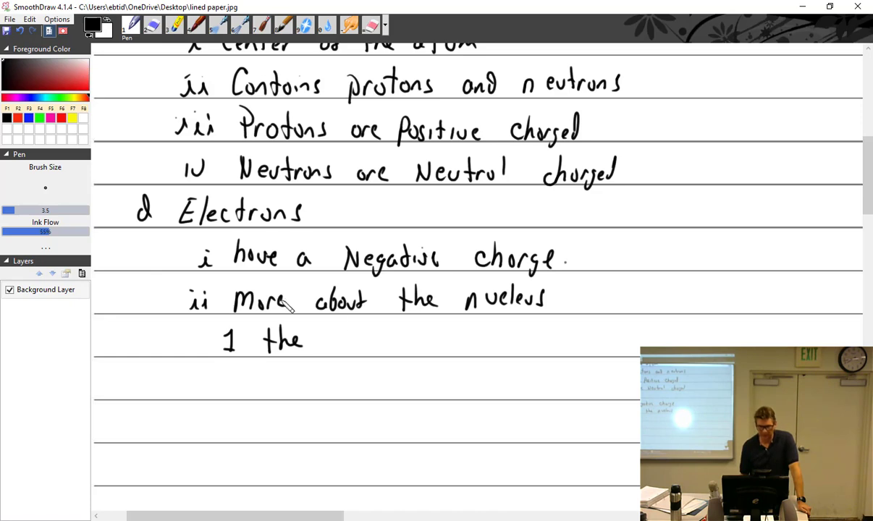
mouse_move(313, 346)
left_mouse_down()
mouse_move(412, 347)
mouse_move(418, 337)
mouse_move(445, 338)
mouse_move(456, 345)
mouse_move(511, 343)
mouse_move(508, 350)
mouse_move(614, 334)
mouse_move(640, 344)
left_mouse_up()
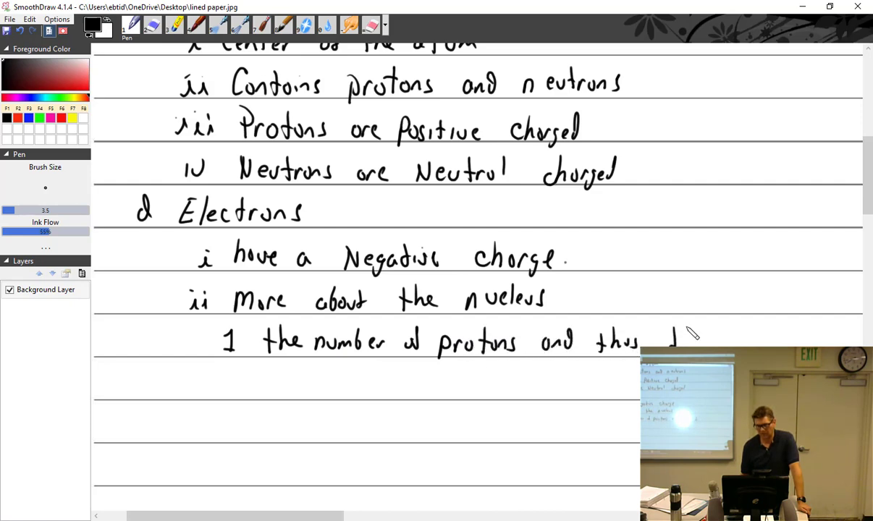
left_click_drag(689, 330, 699, 339)
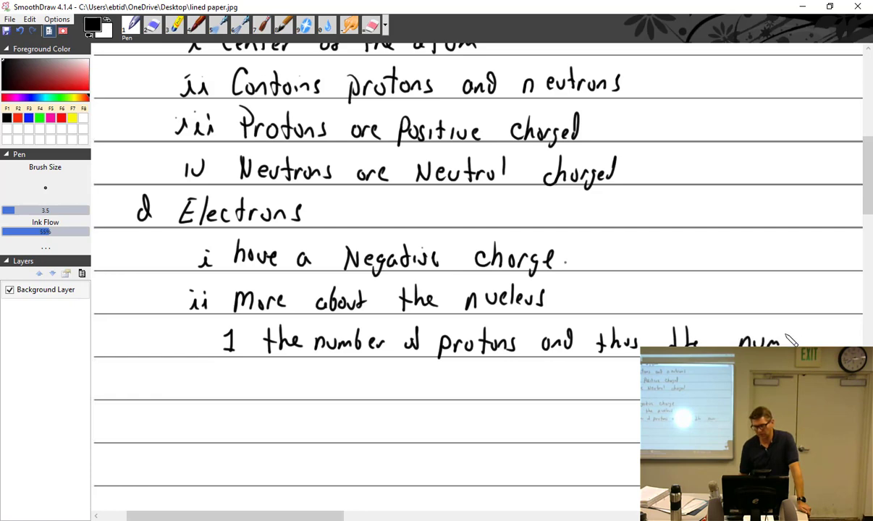
left_click_drag(799, 345, 813, 339)
left_click_drag(247, 375, 260, 390)
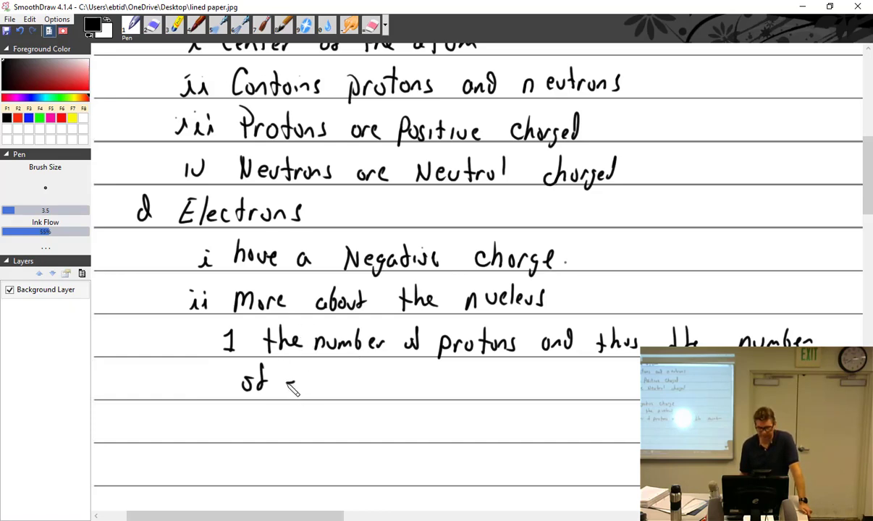
mouse_move(288, 382)
left_mouse_down()
mouse_move(361, 381)
mouse_move(382, 392)
left_mouse_up()
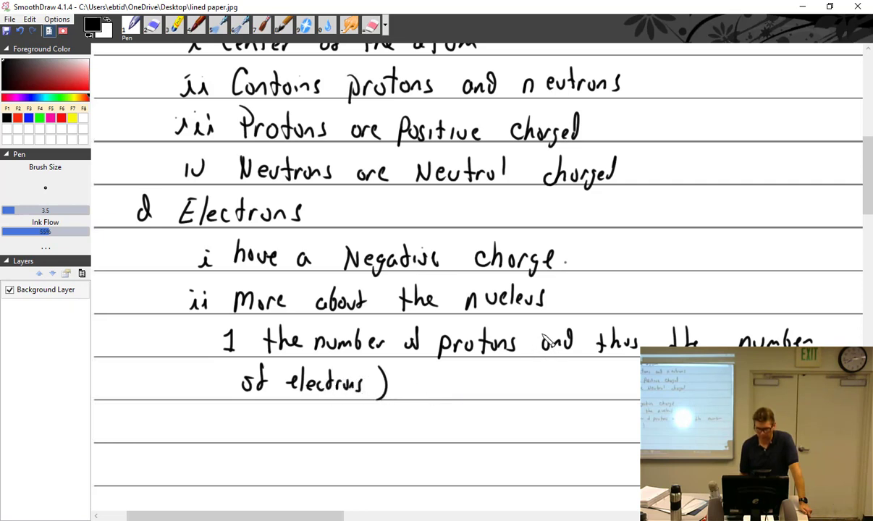
left_click_drag(547, 330, 544, 354)
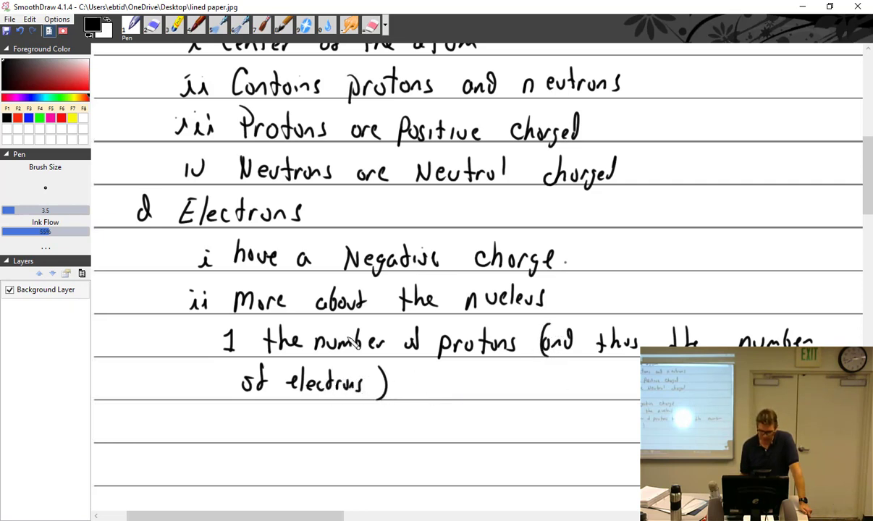
mouse_move(416, 385)
left_mouse_down()
mouse_move(545, 393)
mouse_move(561, 380)
mouse_move(574, 390)
mouse_move(635, 395)
left_mouse_up()
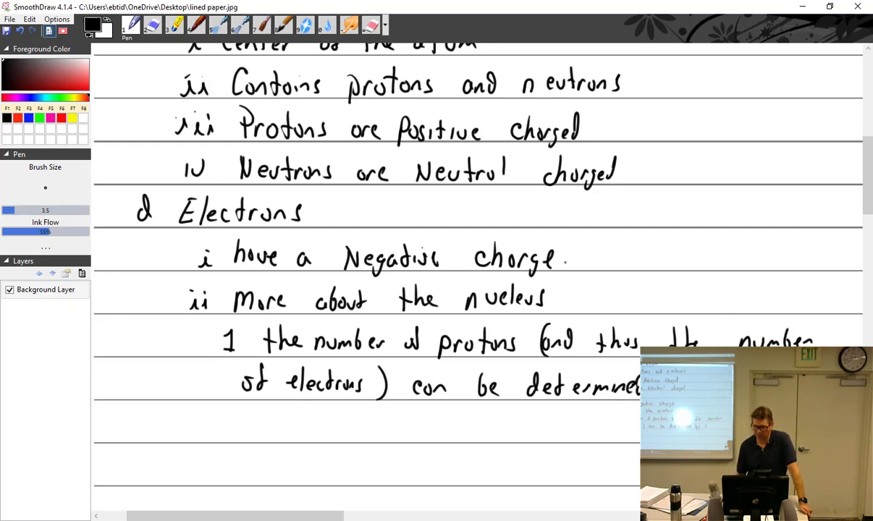
mouse_move(244, 407)
left_mouse_down()
mouse_move(248, 429)
mouse_move(272, 433)
mouse_move(337, 425)
mouse_move(500, 441)
mouse_move(496, 430)
mouse_move(594, 438)
mouse_move(635, 427)
left_mouse_up()
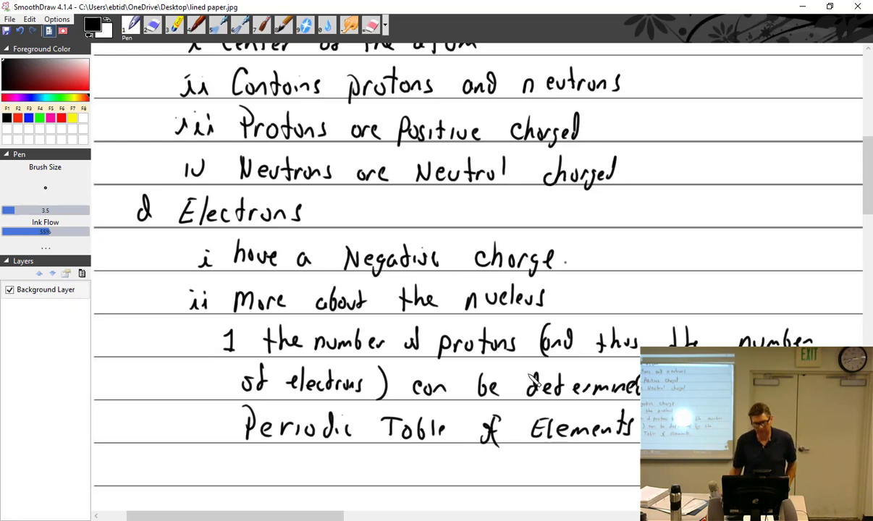
scroll(531, 378, "down", 3)
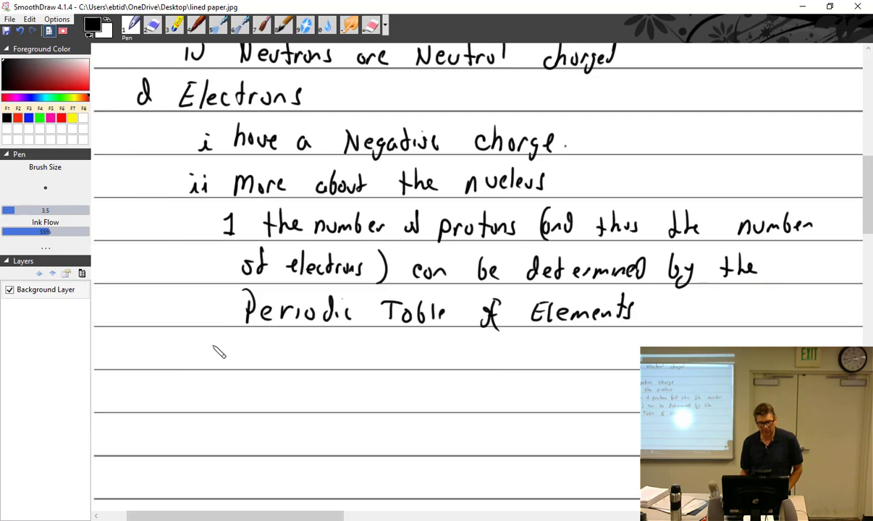
Step: Write sub-point 2, 'The arrangement of the electrons can also be determined by P.T.E'
mouse_move(205, 342)
left_mouse_down()
mouse_move(217, 346)
mouse_move(218, 361)
left_mouse_up()
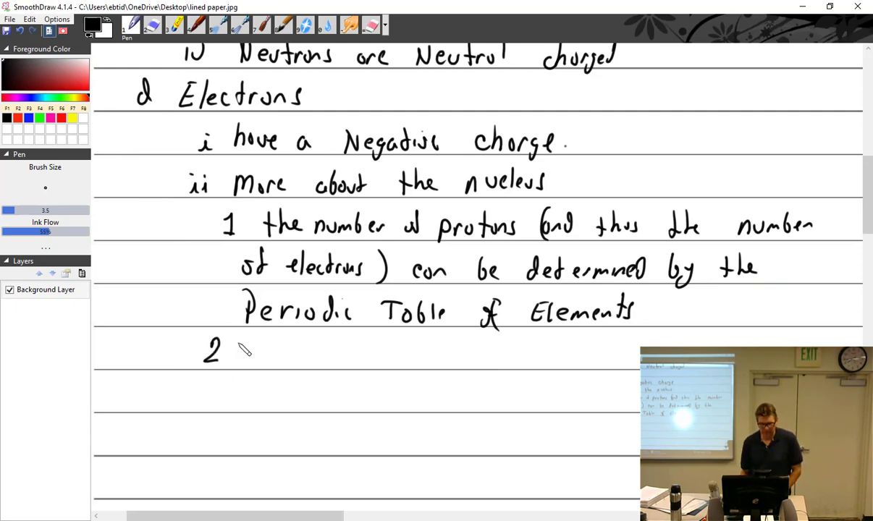
mouse_move(254, 348)
left_mouse_down()
mouse_move(298, 342)
mouse_move(321, 356)
mouse_move(353, 353)
mouse_move(359, 364)
mouse_move(373, 356)
mouse_move(405, 362)
mouse_move(418, 349)
mouse_move(488, 360)
mouse_move(531, 354)
left_mouse_up()
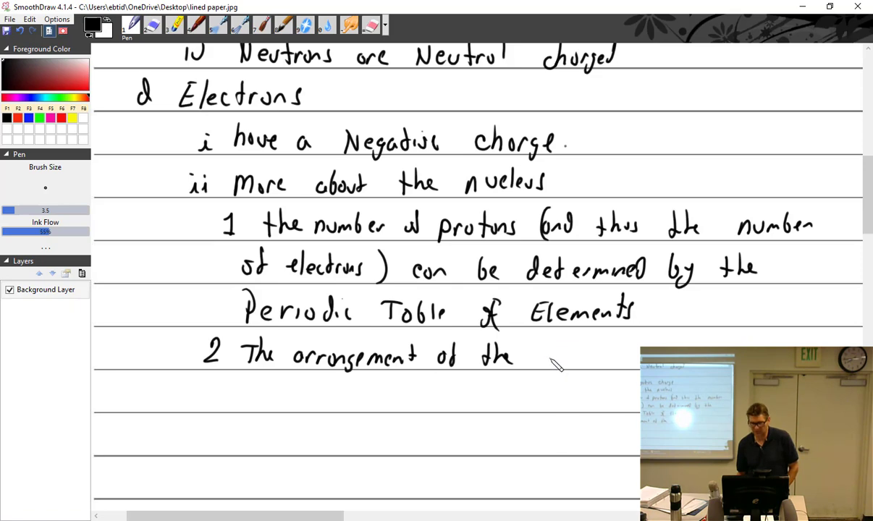
mouse_move(548, 352)
left_mouse_down()
mouse_move(594, 361)
mouse_move(580, 346)
mouse_move(638, 354)
left_mouse_up()
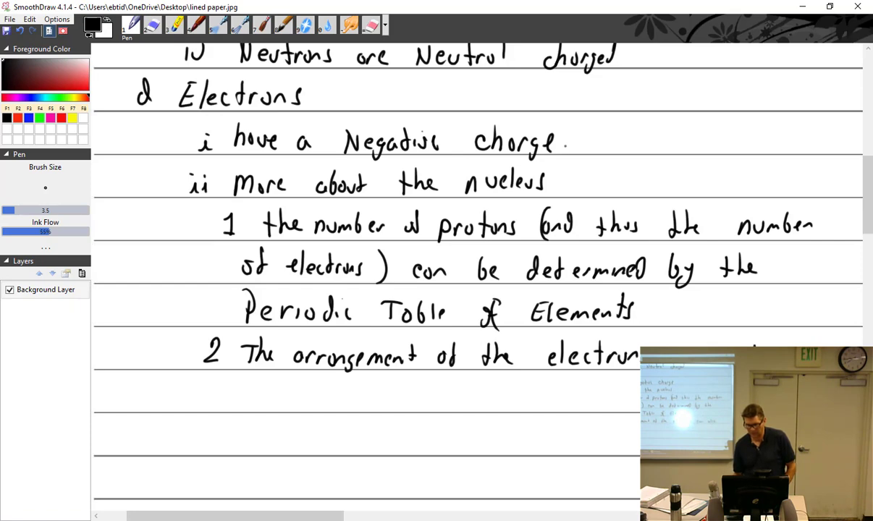
mouse_move(222, 386)
left_mouse_down()
mouse_move(228, 404)
mouse_move(282, 405)
mouse_move(301, 390)
mouse_move(327, 406)
mouse_move(362, 408)
mouse_move(432, 389)
mouse_move(443, 410)
left_mouse_up()
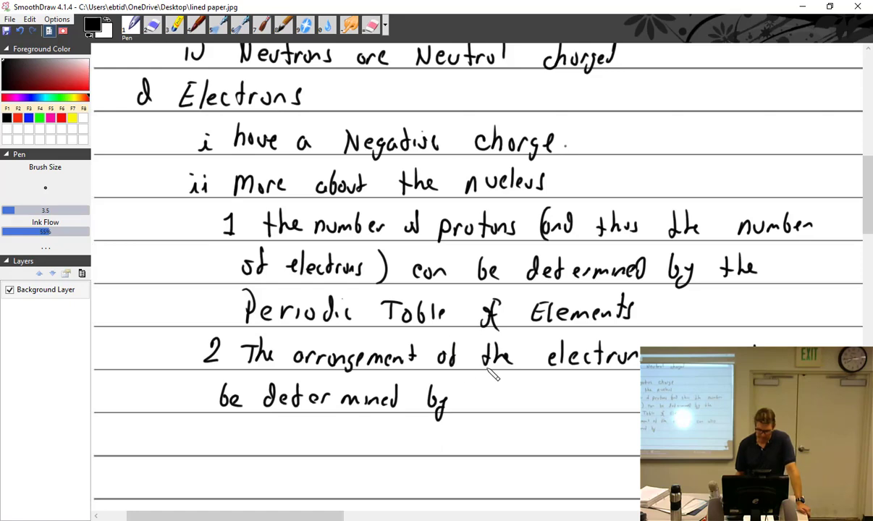
mouse_move(485, 385)
left_mouse_down()
mouse_move(485, 406)
mouse_move(487, 395)
mouse_move(527, 383)
mouse_move(518, 406)
mouse_move(559, 406)
mouse_move(554, 397)
left_mouse_up()
left_click(503, 404)
left_click(534, 403)
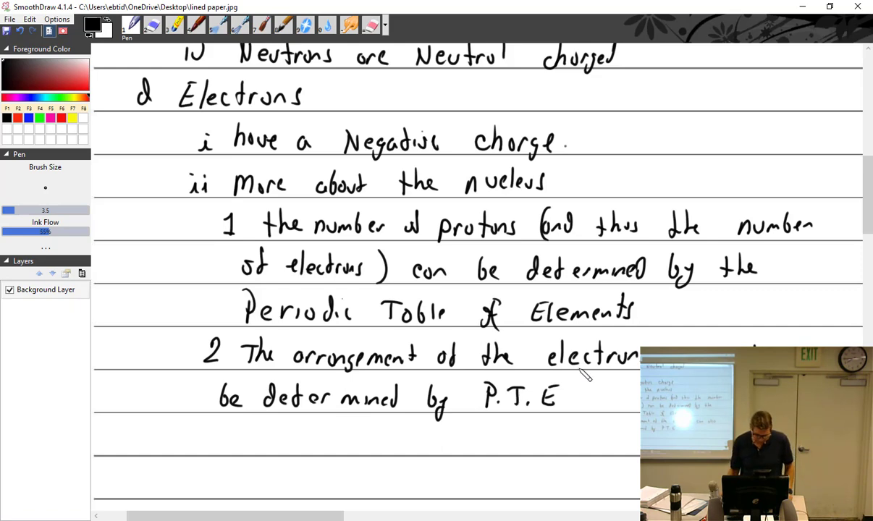
scroll(585, 374, "down", 5)
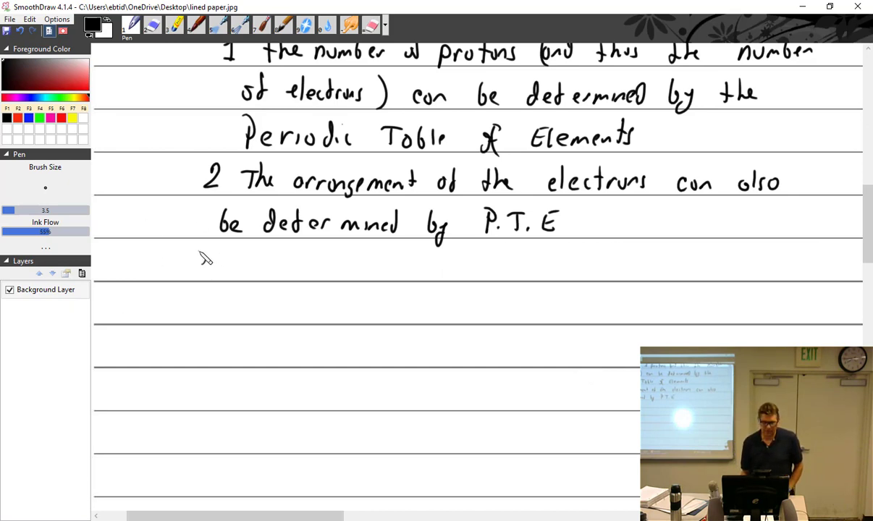
Step: Start sub-point 3 with 'The Schrodinger's model places electrons in a'
mouse_move(196, 249)
left_mouse_down()
mouse_move(195, 270)
mouse_move(252, 250)
left_mouse_up()
mouse_move(243, 251)
left_mouse_down()
mouse_move(244, 273)
mouse_move(263, 273)
left_mouse_up()
mouse_move(265, 266)
left_mouse_down()
mouse_move(326, 267)
mouse_move(329, 276)
mouse_move(337, 255)
mouse_move(333, 272)
mouse_move(343, 277)
mouse_move(395, 273)
left_mouse_up()
left_click_drag(401, 273, 419, 286)
mouse_move(428, 266)
left_mouse_down()
mouse_move(520, 264)
mouse_move(542, 273)
left_mouse_up()
left_click_drag(544, 250, 545, 276)
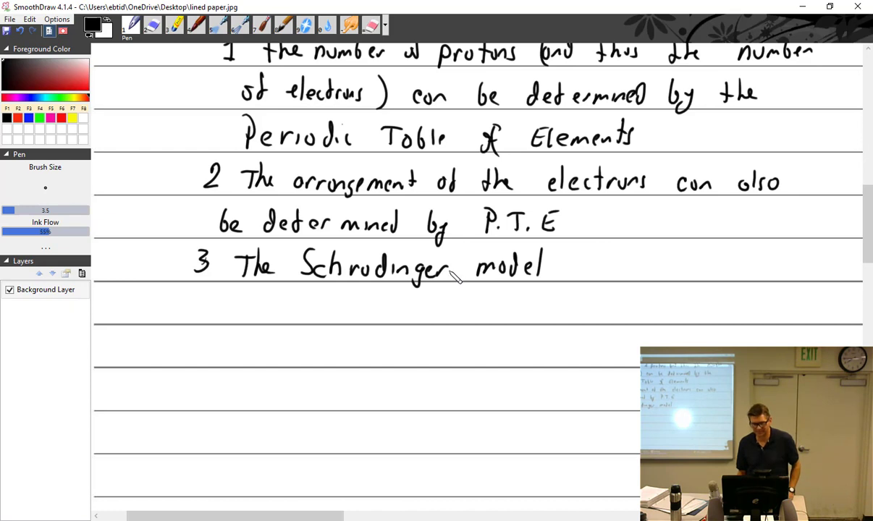
mouse_move(455, 265)
left_mouse_down()
mouse_move(447, 274)
mouse_move(444, 264)
left_mouse_up()
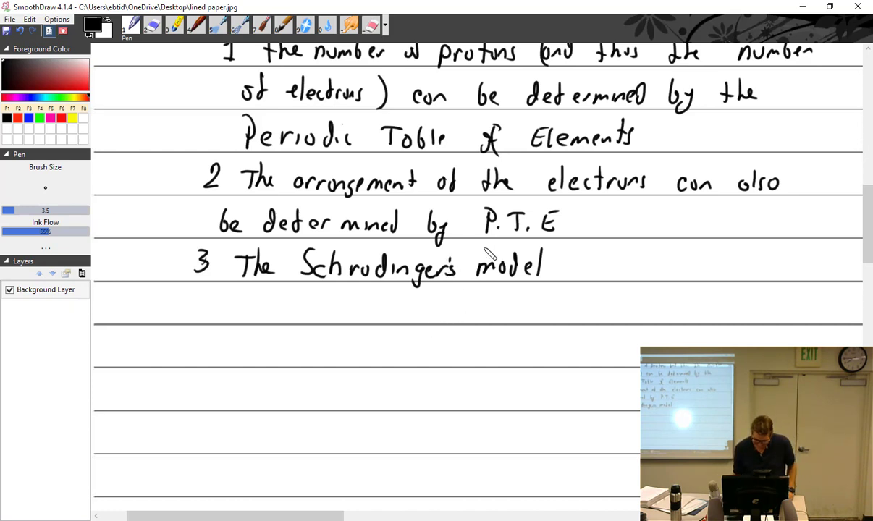
left_click_drag(558, 265, 573, 275)
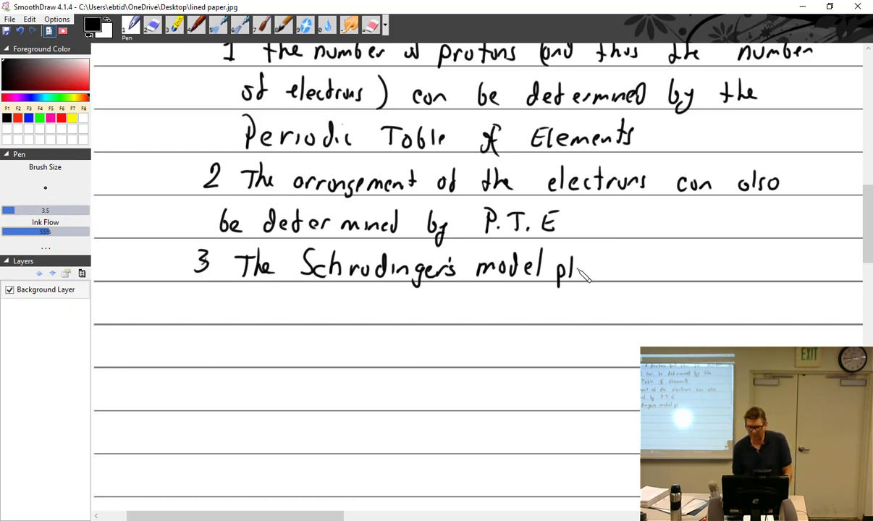
mouse_move(577, 265)
left_mouse_down()
mouse_move(612, 267)
mouse_move(684, 268)
mouse_move(693, 253)
mouse_move(697, 268)
mouse_move(732, 274)
left_mouse_up()
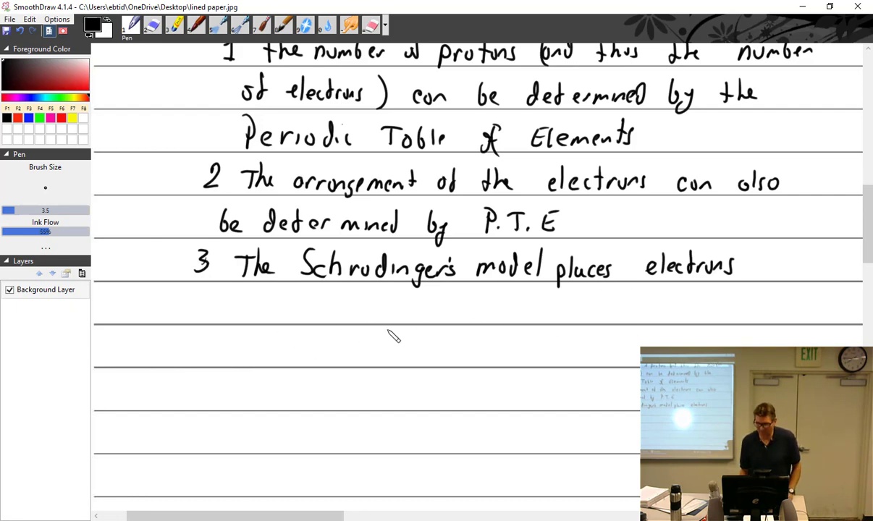
left_click_drag(759, 266, 760, 275)
left_click(759, 261)
left_click_drag(764, 275, 773, 275)
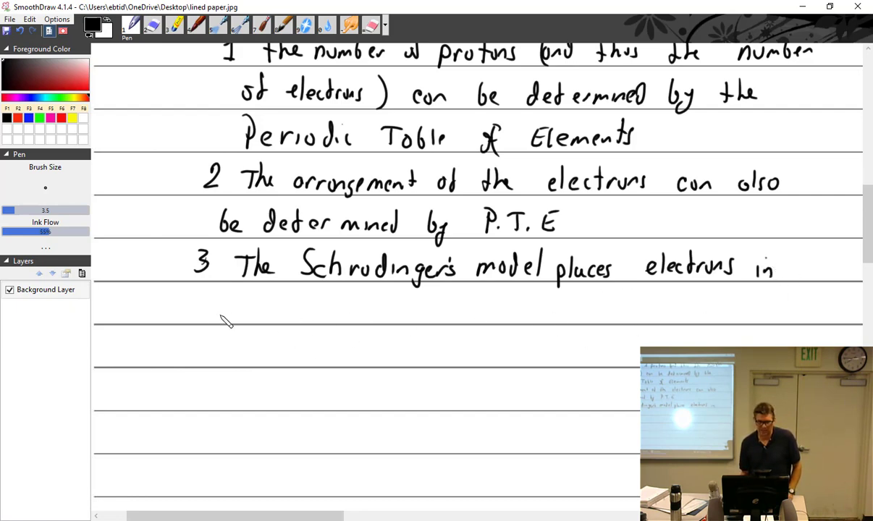
Step: Write "probability cloud" in quotation marks on the next line
mouse_move(226, 308)
left_mouse_down()
mouse_move(229, 316)
mouse_move(247, 303)
left_mouse_up()
mouse_move(251, 297)
left_mouse_down()
mouse_move(302, 306)
mouse_move(306, 320)
mouse_move(324, 322)
mouse_move(350, 313)
left_mouse_up()
left_click_drag(359, 307, 369, 312)
mouse_move(363, 301)
left_mouse_down()
mouse_move(373, 300)
mouse_move(378, 312)
left_mouse_up()
left_click_drag(382, 303, 378, 324)
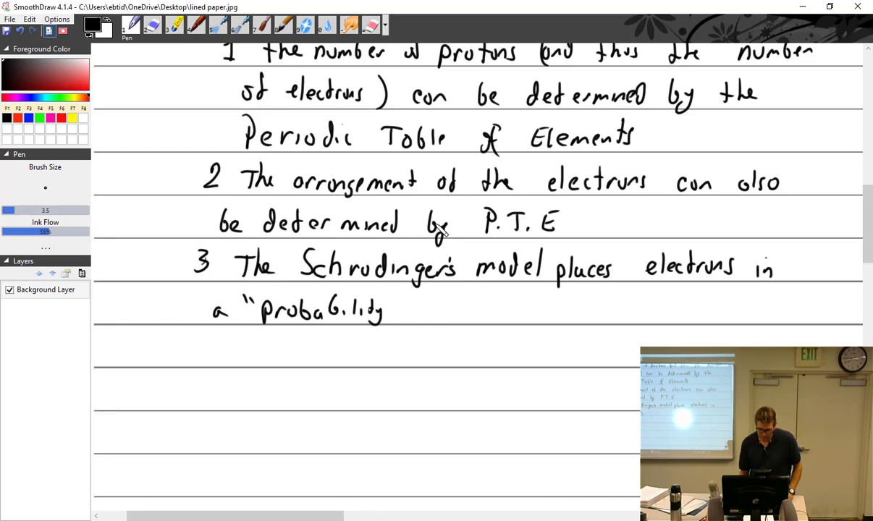
mouse_move(421, 305)
left_mouse_down()
mouse_move(414, 319)
mouse_move(427, 321)
mouse_move(436, 308)
left_mouse_up()
left_click_drag(443, 304, 456, 319)
mouse_move(464, 297)
left_mouse_down()
mouse_move(464, 320)
mouse_move(478, 306)
mouse_move(525, 319)
left_mouse_up()
Step: Finish sub-point 3 with 'meaning they are found in an area'
mouse_move(530, 309)
left_mouse_down()
mouse_move(579, 319)
mouse_move(572, 329)
left_mouse_up()
left_click_drag(607, 299, 607, 319)
mouse_move(600, 305)
left_mouse_down()
mouse_move(615, 304)
mouse_move(629, 318)
left_mouse_up()
mouse_move(631, 313)
left_mouse_down()
mouse_move(649, 329)
mouse_move(689, 318)
left_mouse_up()
left_click_drag(691, 311, 699, 319)
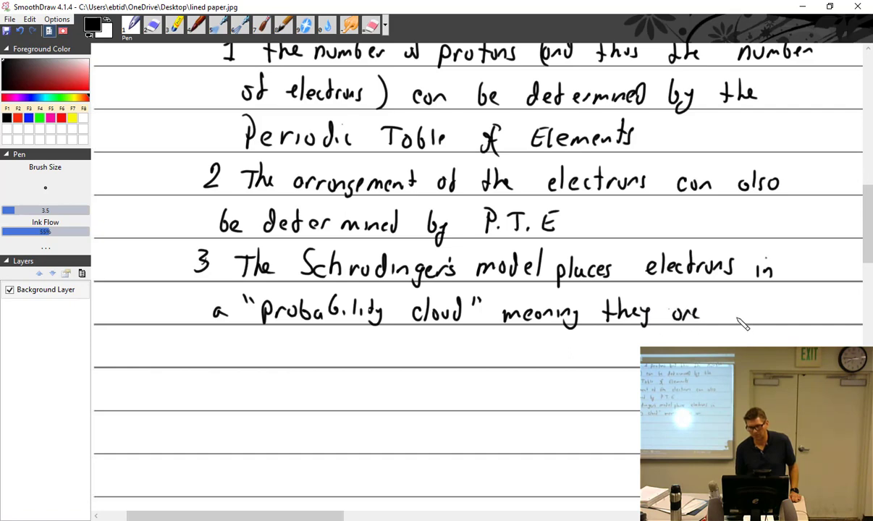
mouse_move(738, 293)
left_mouse_down()
mouse_move(734, 319)
mouse_move(746, 304)
left_mouse_up()
mouse_move(747, 310)
left_mouse_down()
mouse_move(771, 320)
mouse_move(786, 297)
left_mouse_up()
mouse_move(795, 310)
left_mouse_down()
mouse_move(796, 318)
mouse_move(814, 318)
left_mouse_up()
left_click(795, 302)
mouse_move(248, 346)
left_mouse_down()
mouse_move(306, 360)
mouse_move(329, 352)
left_mouse_up()
left_click_drag(334, 355, 367, 359)
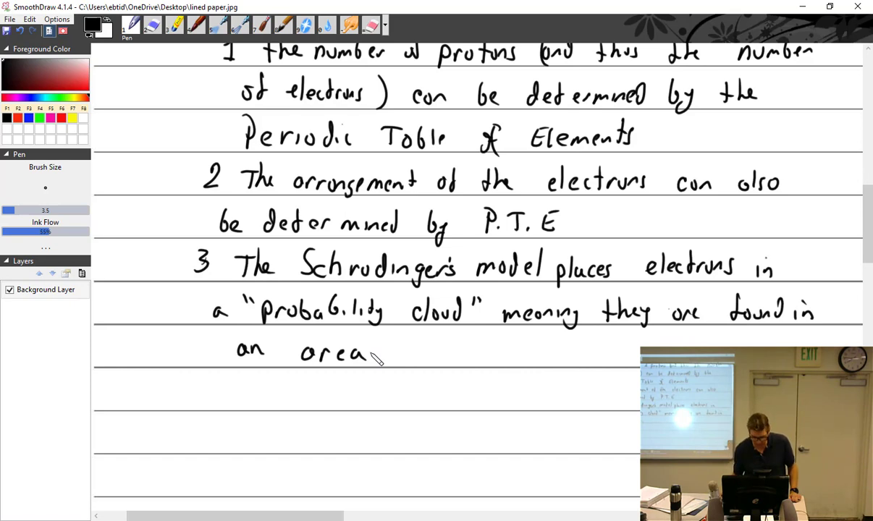
scroll(372, 354, "down", 2)
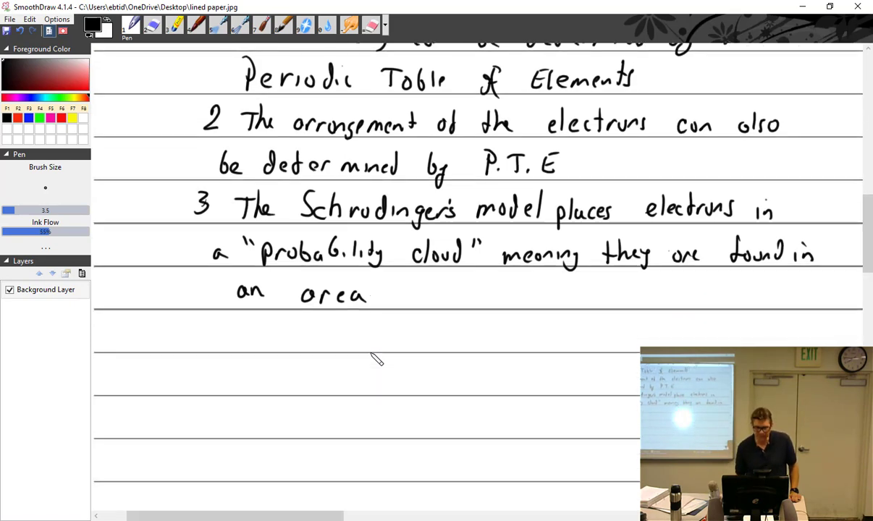
Step: Write sub-point 4, 'Bohr's model uses a fixed orbit theory'
mouse_move(198, 322)
left_mouse_down()
mouse_move(208, 344)
mouse_move(251, 346)
mouse_move(266, 333)
mouse_move(273, 346)
mouse_move(288, 346)
mouse_move(303, 333)
left_mouse_up()
mouse_move(308, 327)
left_mouse_down()
mouse_move(311, 346)
mouse_move(366, 349)
left_mouse_up()
left_click_drag(373, 338, 404, 348)
left_click_drag(412, 323, 412, 347)
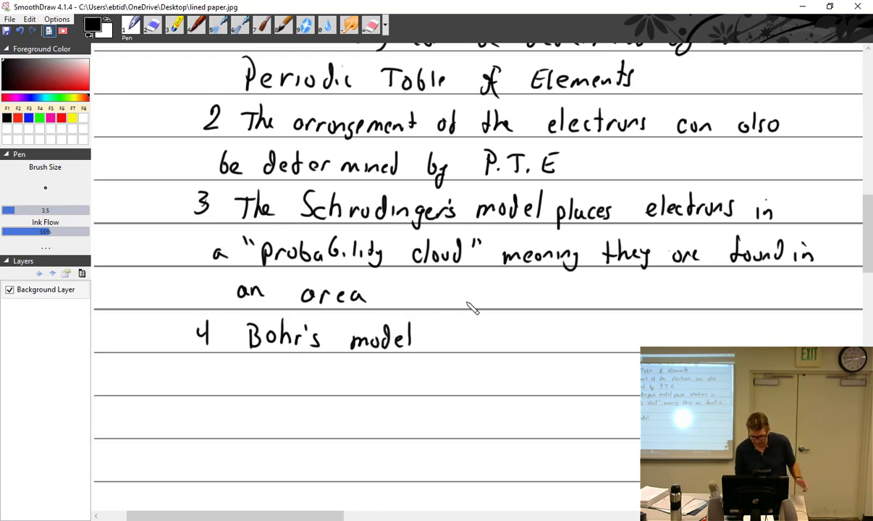
left_click_drag(439, 332, 451, 346)
left_click_drag(462, 340, 523, 343)
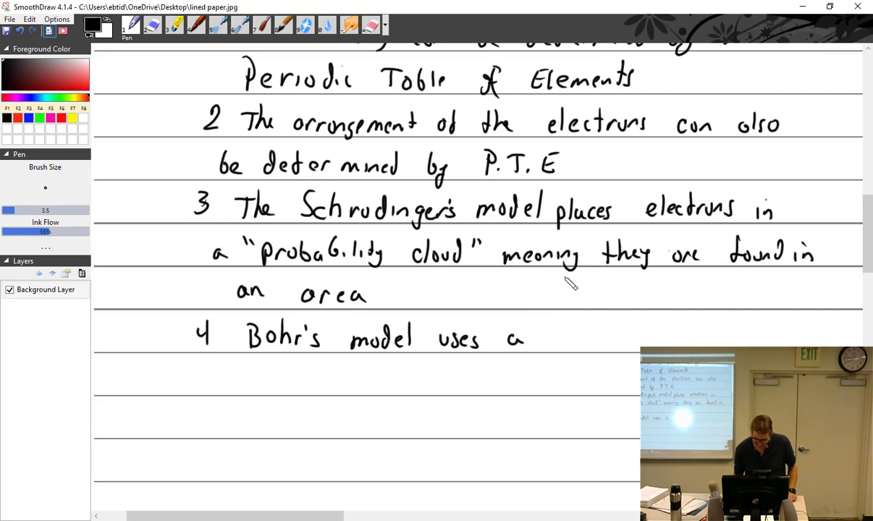
mouse_move(557, 327)
left_mouse_down()
mouse_move(576, 342)
mouse_move(726, 346)
mouse_move(729, 331)
mouse_move(731, 345)
mouse_move(752, 341)
left_mouse_up()
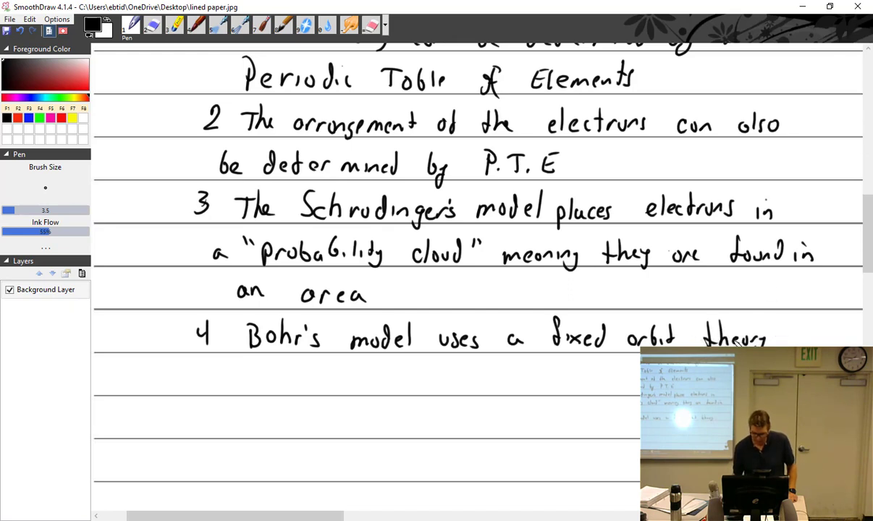
Step: Add 'we will use this more simplistic theory' to sub-point 4
left_click_drag(796, 343, 811, 342)
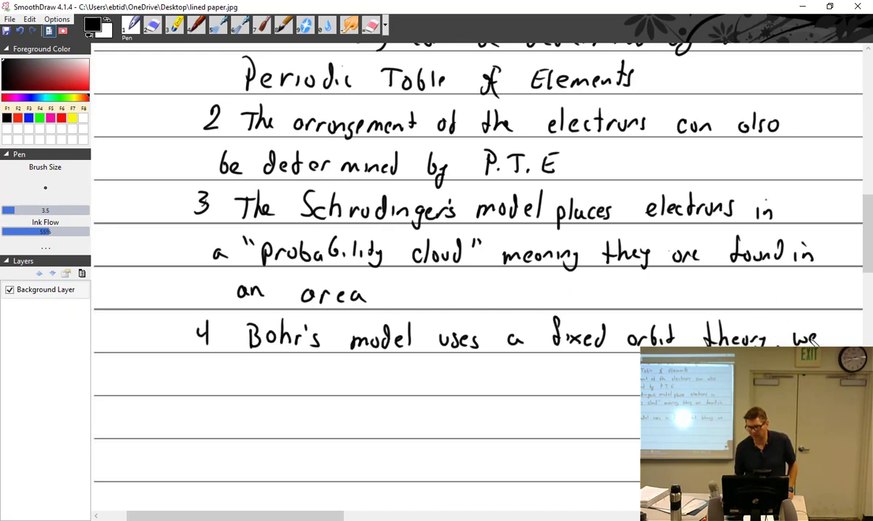
mouse_move(233, 382)
left_mouse_down()
mouse_move(265, 375)
mouse_move(322, 394)
mouse_move(415, 382)
mouse_move(497, 397)
mouse_move(556, 381)
mouse_move(581, 390)
left_mouse_up()
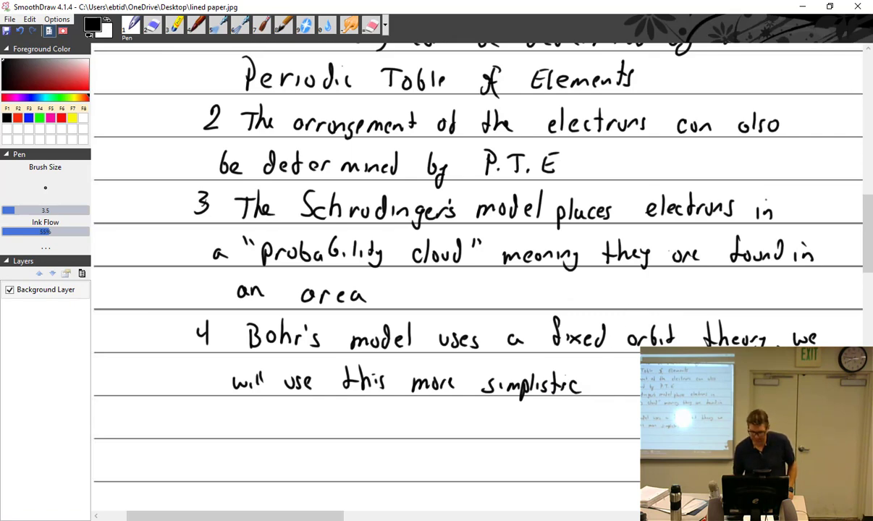
left_click_drag(622, 371, 623, 392)
left_click_drag(616, 381, 631, 381)
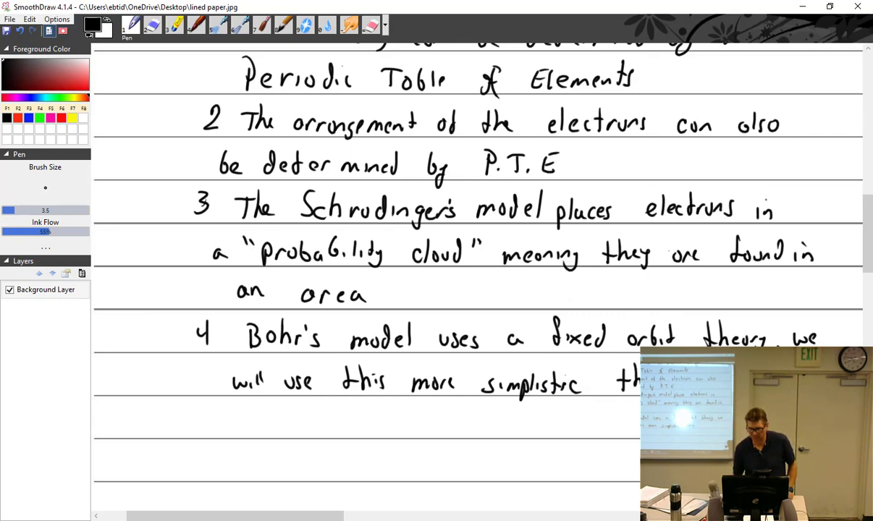
scroll(694, 329, "down", 2)
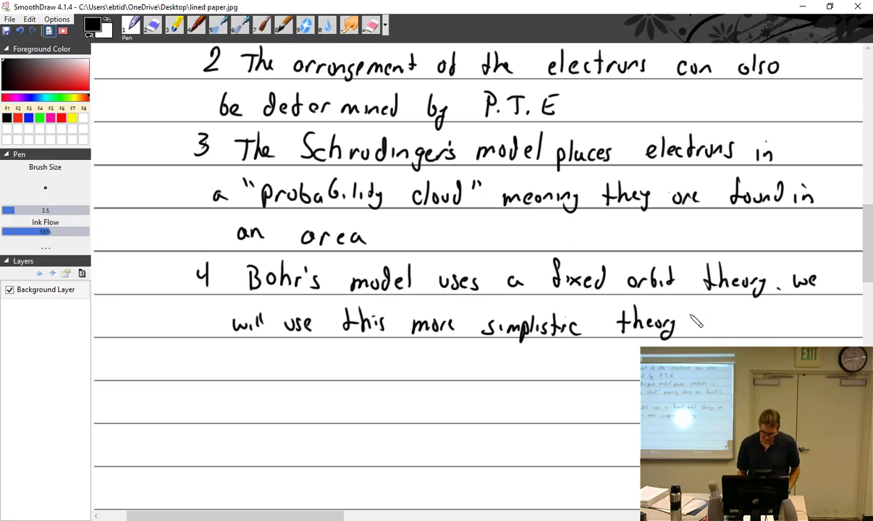
Step: Write sub-point 5, 'Bohr's model uses orbits or "shells"', and start sub-point 6, 'The maximum number of electrons per shell'
left_click_drag(197, 355, 191, 374)
mouse_move(204, 354)
left_mouse_down()
mouse_move(246, 374)
mouse_move(264, 360)
mouse_move(278, 374)
mouse_move(294, 362)
mouse_move(299, 375)
mouse_move(361, 375)
mouse_move(367, 366)
mouse_move(399, 374)
left_mouse_up()
left_click_drag(406, 353, 404, 374)
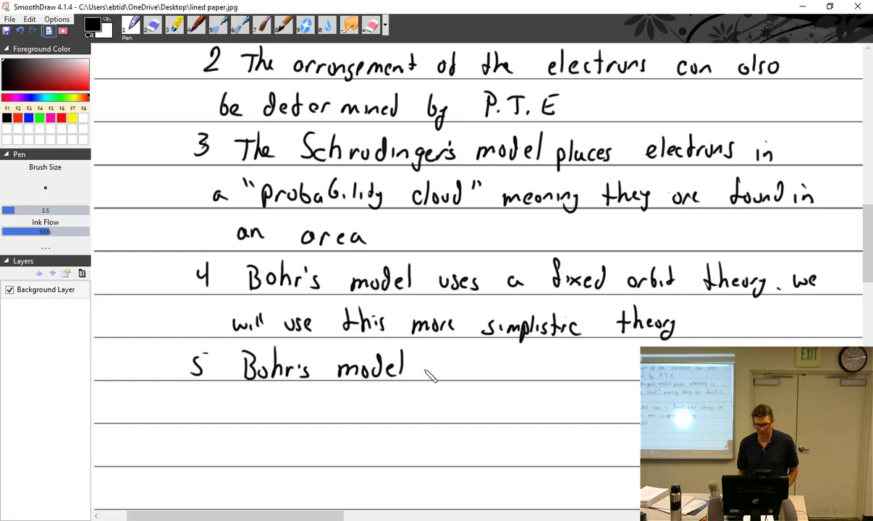
mouse_move(425, 362)
left_mouse_down()
mouse_move(438, 370)
mouse_move(585, 369)
left_mouse_up()
scroll(620, 364, "down", 1)
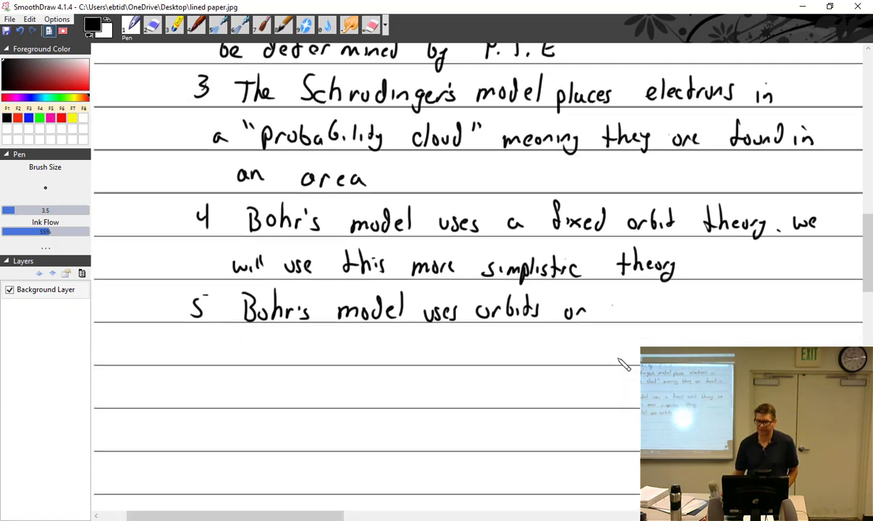
mouse_move(628, 275)
left_mouse_down()
mouse_move(621, 289)
mouse_move(641, 289)
mouse_move(662, 269)
mouse_move(672, 283)
left_mouse_up()
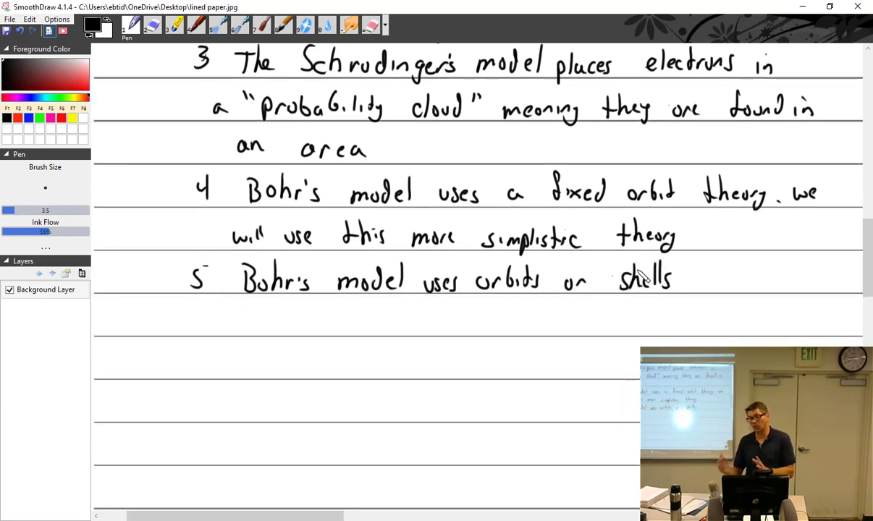
left_click_drag(607, 260, 609, 266)
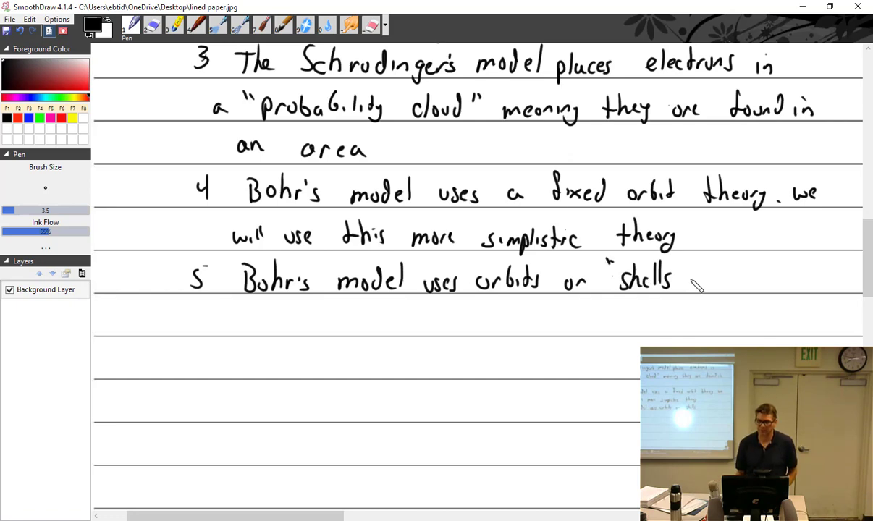
left_click_drag(688, 260, 698, 266)
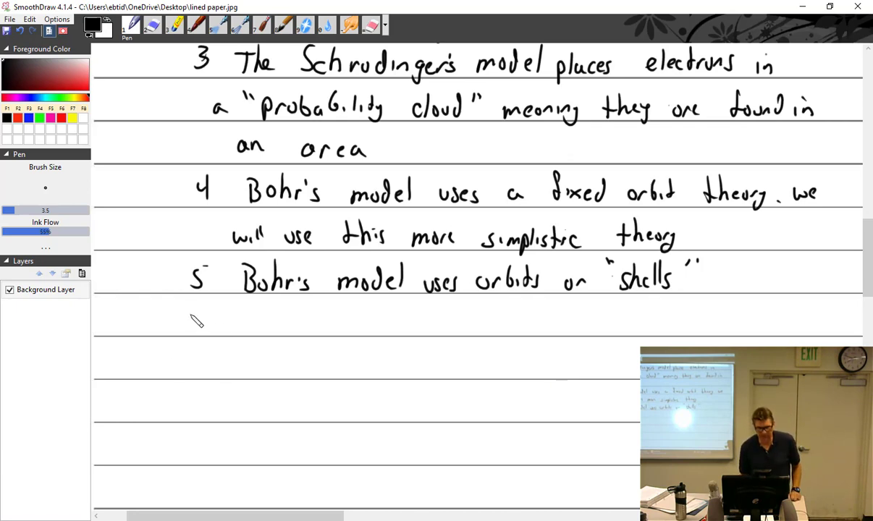
mouse_move(198, 303)
left_mouse_down()
mouse_move(217, 326)
mouse_move(240, 314)
mouse_move(240, 331)
mouse_move(233, 316)
mouse_move(253, 305)
mouse_move(259, 325)
mouse_move(334, 321)
mouse_move(333, 331)
mouse_move(356, 322)
mouse_move(441, 332)
mouse_move(448, 322)
mouse_move(470, 328)
mouse_move(490, 312)
mouse_move(492, 329)
mouse_move(562, 331)
mouse_move(552, 323)
mouse_move(566, 314)
mouse_move(567, 323)
mouse_move(622, 331)
mouse_move(657, 309)
mouse_move(684, 327)
mouse_move(788, 332)
mouse_move(799, 308)
mouse_move(825, 330)
left_mouse_up()
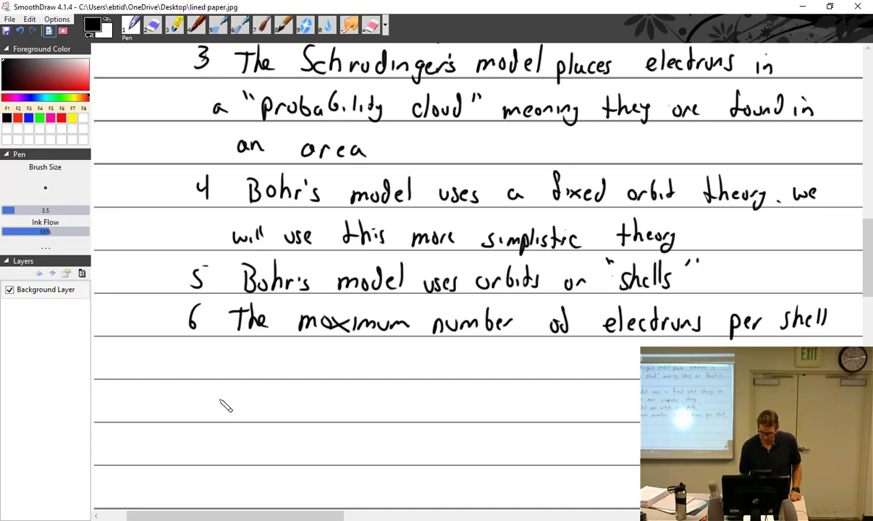
Step: Continue point 6 with 'is determined by the formula 2n²' and draw an arrow labelling n 'shell'
mouse_move(220, 358)
left_mouse_down()
mouse_move(268, 351)
mouse_move(279, 364)
mouse_move(293, 349)
mouse_move(313, 371)
mouse_move(352, 371)
mouse_move(382, 352)
mouse_move(427, 385)
left_mouse_up()
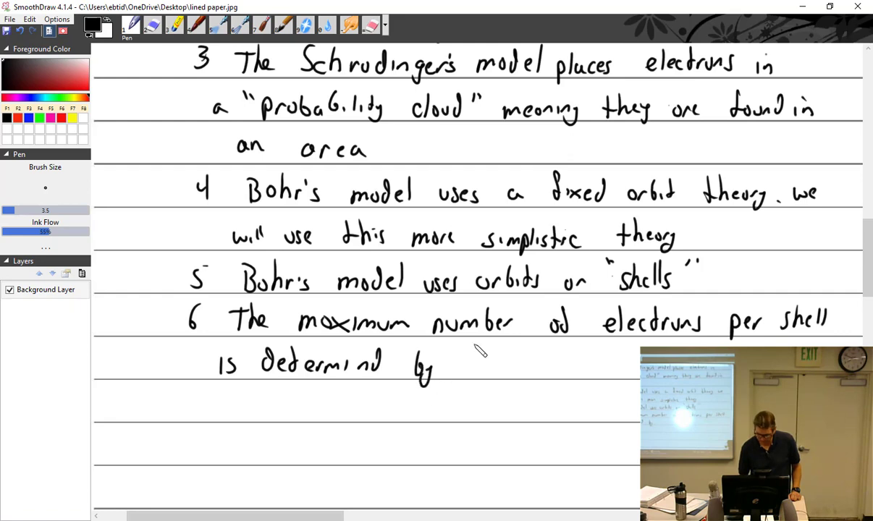
mouse_move(462, 354)
left_mouse_down()
mouse_move(464, 372)
mouse_move(489, 370)
mouse_move(479, 353)
left_mouse_up()
mouse_move(495, 360)
left_mouse_down()
mouse_move(521, 379)
mouse_move(579, 358)
mouse_move(593, 369)
left_mouse_up()
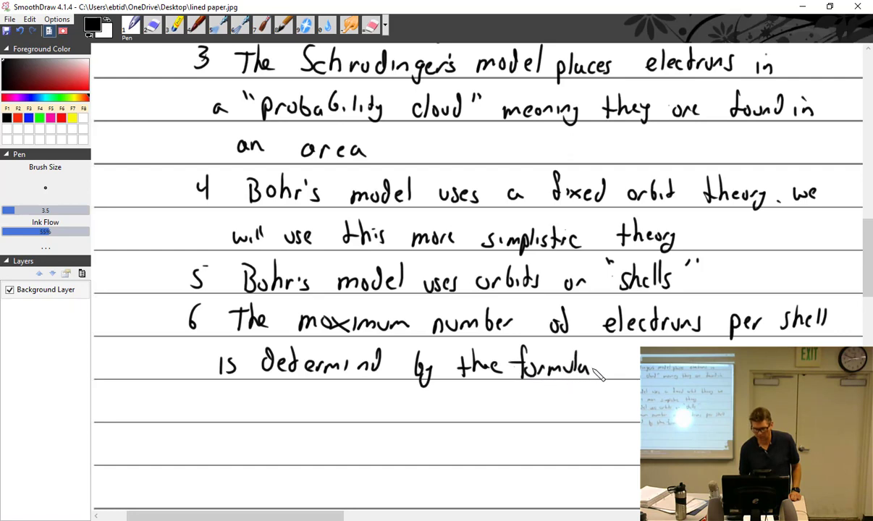
scroll(598, 374, "down", 3)
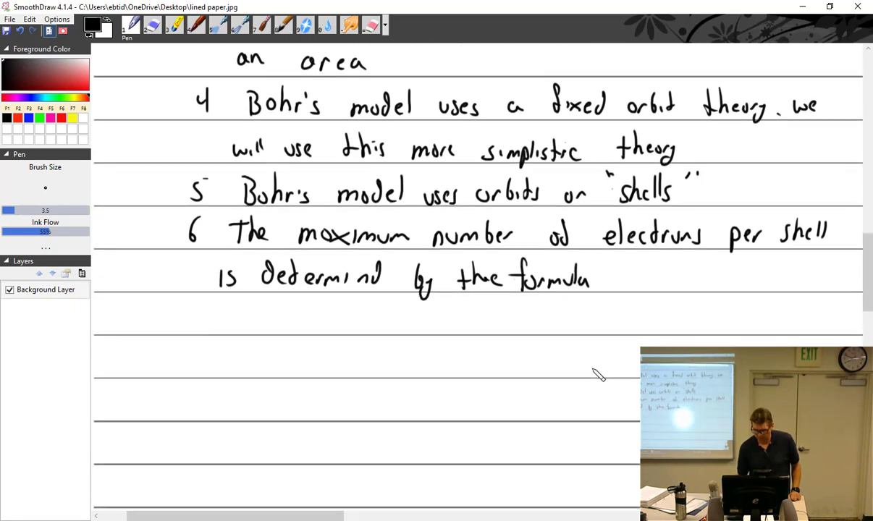
mouse_move(627, 265)
left_mouse_down()
mouse_move(636, 264)
mouse_move(645, 287)
mouse_move(660, 287)
mouse_move(668, 273)
left_mouse_up()
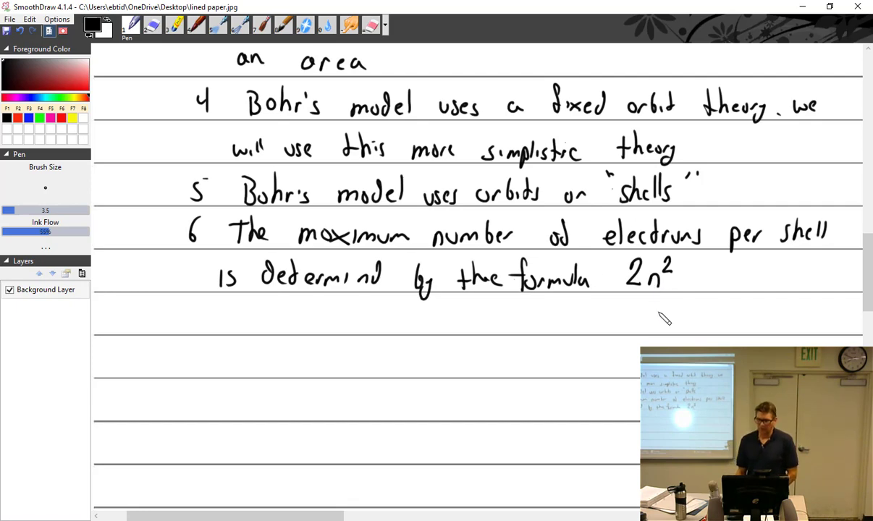
mouse_move(651, 298)
left_mouse_down()
mouse_move(671, 317)
mouse_move(679, 299)
mouse_move(676, 308)
mouse_move(699, 315)
left_mouse_up()
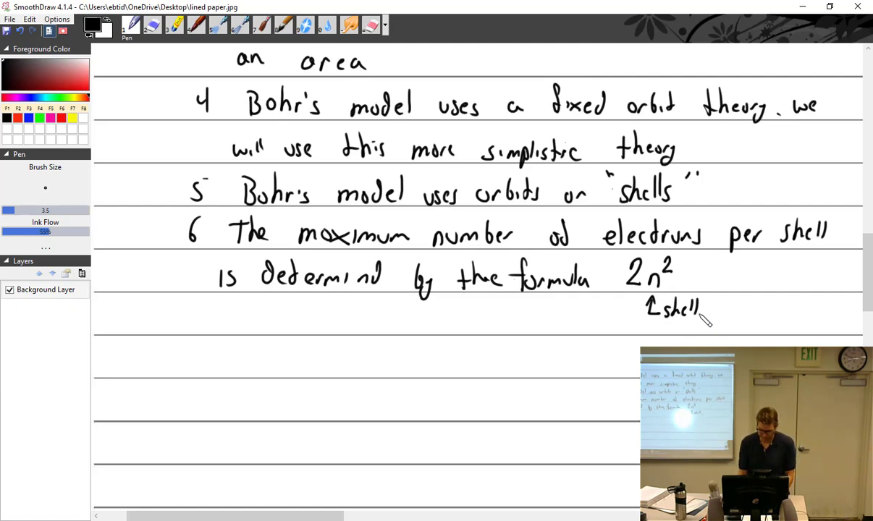
Step: Write row a: '1st shell - 2(1)² = 2'
mouse_move(279, 319)
left_mouse_down()
mouse_move(321, 328)
mouse_move(339, 305)
mouse_move(336, 314)
mouse_move(342, 306)
mouse_move(372, 327)
mouse_move(377, 309)
mouse_move(397, 326)
left_mouse_up()
mouse_move(405, 307)
left_mouse_down()
mouse_move(404, 326)
mouse_move(473, 304)
mouse_move(467, 326)
mouse_move(500, 327)
left_mouse_up()
mouse_move(507, 304)
left_mouse_down()
mouse_move(509, 329)
mouse_move(520, 311)
mouse_move(546, 311)
left_mouse_up()
left_click_drag(538, 318, 546, 318)
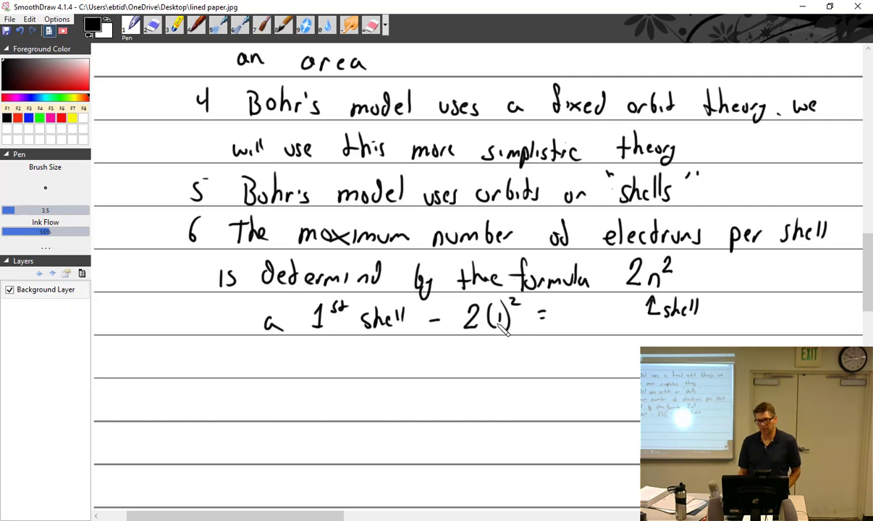
mouse_move(561, 307)
left_mouse_down()
mouse_move(571, 308)
mouse_move(576, 328)
left_mouse_up()
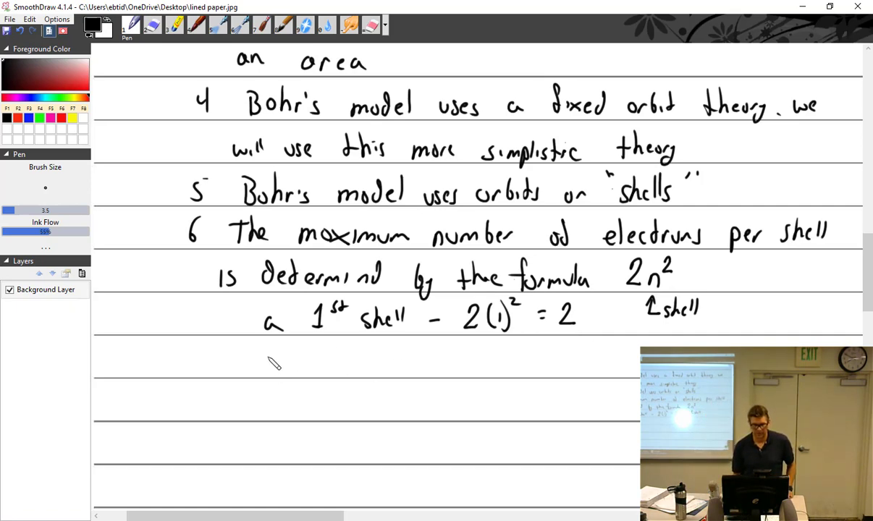
Step: Write row b: '2nd shell - 2(2)² = 8'
mouse_move(265, 357)
left_mouse_down()
mouse_move(305, 367)
mouse_move(327, 341)
mouse_move(354, 374)
mouse_move(360, 349)
mouse_move(371, 365)
mouse_move(383, 353)
mouse_move(463, 353)
mouse_move(477, 373)
left_mouse_up()
left_click(350, 360)
mouse_move(484, 352)
left_mouse_down()
mouse_move(486, 378)
mouse_move(505, 350)
mouse_move(532, 358)
left_mouse_up()
mouse_move(521, 366)
left_mouse_down()
mouse_move(564, 359)
mouse_move(573, 346)
left_mouse_up()
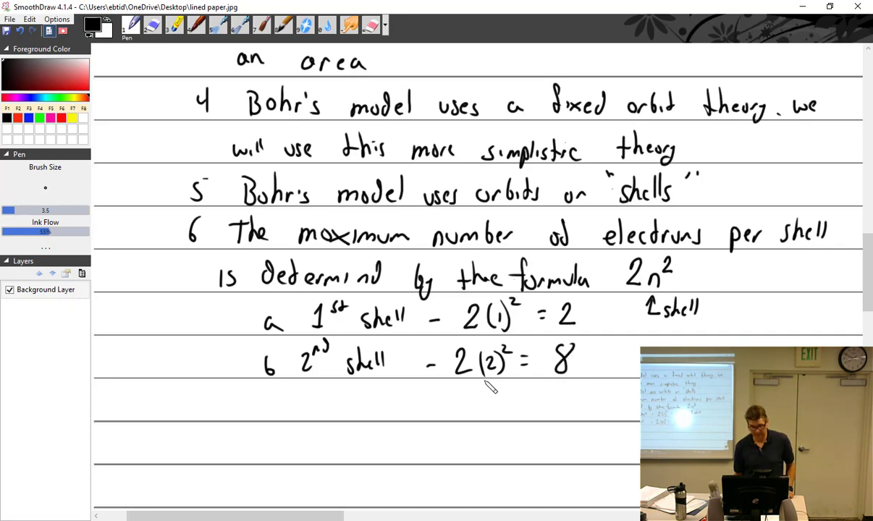
mouse_move(301, 393)
left_mouse_down()
mouse_move(303, 413)
mouse_move(314, 391)
mouse_move(330, 387)
mouse_move(344, 410)
mouse_move(372, 410)
left_mouse_up()
Step: Write row c '3rd shell 18' and row d '32', labelling them c and d
left_click_drag(377, 391, 378, 411)
left_click_drag(385, 391, 386, 411)
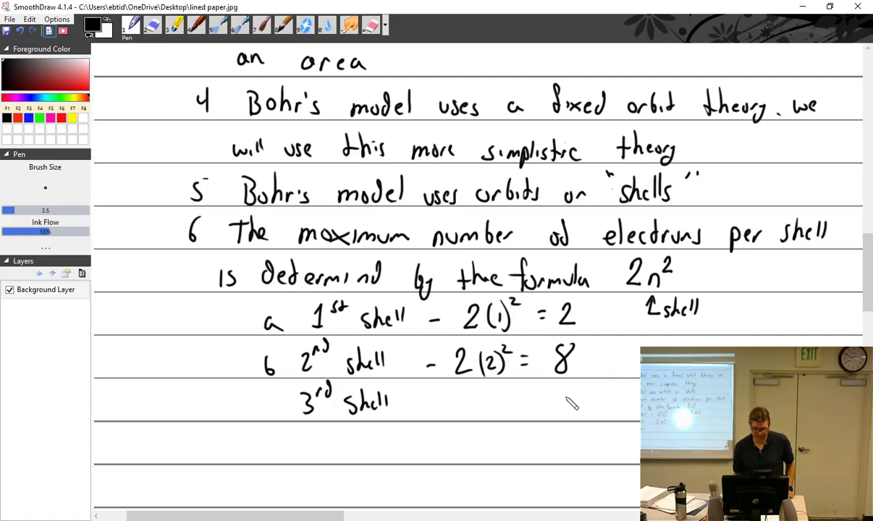
mouse_move(556, 396)
left_mouse_down()
mouse_move(557, 414)
mouse_move(571, 398)
left_mouse_up()
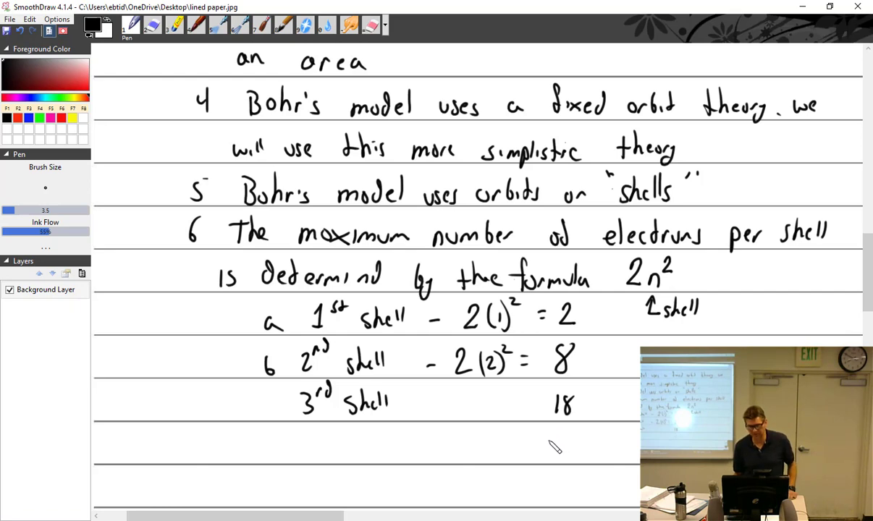
left_click_drag(550, 434, 552, 454)
left_click_drag(566, 436, 579, 453)
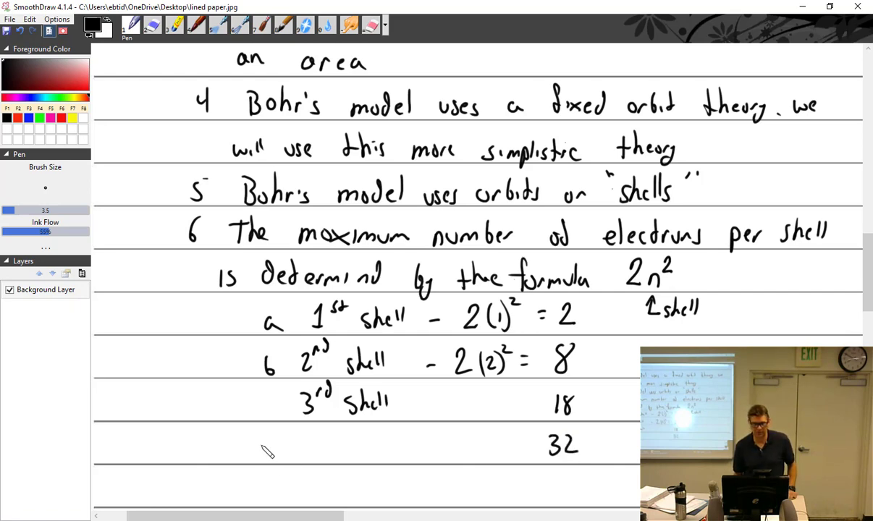
left_click_drag(274, 398, 277, 432)
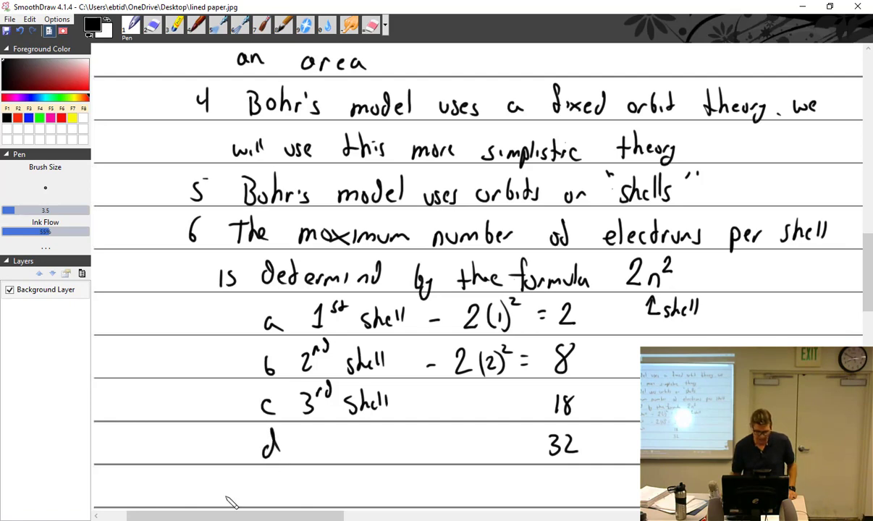
Step: Number point 7 and write 'electrons do not necessarily need to fill a shell before moving to the next'
scroll(288, 468, "down", 5)
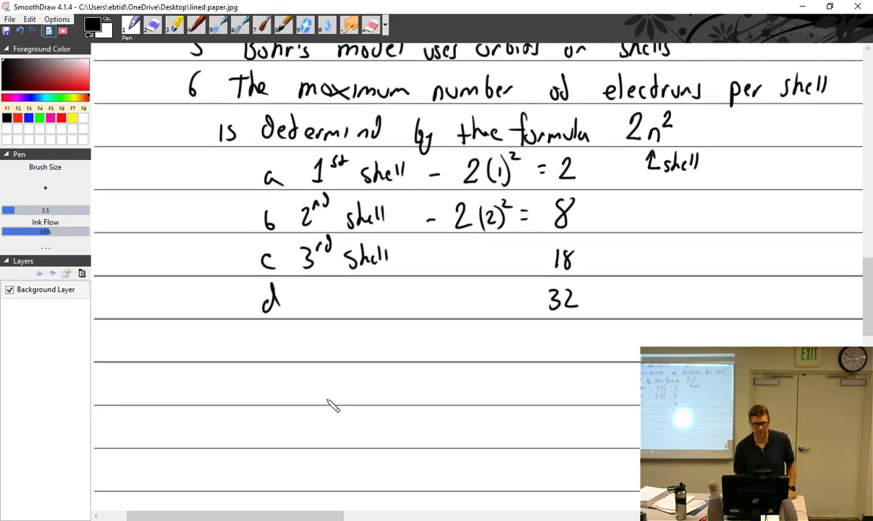
left_click_drag(176, 328, 177, 349)
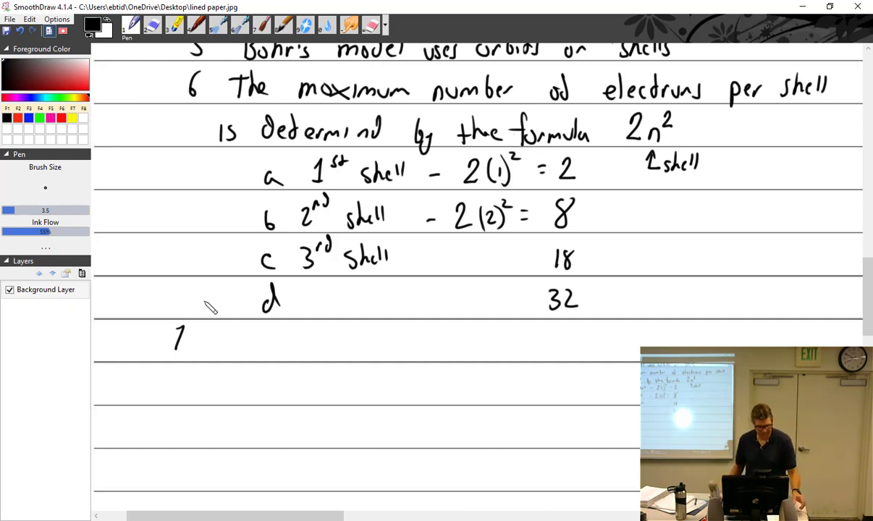
mouse_move(206, 346)
left_mouse_down()
mouse_move(249, 337)
mouse_move(254, 348)
mouse_move(285, 343)
mouse_move(332, 360)
mouse_move(316, 342)
mouse_move(378, 353)
mouse_move(490, 335)
mouse_move(417, 329)
mouse_move(439, 315)
mouse_move(438, 358)
mouse_move(438, 343)
mouse_move(439, 356)
mouse_move(471, 345)
mouse_move(472, 359)
mouse_move(512, 347)
mouse_move(509, 362)
mouse_move(675, 346)
left_mouse_up()
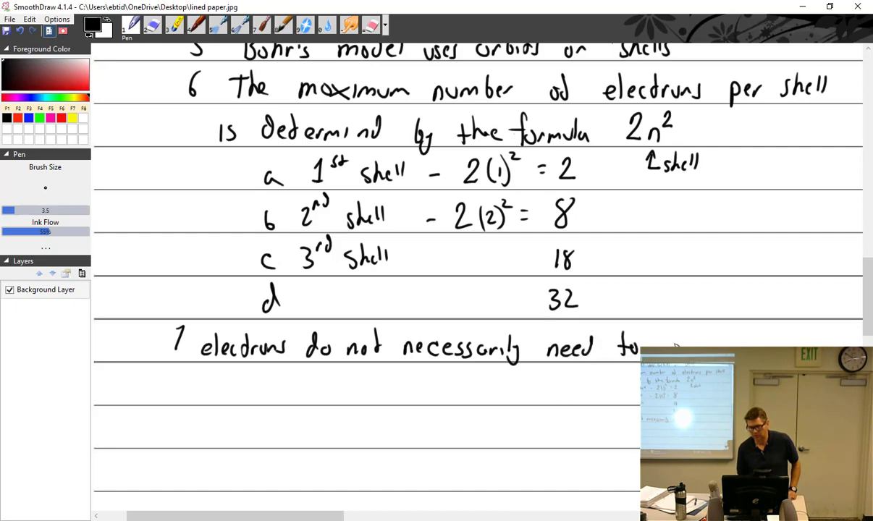
scroll(713, 340, "down", 2)
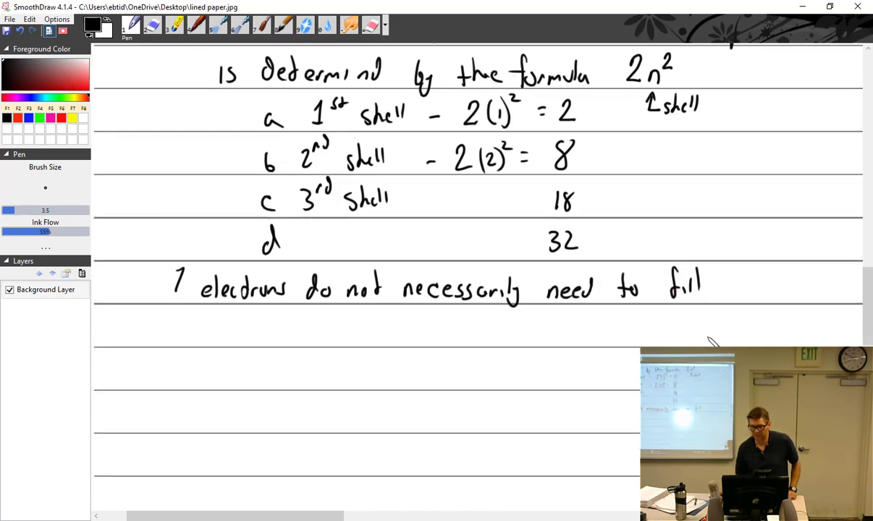
mouse_move(729, 293)
left_mouse_down()
mouse_move(766, 295)
mouse_move(780, 276)
mouse_move(805, 293)
left_mouse_up()
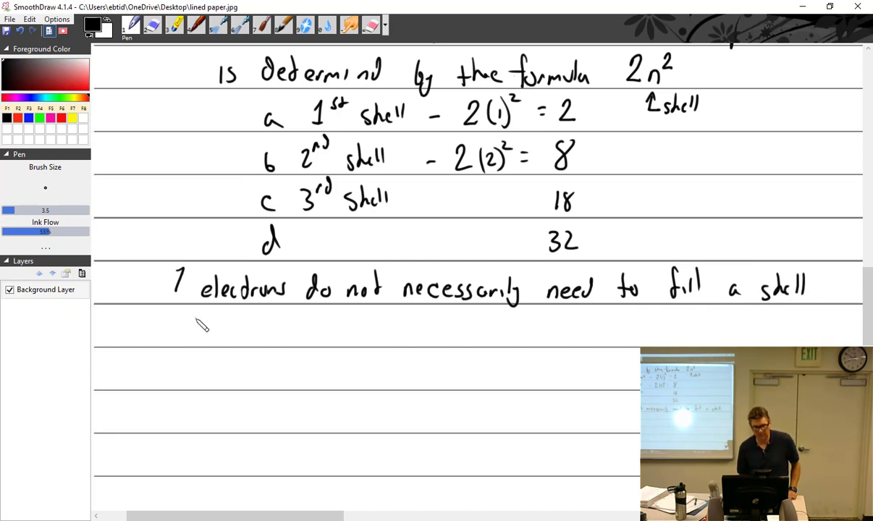
mouse_move(195, 318)
left_mouse_down()
mouse_move(249, 337)
mouse_move(341, 334)
mouse_move(339, 346)
mouse_move(415, 327)
mouse_move(536, 329)
left_mouse_up()
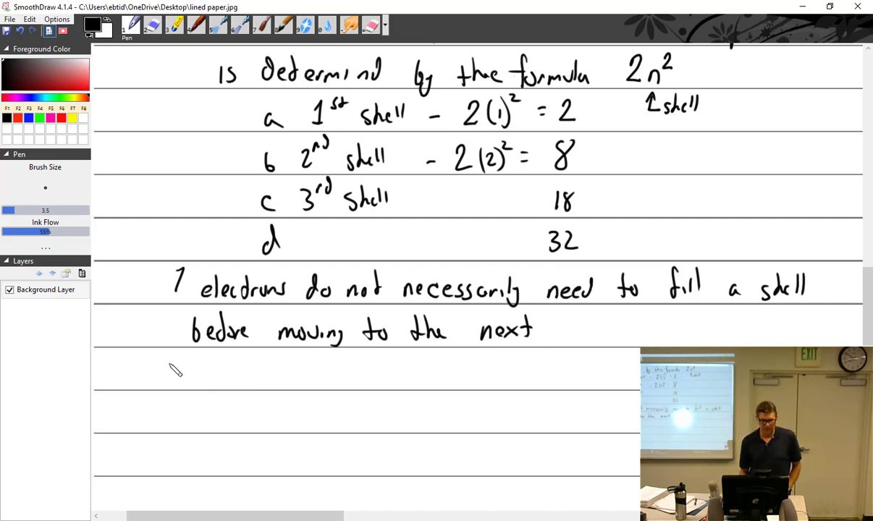
Step: Label point iii and write 'the outermost shell electrons are called'
mouse_move(128, 371)
left_mouse_down()
mouse_move(136, 380)
mouse_move(156, 384)
mouse_move(159, 373)
mouse_move(197, 385)
left_mouse_up()
left_click_drag(192, 371, 280, 384)
left_click_drag(272, 372, 350, 385)
left_click_drag(342, 372, 355, 370)
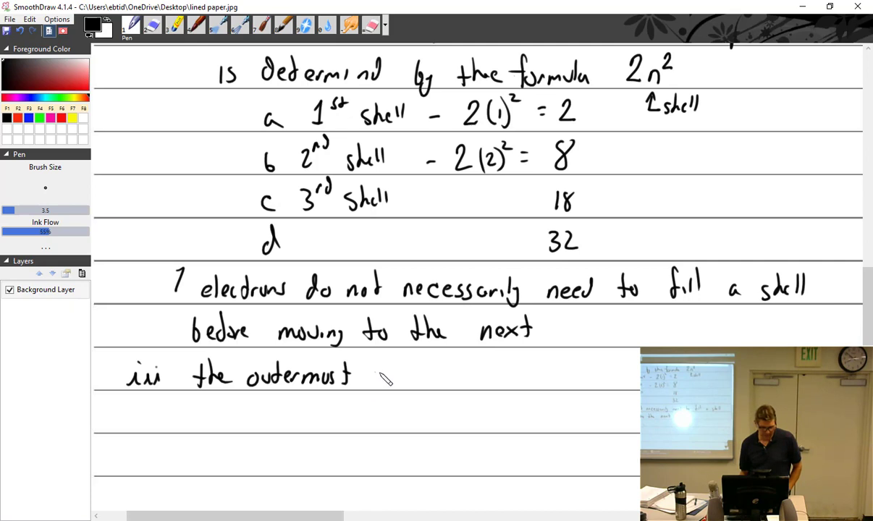
mouse_move(382, 367)
left_mouse_down()
mouse_move(413, 366)
mouse_move(458, 367)
mouse_move(475, 380)
mouse_move(640, 379)
left_mouse_up()
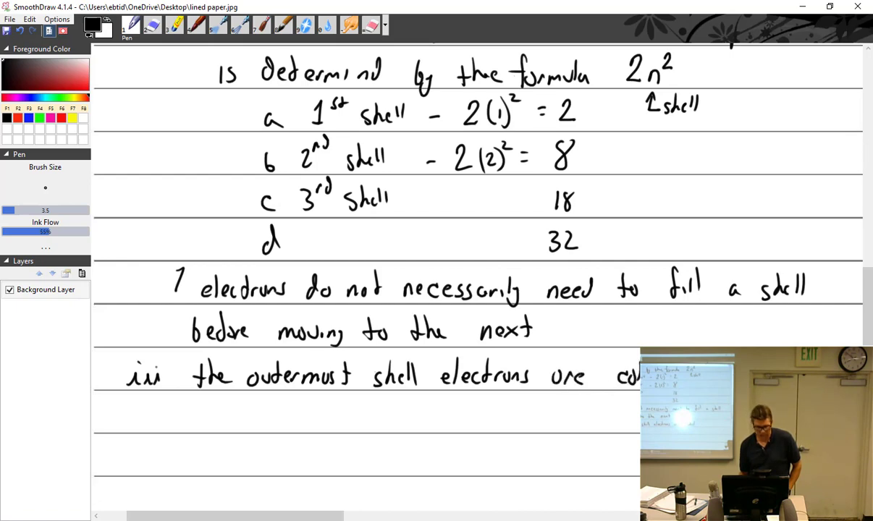
scroll(478, 253, "down", 2)
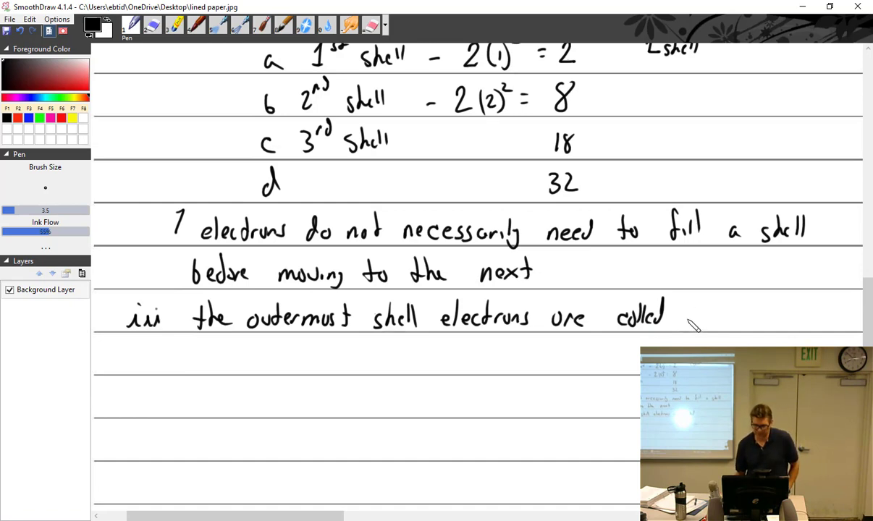
Step: Finish point iii with 'valence electrons' and write numeral IV on a lower line
mouse_move(688, 310)
left_mouse_down()
mouse_move(696, 323)
mouse_move(706, 310)
left_mouse_up()
mouse_move(720, 315)
left_mouse_down()
mouse_move(724, 323)
mouse_move(766, 323)
left_mouse_up()
mouse_move(777, 313)
left_mouse_down()
mouse_move(770, 323)
mouse_move(784, 323)
left_mouse_up()
left_click_drag(192, 358, 304, 369)
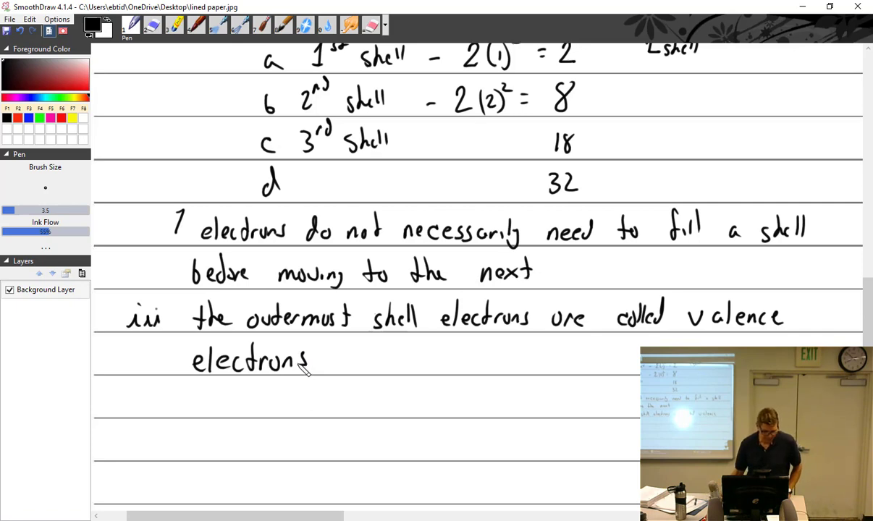
scroll(304, 370, "down", 1)
scroll(304, 370, "down", 1)
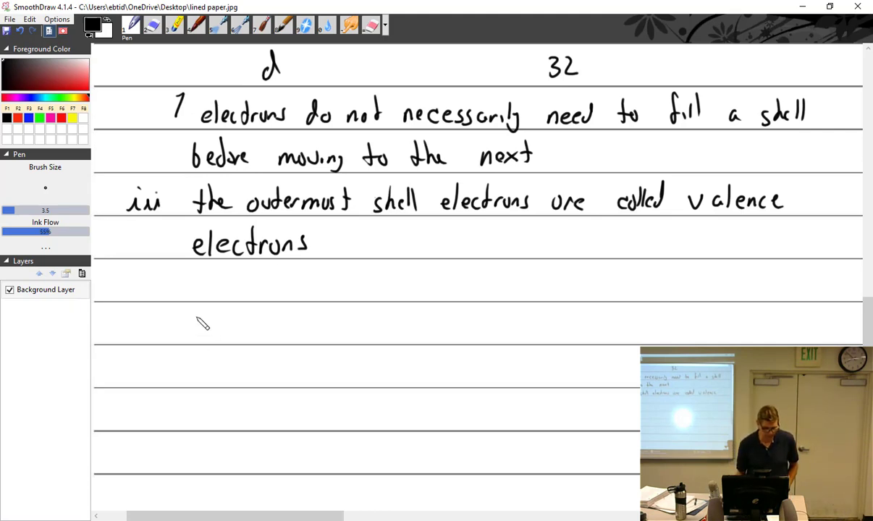
mouse_move(133, 281)
left_mouse_down()
mouse_move(133, 297)
mouse_move(149, 297)
mouse_move(157, 281)
left_mouse_up()
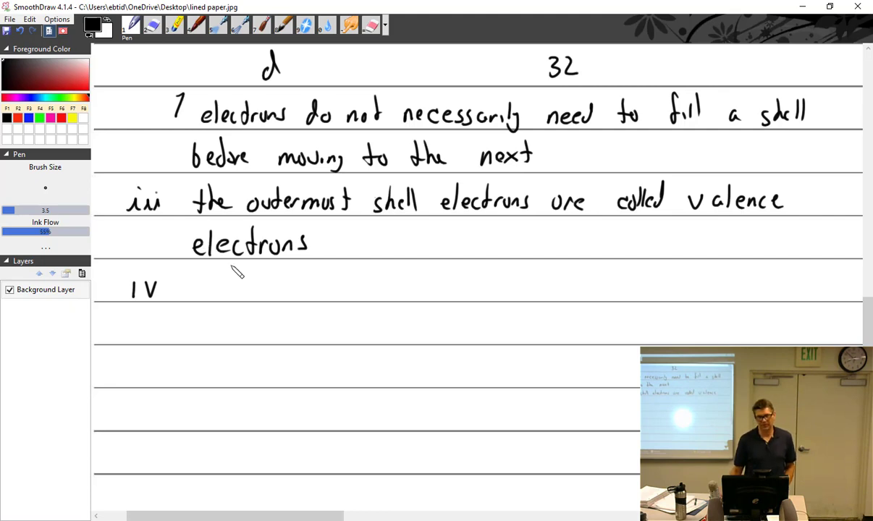
Step: Scroll up to show the 2n² formula and the a–d shell rows
scroll(297, 297, "up", 5)
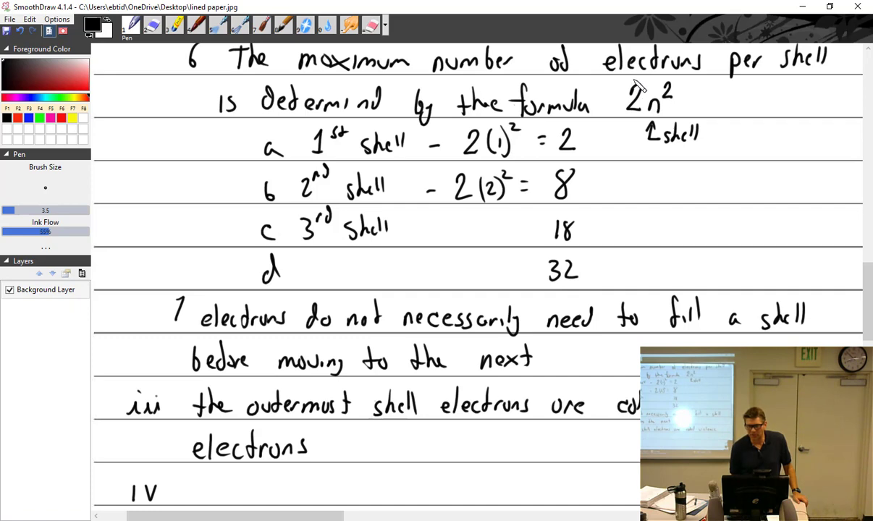
Step: In red ink, circle the 2n² formula and draw a shell circle around the nucleus sketch
left_click(18, 118)
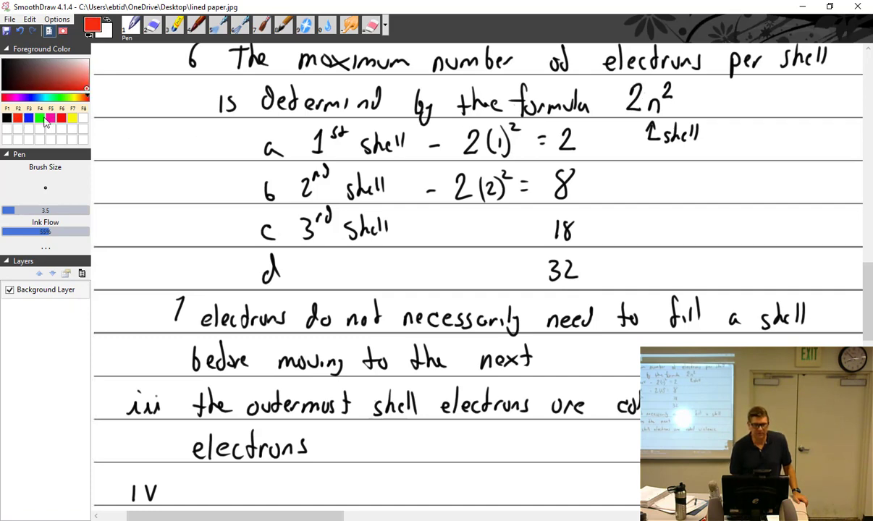
mouse_move(637, 78)
left_mouse_down()
mouse_move(634, 113)
mouse_move(686, 93)
mouse_move(613, 88)
left_mouse_up()
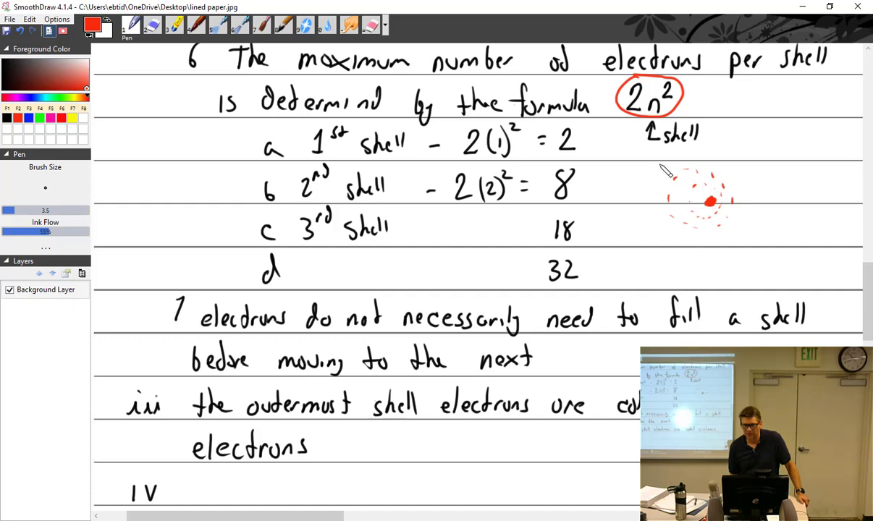
mouse_move(657, 221)
left_mouse_down()
mouse_move(717, 243)
mouse_move(739, 231)
mouse_move(747, 206)
mouse_move(736, 175)
mouse_move(709, 161)
mouse_move(650, 165)
left_mouse_up()
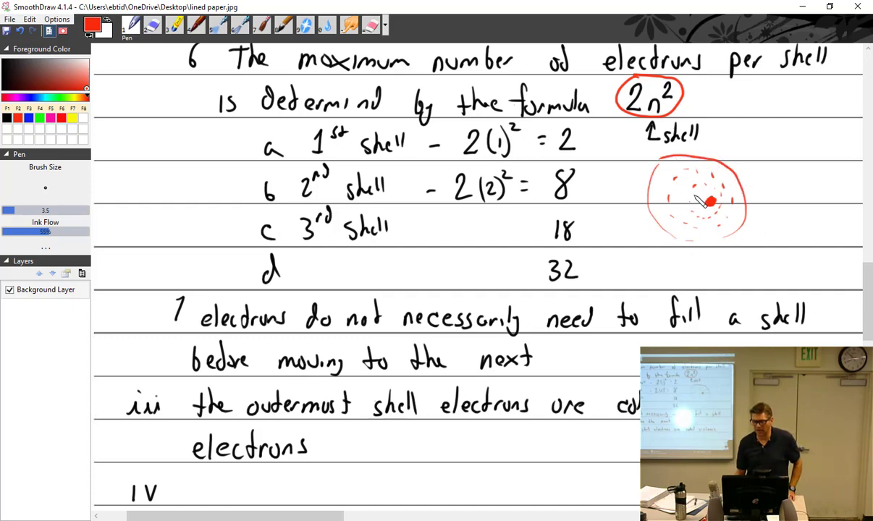
Step: In black ink, draw an arrow to the nucleus and mark electrons inside the red shell
left_click(6, 119)
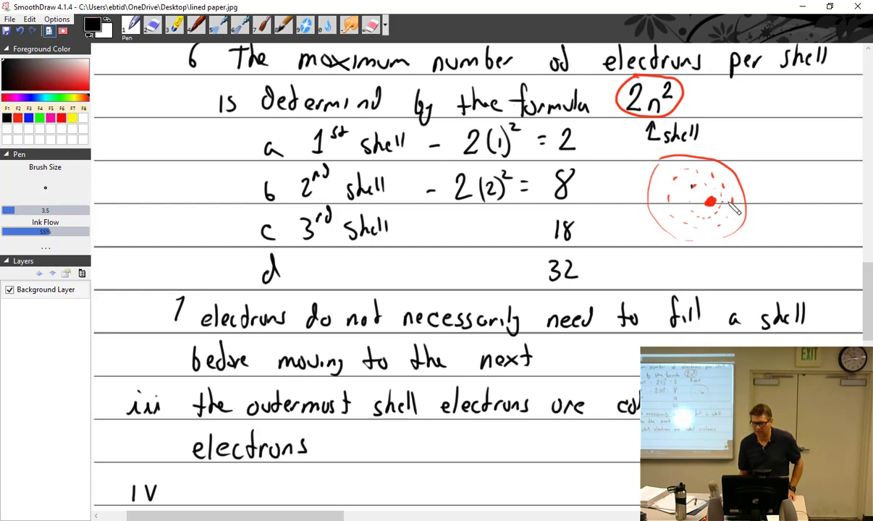
mouse_move(720, 202)
left_mouse_down()
mouse_move(769, 203)
mouse_move(729, 208)
left_mouse_up()
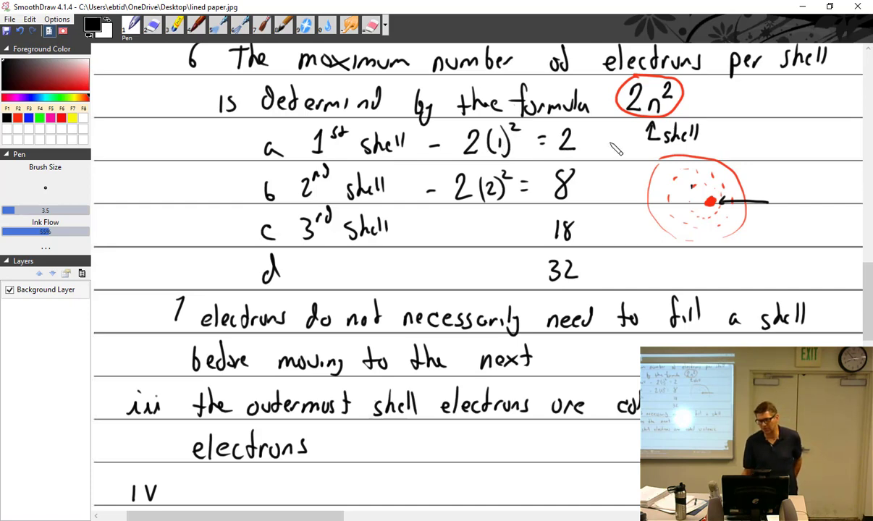
left_click_drag(686, 189, 695, 184)
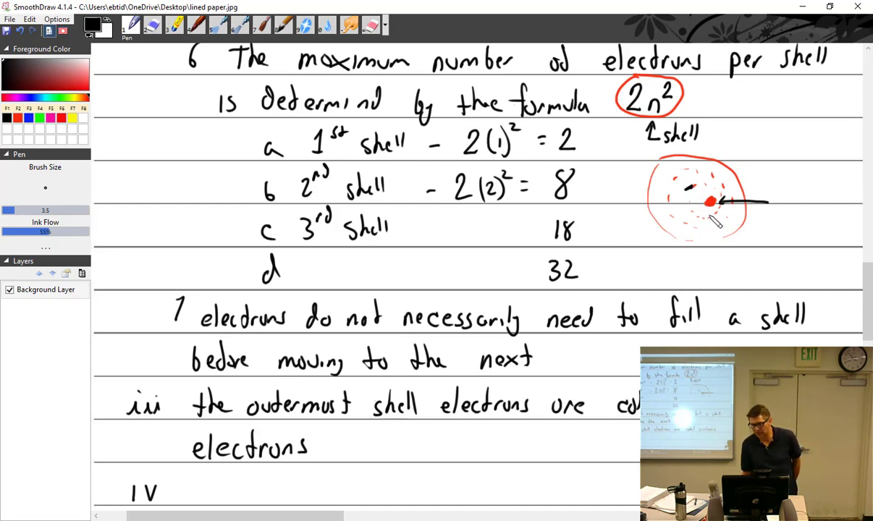
left_click_drag(707, 216, 714, 213)
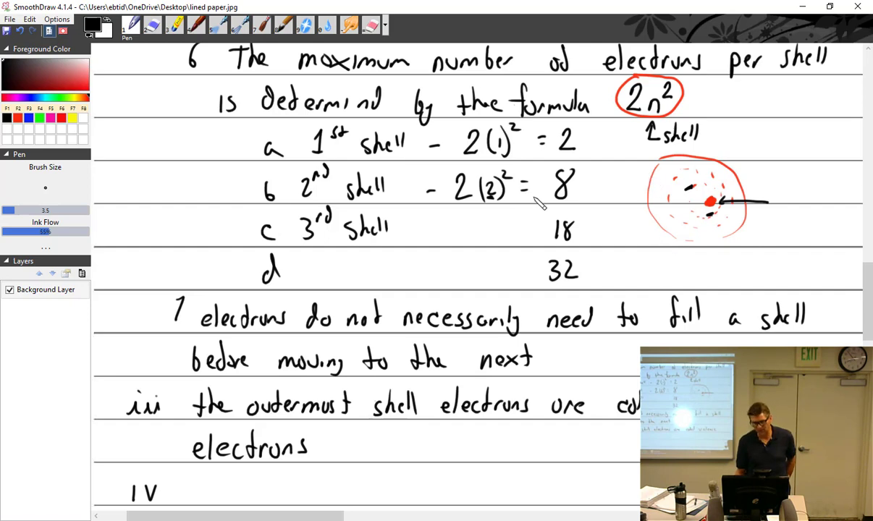
Step: Write 2(3)² before 18 in row c and 2(4²) before 32 in row d
mouse_move(441, 220)
left_mouse_down()
mouse_move(479, 230)
mouse_move(477, 237)
mouse_move(486, 222)
mouse_move(476, 239)
mouse_move(475, 224)
mouse_move(498, 219)
left_mouse_up()
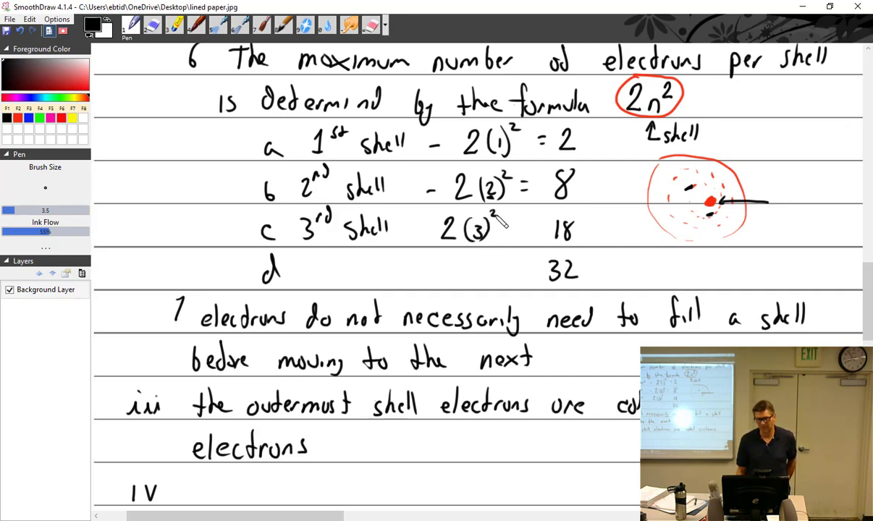
mouse_move(472, 262)
left_mouse_down()
mouse_move(483, 278)
mouse_move(493, 269)
mouse_move(467, 286)
mouse_move(496, 285)
left_mouse_up()
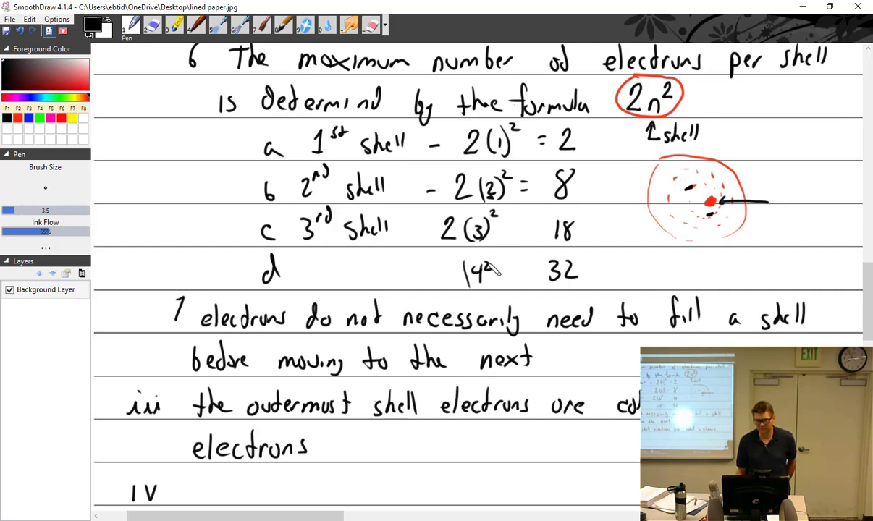
left_click_drag(430, 265, 447, 282)
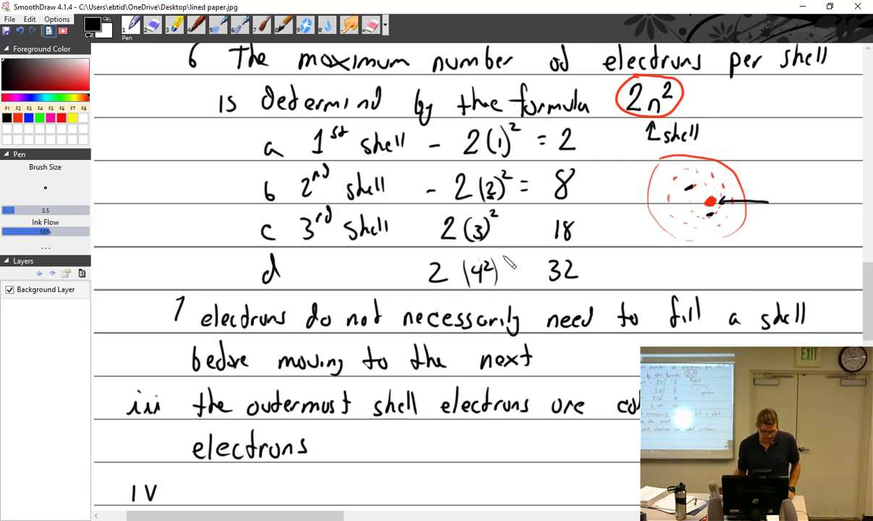
scroll(509, 264, "down", 3)
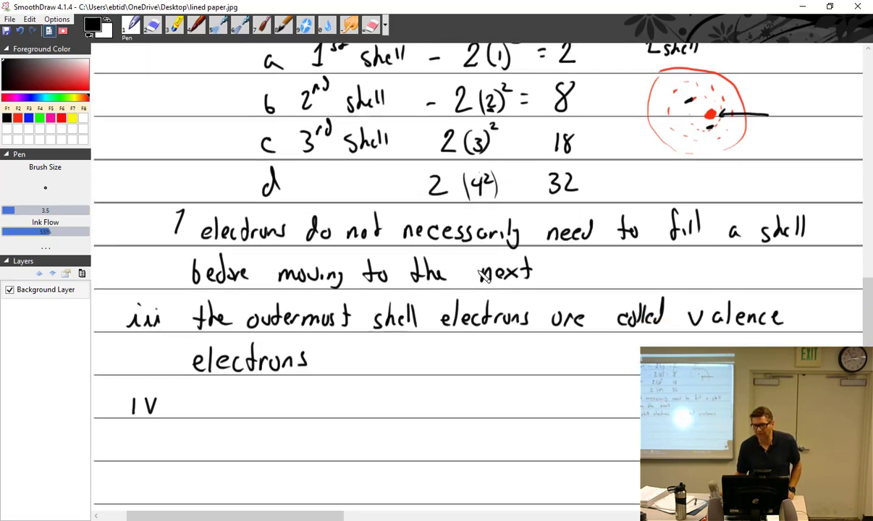
scroll(485, 275, "up", 20)
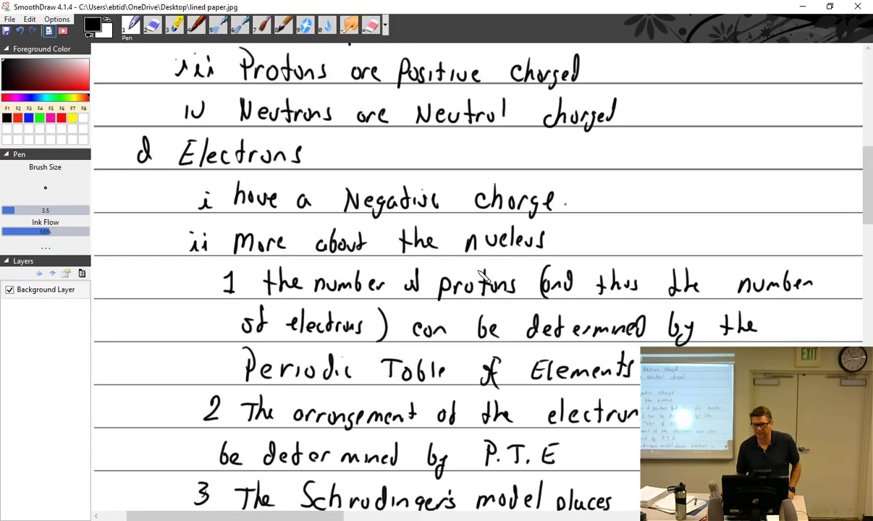
scroll(483, 276, "up", 13)
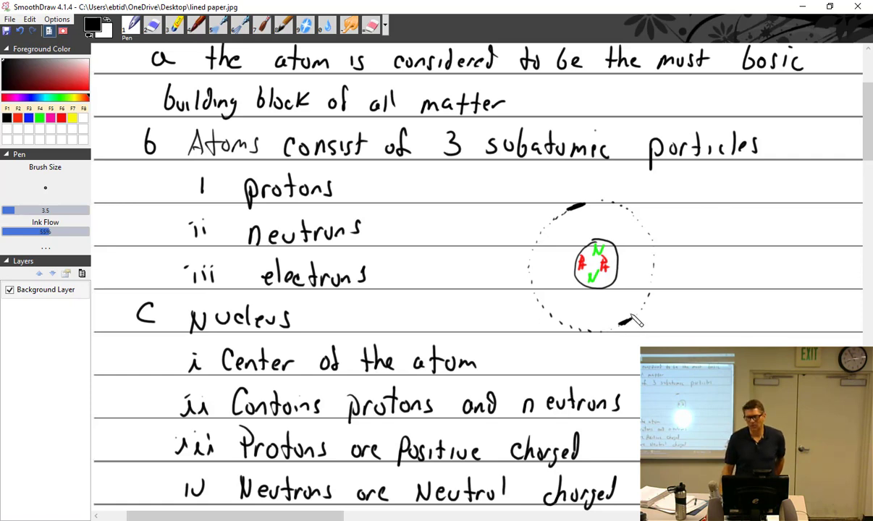
scroll(634, 320, "down", 5)
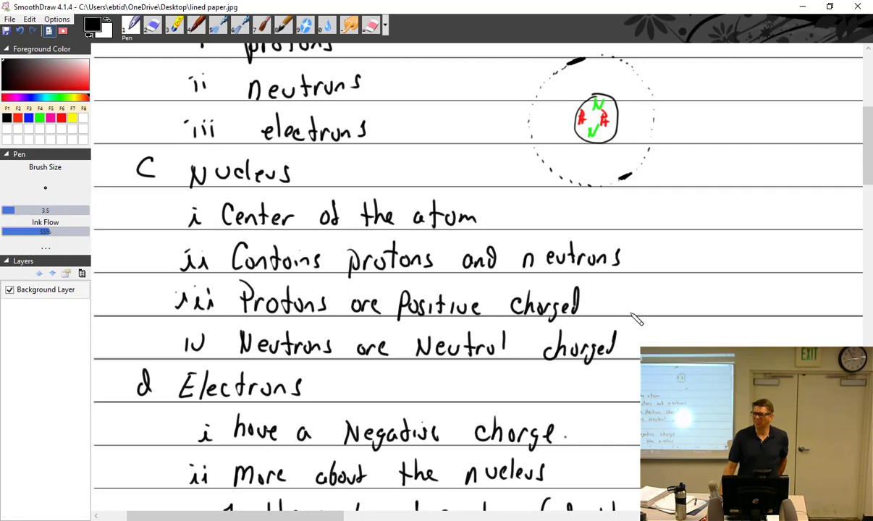
scroll(633, 320, "down", 15)
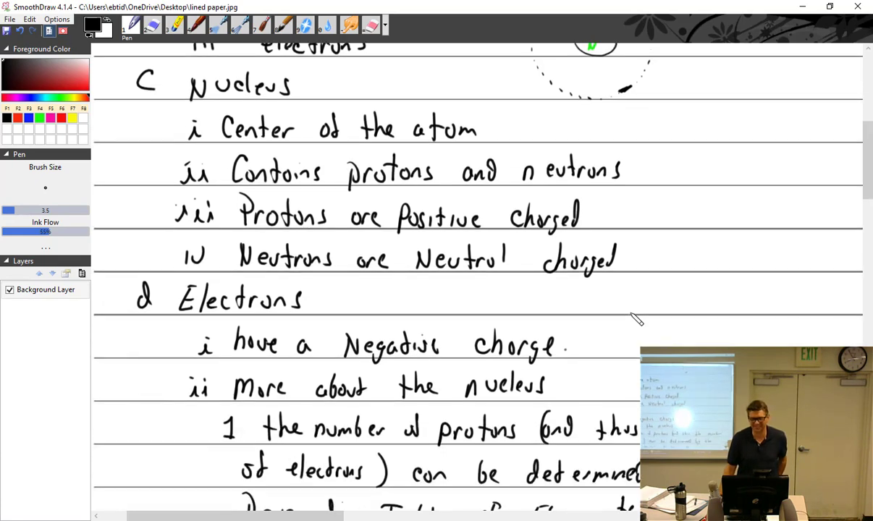
scroll(635, 319, "up", 20)
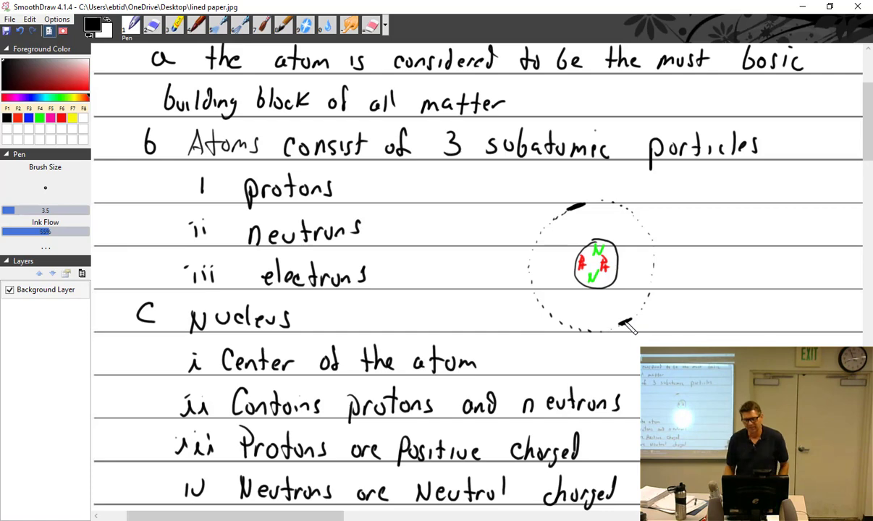
scroll(628, 328, "down", 15)
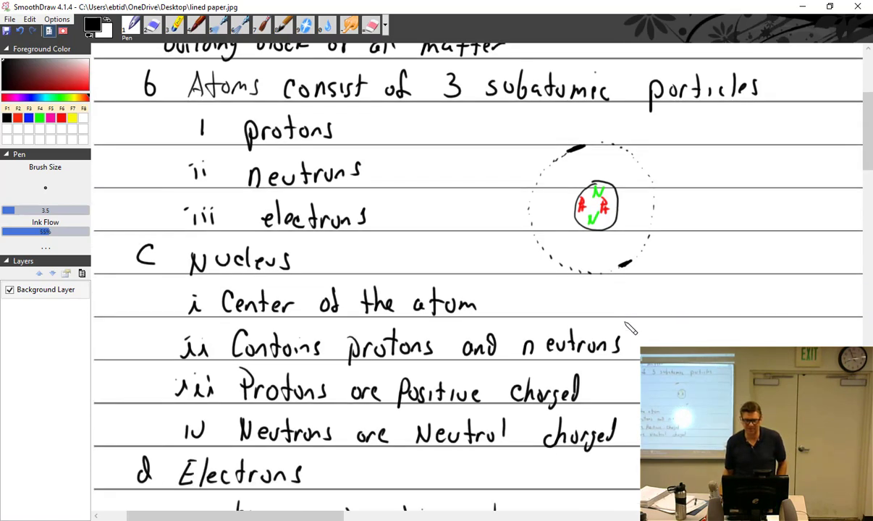
scroll(628, 327, "down", 3)
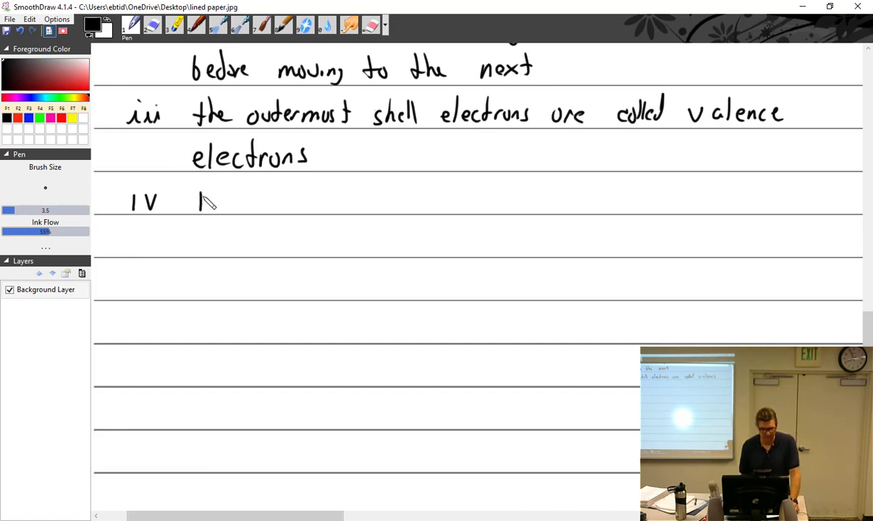
Step: Begin item IV with a 'Because of' line on the laws of attraction and repulsion
mouse_move(201, 195)
left_mouse_down()
mouse_move(259, 203)
mouse_move(352, 191)
mouse_move(403, 208)
left_mouse_up()
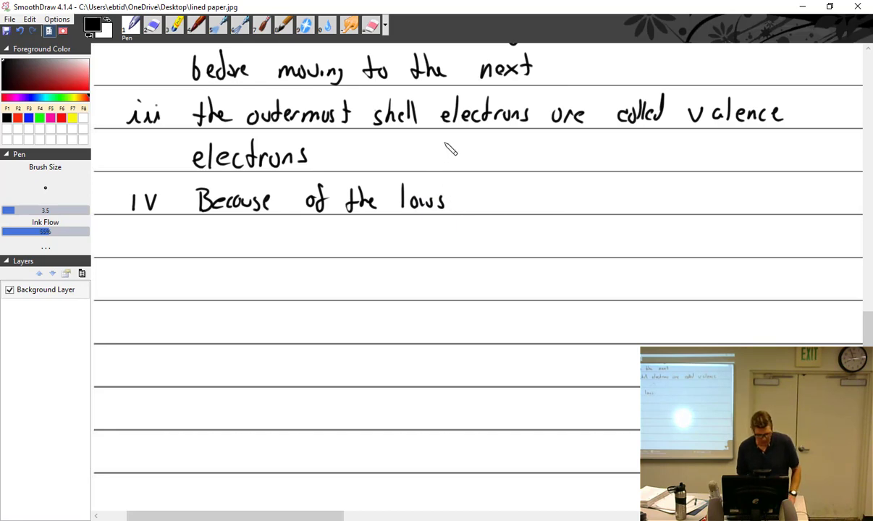
mouse_move(474, 205)
left_mouse_down()
mouse_move(512, 203)
mouse_move(524, 193)
mouse_move(522, 203)
mouse_move(534, 194)
mouse_move(538, 207)
mouse_move(531, 195)
mouse_move(543, 193)
mouse_move(539, 209)
mouse_move(559, 200)
mouse_move(582, 207)
mouse_move(590, 198)
mouse_move(597, 208)
mouse_move(660, 195)
left_mouse_up()
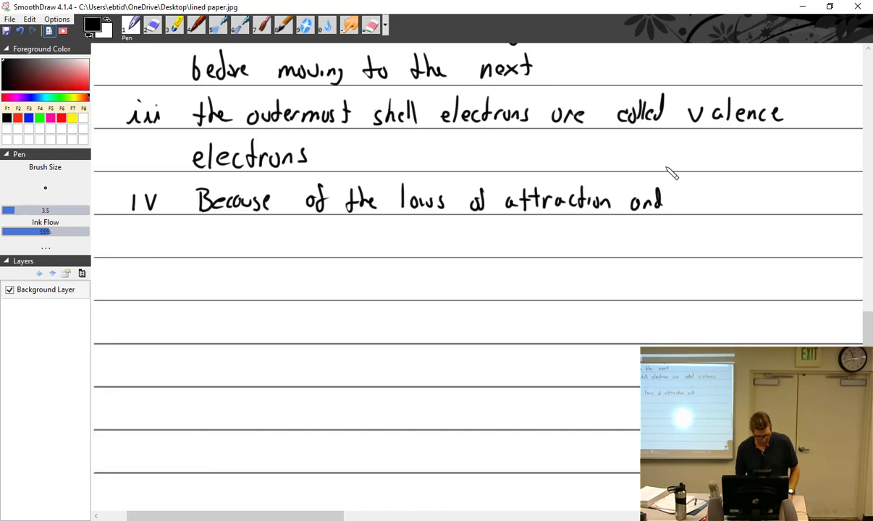
mouse_move(687, 210)
left_mouse_down()
mouse_move(727, 194)
mouse_move(736, 210)
mouse_move(757, 203)
mouse_move(755, 188)
mouse_move(770, 210)
left_mouse_up()
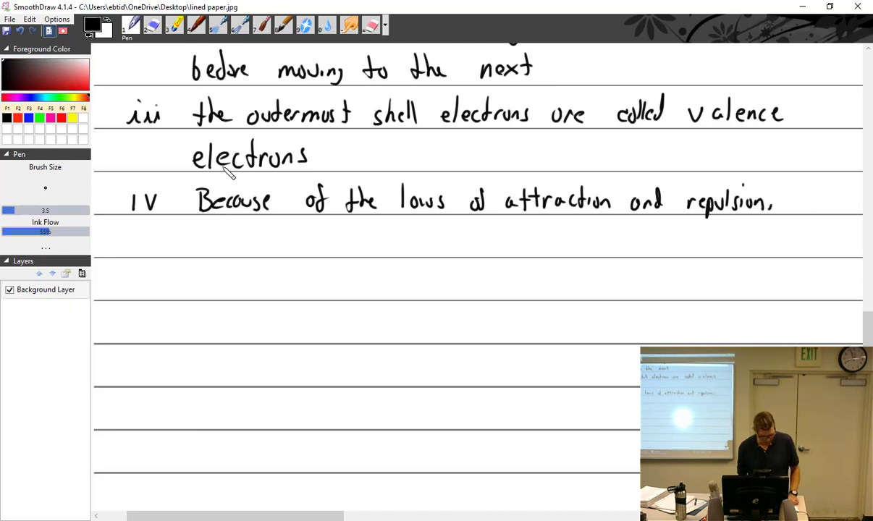
Step: Write 'the positive charge of the proton attracts the electron', undoing a stray 'd'
left_click_drag(176, 233, 176, 256)
left_click_drag(171, 245, 224, 242)
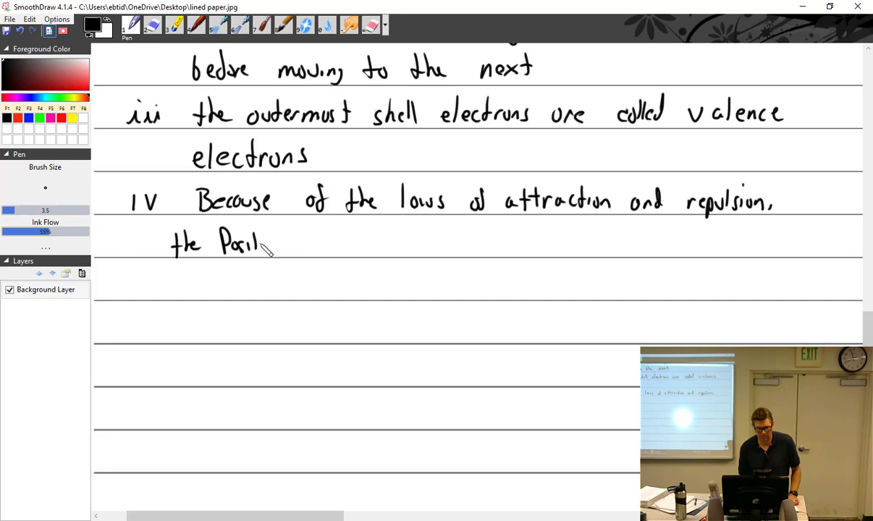
mouse_move(306, 237)
left_mouse_down()
mouse_move(307, 253)
mouse_move(354, 242)
mouse_move(361, 211)
left_mouse_up()
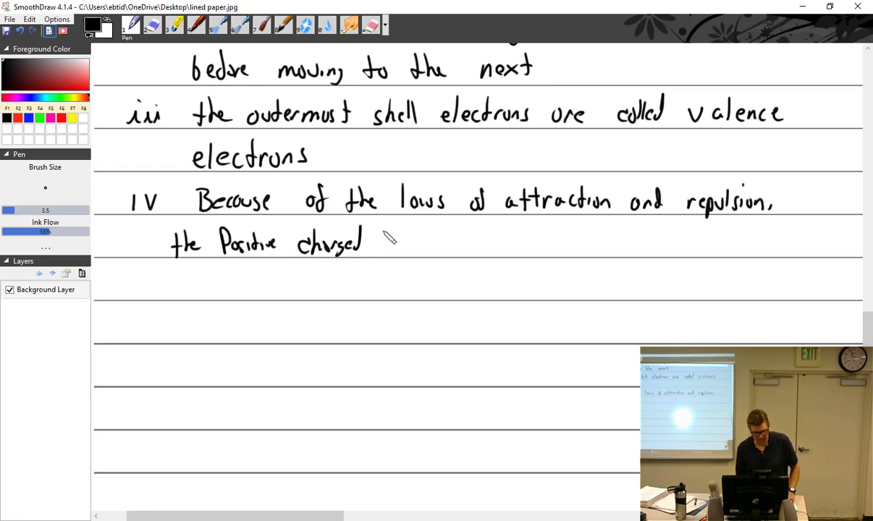
key("ctrl+z")
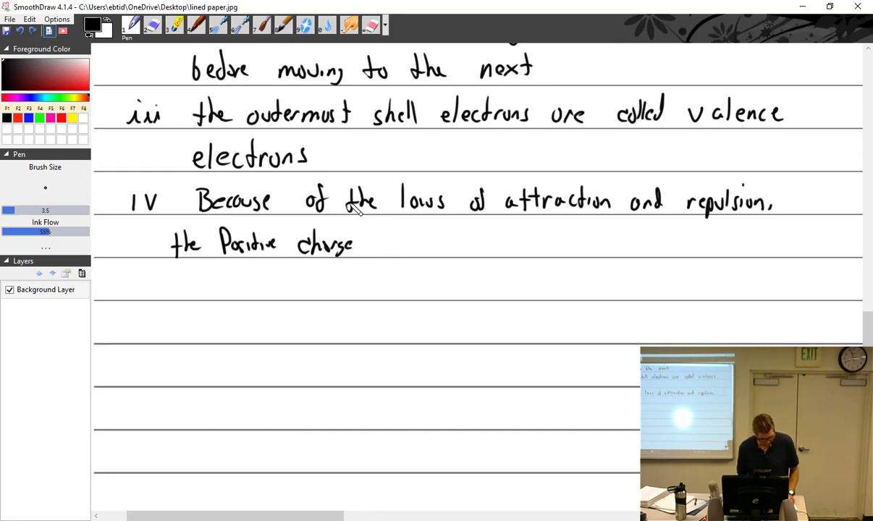
mouse_move(375, 248)
left_mouse_down()
mouse_move(404, 245)
mouse_move(411, 234)
mouse_move(419, 252)
mouse_move(461, 249)
mouse_move(454, 241)
mouse_move(544, 250)
mouse_move(566, 244)
left_mouse_up()
mouse_move(572, 235)
left_mouse_down()
mouse_move(612, 235)
mouse_move(623, 241)
mouse_move(611, 246)
mouse_move(715, 251)
left_mouse_up()
mouse_move(721, 233)
left_mouse_down()
mouse_move(723, 251)
mouse_move(745, 250)
left_mouse_up()
mouse_move(753, 233)
left_mouse_down()
mouse_move(755, 250)
mouse_move(773, 244)
left_mouse_up()
left_click_drag(778, 242, 792, 252)
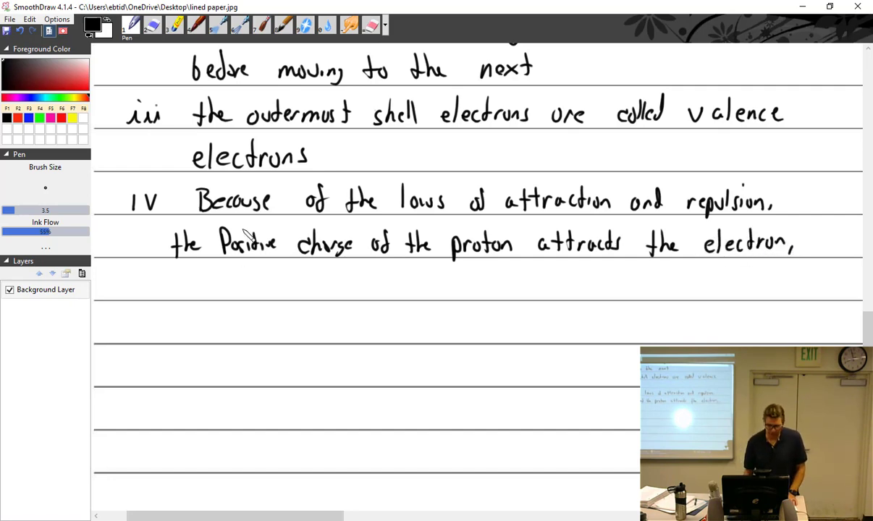
Step: Add 'but the orbital energy' keeping the electron from being 'drawn into the proton', then start V with 'if'
left_click_drag(177, 270, 182, 293)
left_click_drag(187, 282, 202, 293)
mouse_move(196, 284)
left_mouse_down()
mouse_move(229, 299)
mouse_move(236, 275)
mouse_move(244, 298)
mouse_move(306, 293)
left_mouse_up()
left_click_drag(311, 277, 328, 293)
mouse_move(331, 275)
left_mouse_down()
mouse_move(332, 293)
mouse_move(406, 289)
mouse_move(414, 303)
left_mouse_up()
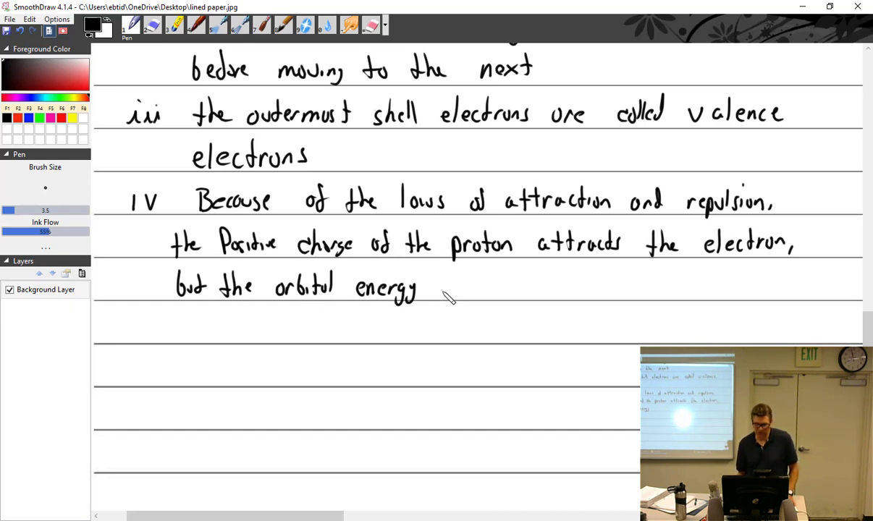
mouse_move(443, 287)
left_mouse_down()
mouse_move(470, 289)
mouse_move(480, 281)
mouse_move(475, 289)
mouse_move(485, 277)
mouse_move(505, 295)
mouse_move(524, 292)
mouse_move(535, 273)
mouse_move(543, 290)
mouse_move(566, 276)
mouse_move(572, 289)
mouse_move(644, 293)
mouse_move(666, 285)
mouse_move(684, 290)
mouse_move(688, 274)
mouse_move(724, 283)
mouse_move(725, 292)
mouse_move(822, 290)
left_mouse_up()
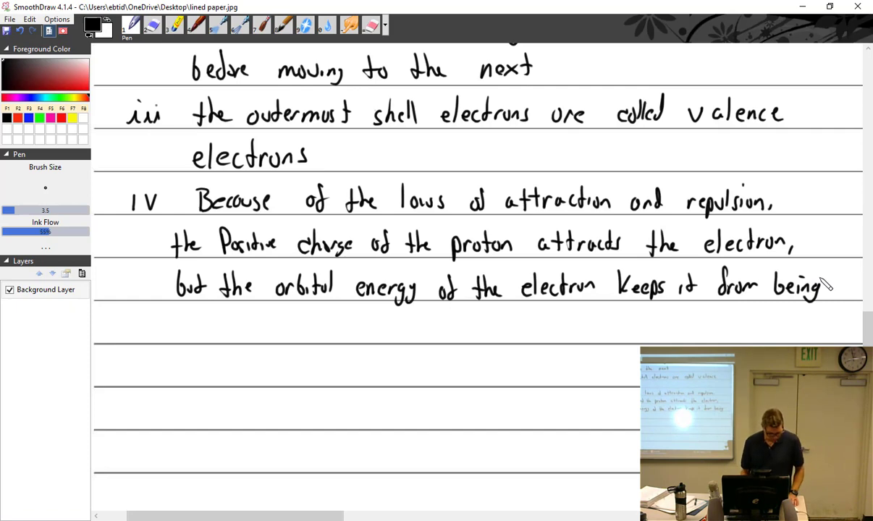
mouse_move(194, 323)
left_mouse_down()
mouse_move(285, 335)
mouse_move(292, 320)
mouse_move(307, 335)
mouse_move(388, 338)
mouse_move(411, 328)
mouse_move(440, 330)
left_mouse_up()
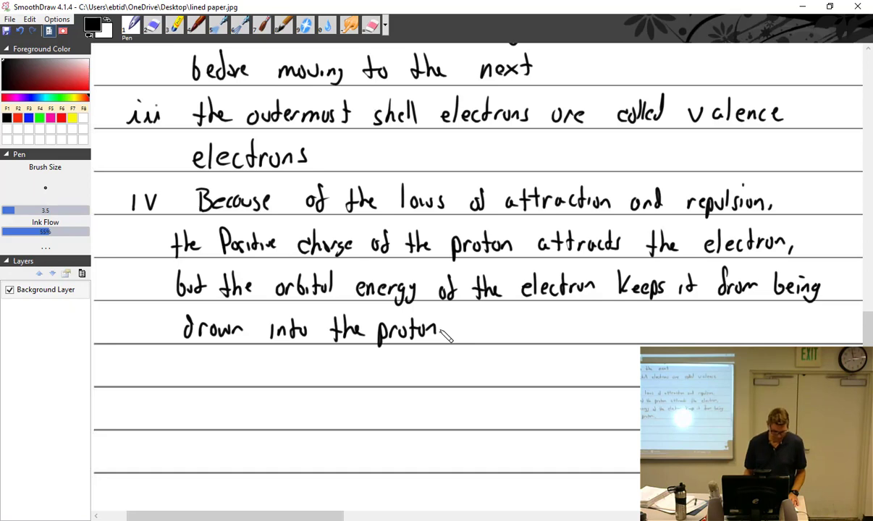
left_click_drag(139, 367, 190, 380)
left_click_drag(186, 366, 196, 365)
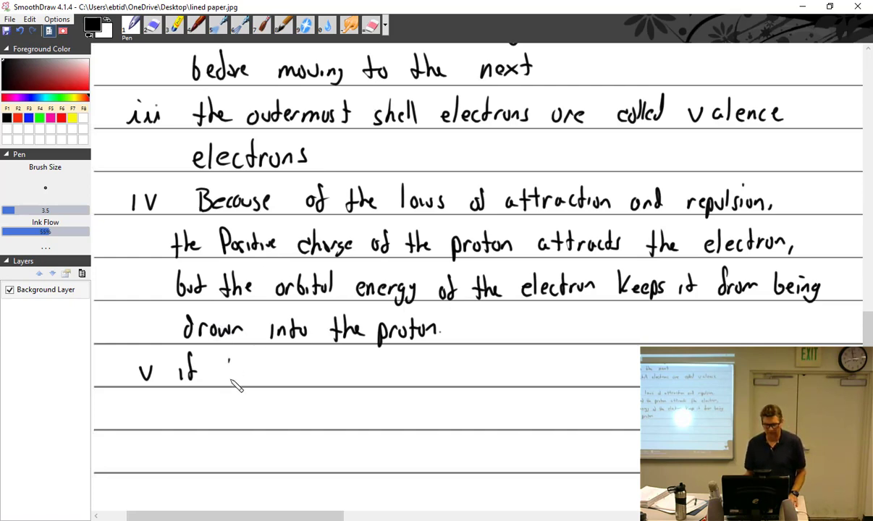
Step: Write that the atom is neutral when electron and proton numbers are equal, then begin sub-point 1 'an extra electron'
left_click_drag(229, 354, 226, 381)
mouse_move(221, 364)
left_mouse_down()
mouse_move(266, 382)
mouse_move(323, 372)
mouse_move(331, 360)
mouse_move(335, 374)
mouse_move(380, 383)
mouse_move(385, 371)
mouse_move(431, 358)
mouse_move(439, 375)
mouse_move(456, 379)
mouse_move(463, 363)
mouse_move(470, 374)
mouse_move(546, 375)
mouse_move(547, 385)
mouse_move(595, 374)
left_mouse_up()
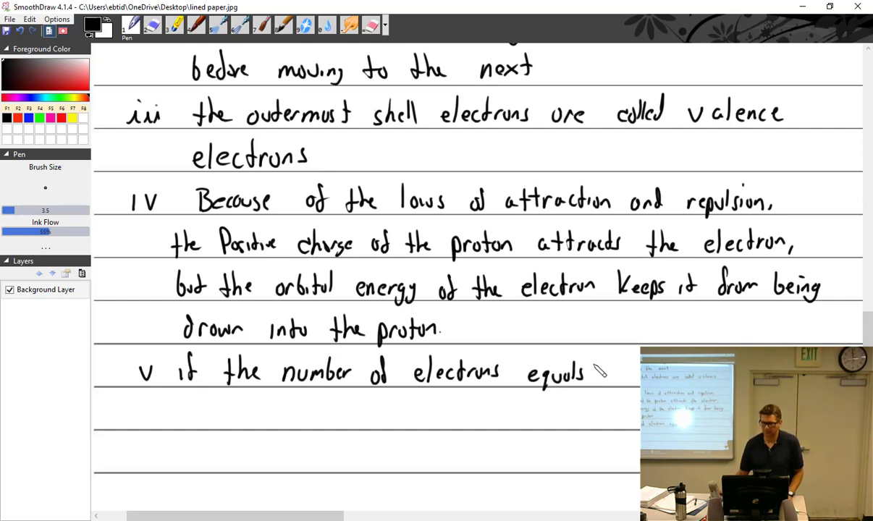
scroll(602, 369, "down", 2)
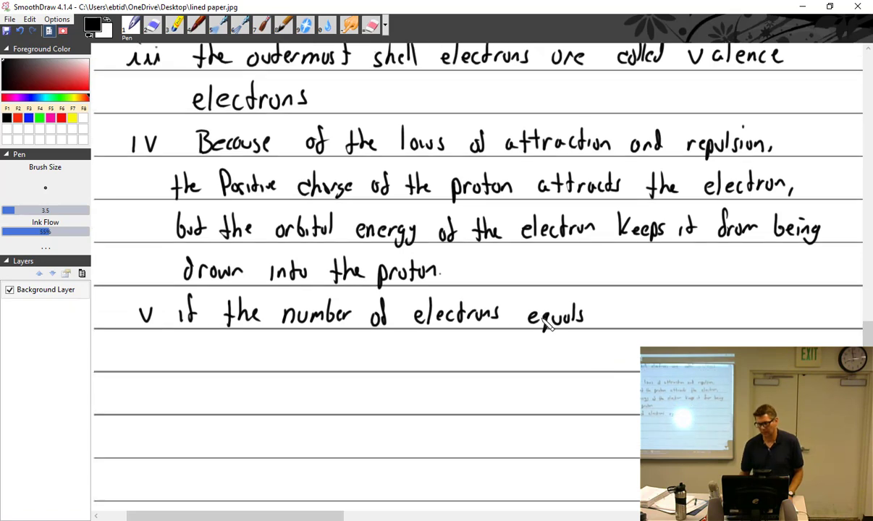
mouse_move(613, 314)
left_mouse_down()
mouse_move(637, 316)
mouse_move(684, 322)
mouse_move(693, 313)
mouse_move(716, 323)
mouse_move(765, 327)
left_mouse_up()
mouse_move(190, 336)
left_mouse_down()
mouse_move(189, 355)
mouse_move(228, 368)
mouse_move(302, 358)
mouse_move(313, 367)
mouse_move(356, 346)
mouse_move(437, 369)
mouse_move(474, 361)
mouse_move(548, 367)
left_mouse_up()
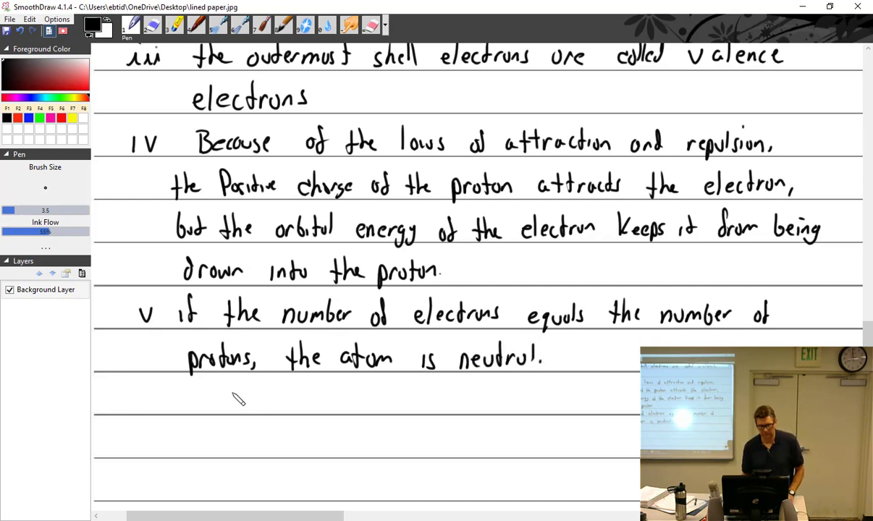
mouse_move(233, 393)
left_mouse_down()
mouse_move(269, 398)
mouse_move(290, 405)
mouse_move(292, 395)
mouse_move(341, 398)
mouse_move(343, 406)
mouse_move(499, 406)
left_mouse_up()
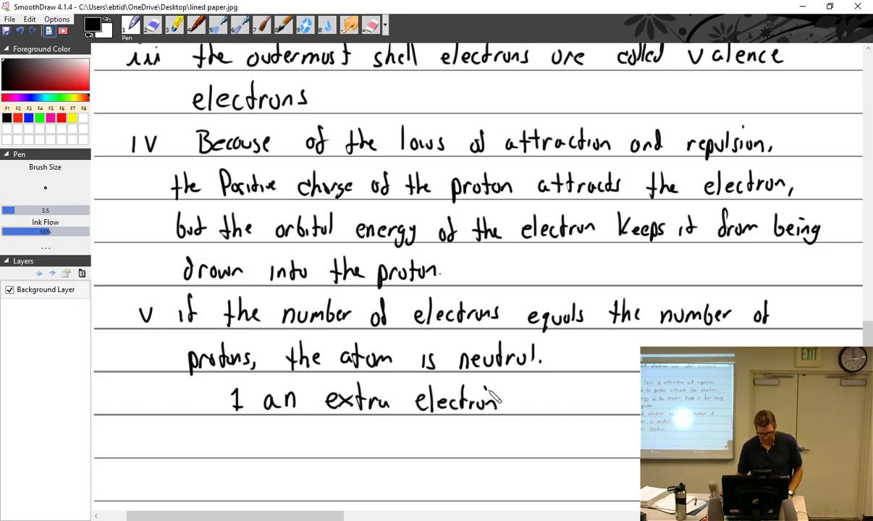
Step: Finish sub-point 1: an extra electron 'is a negatively charged Ion'
scroll(500, 399, "down", 2)
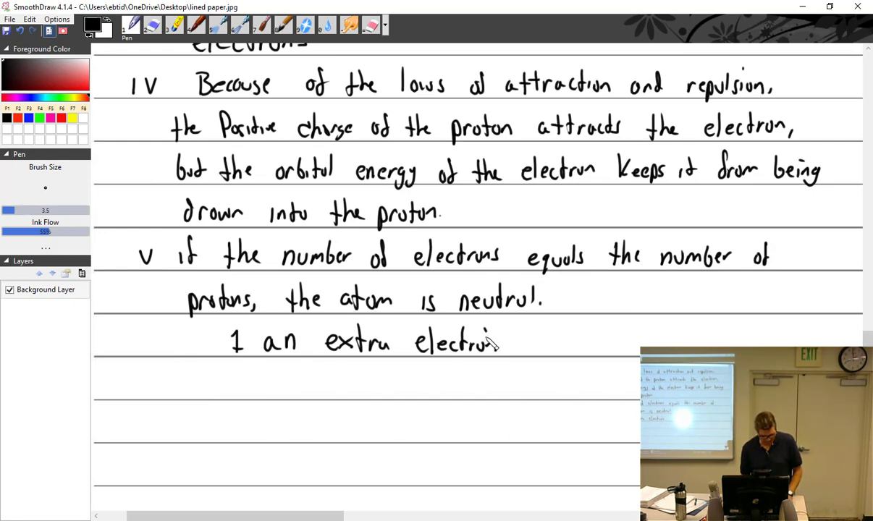
mouse_move(523, 335)
left_mouse_down()
mouse_move(529, 348)
mouse_move(636, 347)
left_mouse_up()
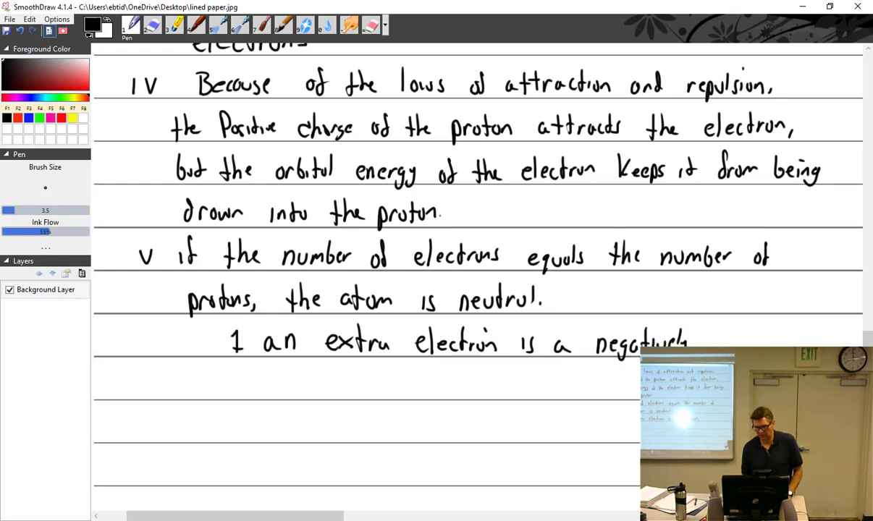
left_click_drag(722, 335, 730, 328)
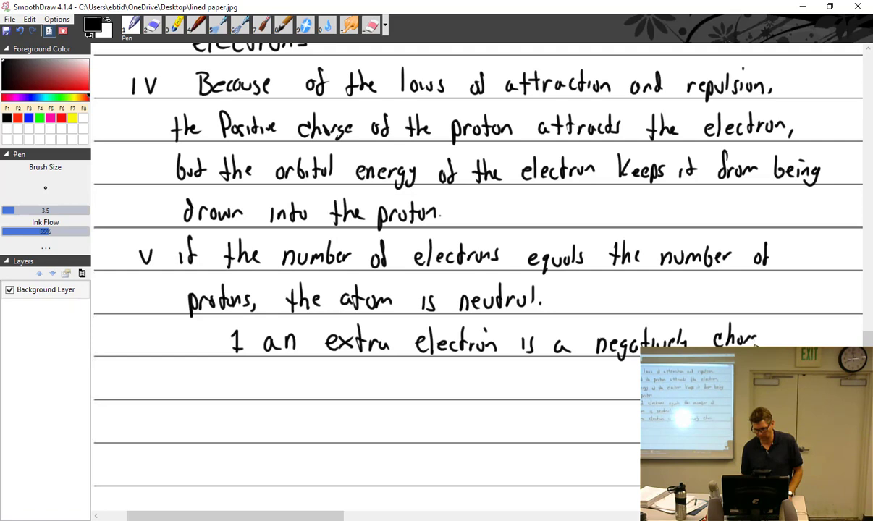
mouse_move(798, 327)
left_mouse_down()
mouse_move(814, 345)
mouse_move(839, 351)
mouse_move(839, 328)
left_mouse_up()
Step: Add the sub-point that an extra proton makes a positive ion, then write numeral VI
scroll(843, 295, "down", 3)
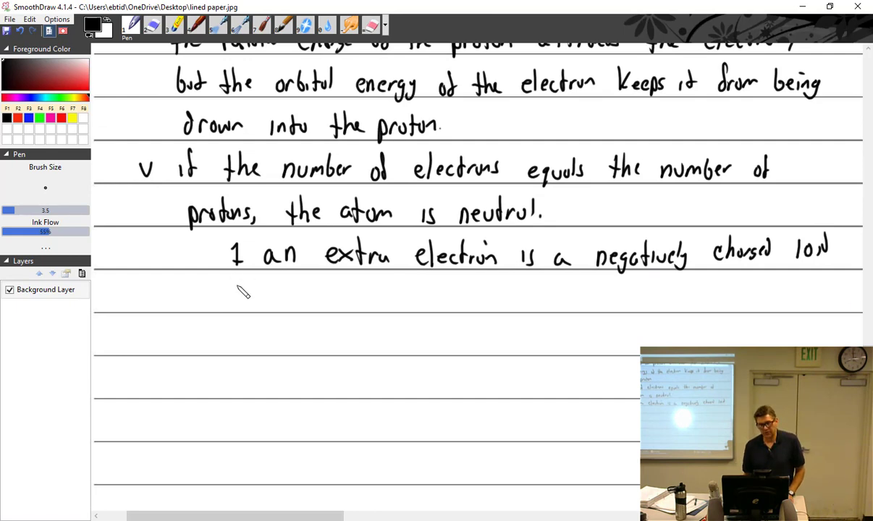
left_click_drag(231, 285, 237, 304)
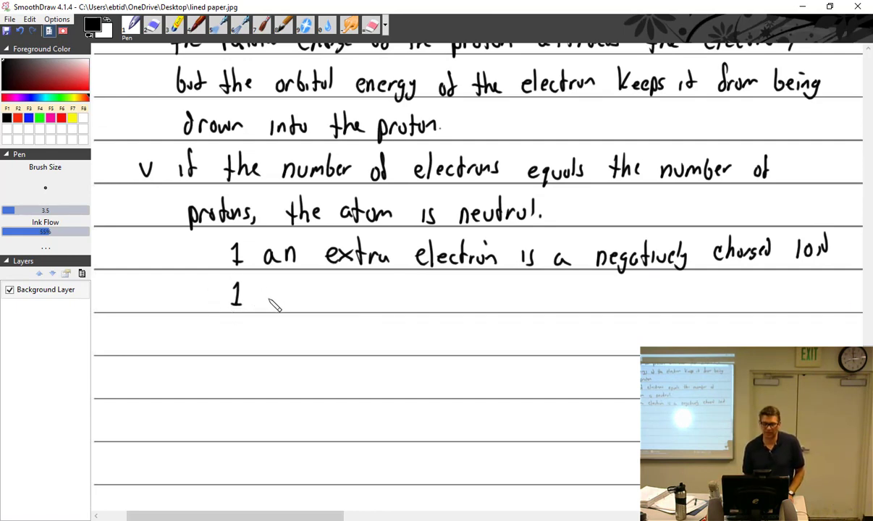
mouse_move(273, 295)
left_mouse_down()
mouse_move(324, 300)
mouse_move(328, 309)
mouse_move(342, 287)
mouse_move(369, 309)
mouse_move(387, 299)
mouse_move(417, 304)
mouse_move(424, 292)
mouse_move(447, 309)
mouse_move(503, 298)
mouse_move(545, 305)
mouse_move(573, 288)
mouse_move(583, 305)
mouse_move(603, 296)
mouse_move(608, 305)
mouse_move(657, 284)
mouse_move(663, 300)
mouse_move(687, 298)
mouse_move(681, 313)
mouse_move(707, 294)
mouse_move(773, 297)
left_mouse_up()
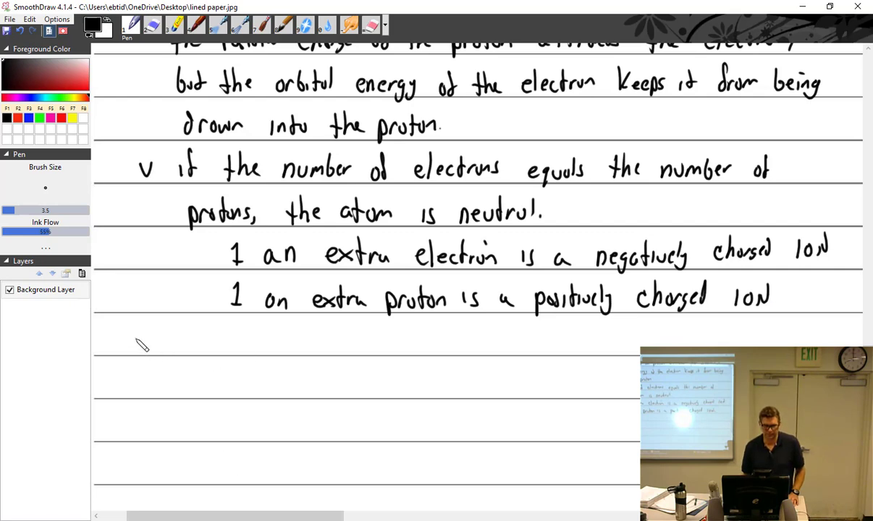
mouse_move(135, 337)
left_mouse_down()
mouse_move(142, 346)
mouse_move(157, 336)
left_mouse_up()
left_click_drag(154, 337, 154, 349)
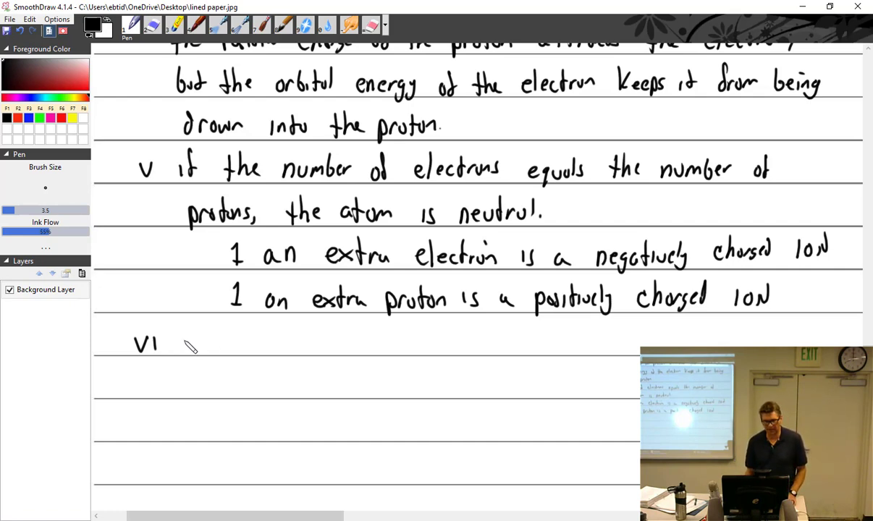
Step: Write 'Electrons are moving at about the speed of light, 186,000 miles per second' and numeral VII
mouse_move(183, 323)
left_mouse_down()
mouse_move(189, 351)
mouse_move(196, 331)
mouse_move(199, 345)
mouse_move(224, 335)
mouse_move(242, 346)
mouse_move(329, 347)
left_mouse_up()
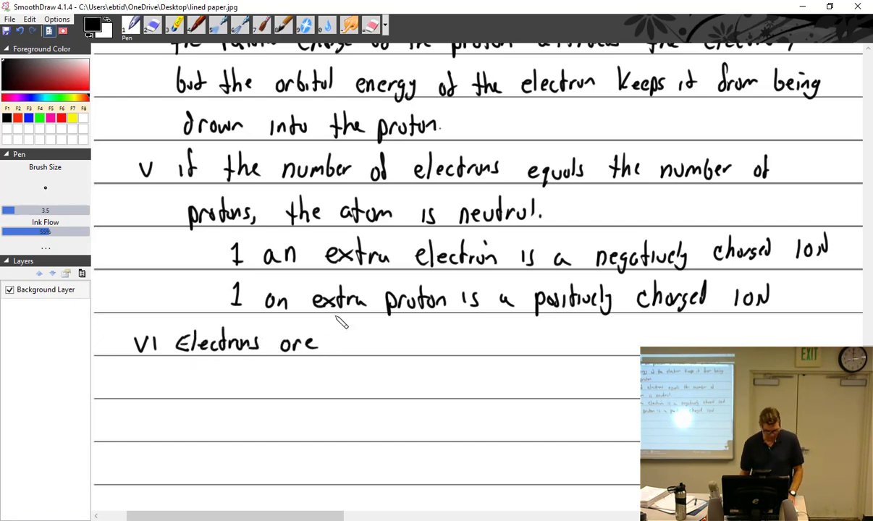
mouse_move(346, 341)
left_mouse_down()
mouse_move(399, 342)
mouse_move(398, 364)
mouse_move(443, 352)
mouse_move(446, 335)
mouse_move(479, 345)
left_mouse_up()
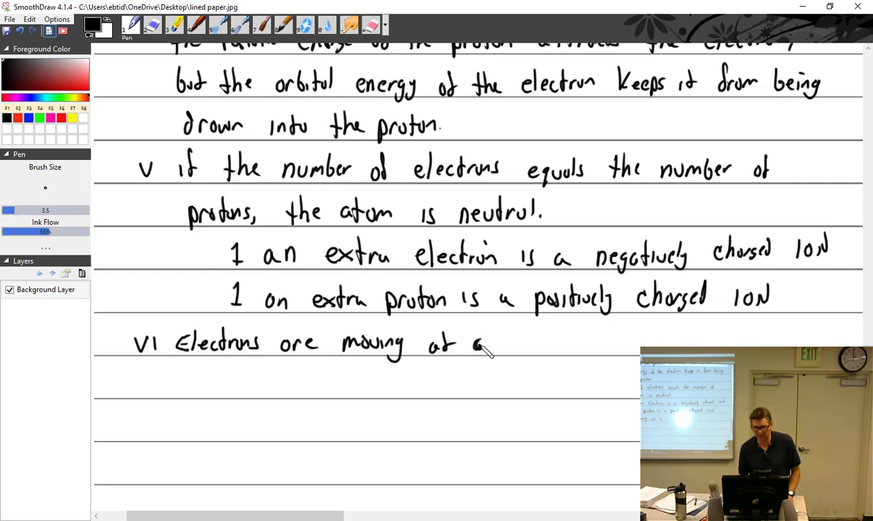
mouse_move(484, 349)
left_mouse_down()
mouse_move(516, 338)
mouse_move(541, 339)
mouse_move(540, 350)
mouse_move(552, 334)
mouse_move(568, 356)
mouse_move(686, 330)
mouse_move(750, 338)
mouse_move(780, 334)
left_mouse_up()
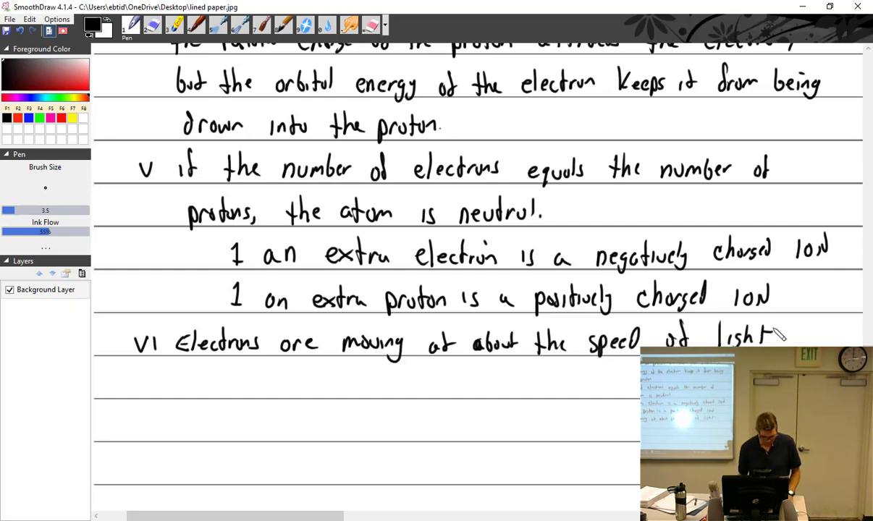
mouse_move(207, 371)
left_mouse_down()
mouse_move(233, 374)
mouse_move(237, 389)
mouse_move(253, 377)
mouse_move(323, 385)
mouse_move(327, 373)
mouse_move(344, 395)
mouse_move(362, 385)
mouse_move(380, 395)
mouse_move(390, 386)
mouse_move(476, 388)
left_mouse_up()
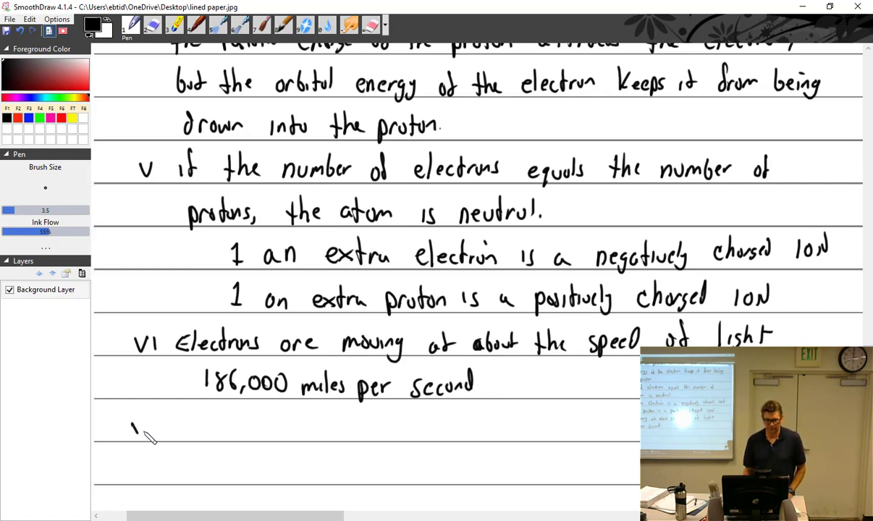
left_click_drag(144, 433, 146, 424)
left_click_drag(155, 424, 154, 435)
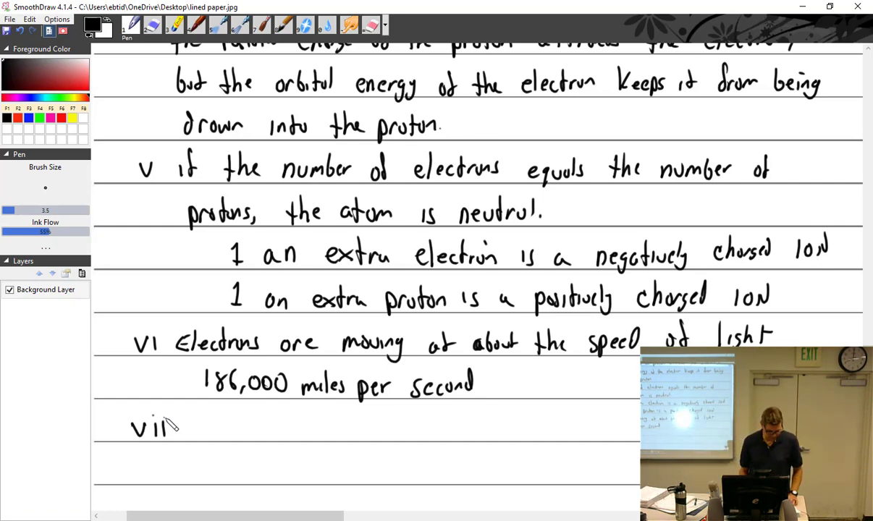
Step: Write 'Depending on how many electrons there are…' over three lines, ending at insulator or conductor
mouse_move(192, 414)
left_mouse_down()
mouse_move(201, 442)
mouse_move(222, 429)
mouse_move(227, 437)
mouse_move(252, 429)
mouse_move(254, 420)
mouse_move(265, 443)
left_mouse_up()
left_click_drag(323, 432, 321, 429)
mouse_move(325, 434)
left_mouse_down()
mouse_move(389, 436)
mouse_move(467, 440)
left_mouse_up()
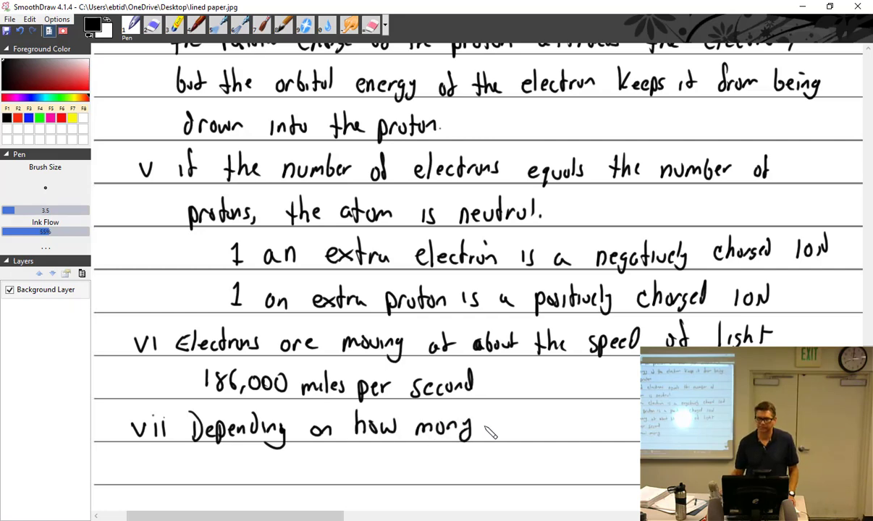
scroll(496, 396, "down", 5)
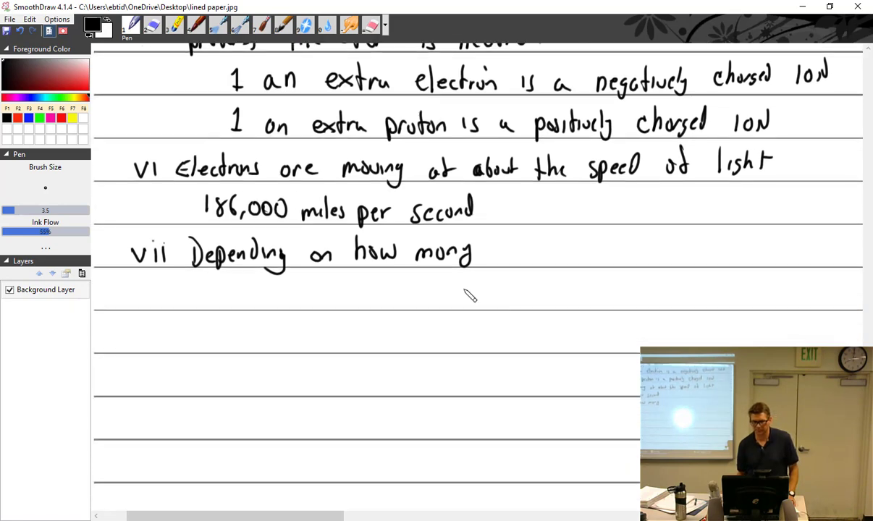
mouse_move(504, 264)
left_mouse_down()
mouse_move(522, 253)
mouse_move(547, 263)
mouse_move(579, 258)
left_mouse_up()
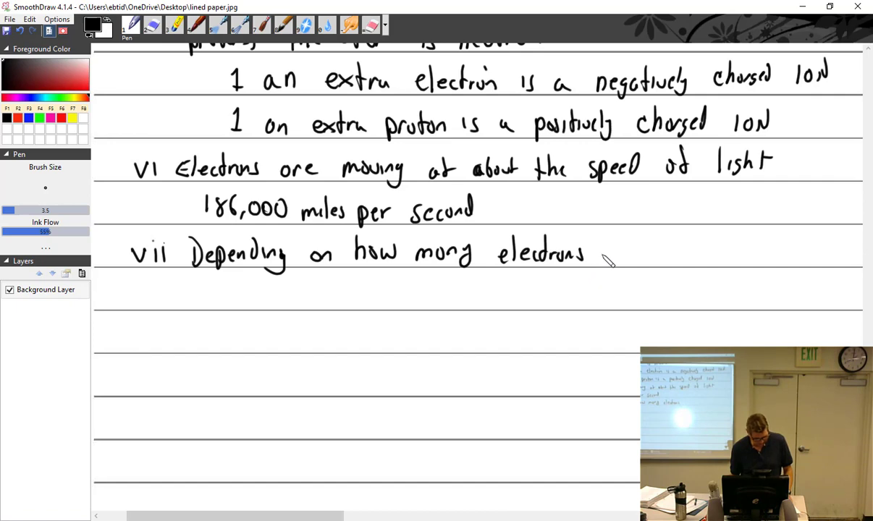
mouse_move(615, 240)
left_mouse_down()
mouse_move(619, 265)
mouse_move(625, 235)
mouse_move(648, 255)
mouse_move(775, 257)
left_mouse_up()
mouse_move(165, 293)
left_mouse_down()
mouse_move(354, 304)
mouse_move(445, 300)
mouse_move(453, 283)
mouse_move(515, 306)
mouse_move(579, 308)
mouse_move(579, 286)
mouse_move(611, 308)
mouse_move(631, 305)
left_mouse_up()
mouse_move(648, 297)
left_mouse_down()
mouse_move(708, 301)
mouse_move(722, 286)
mouse_move(730, 301)
mouse_move(755, 288)
mouse_move(778, 304)
mouse_move(805, 294)
mouse_move(845, 296)
left_mouse_up()
left_click(832, 279)
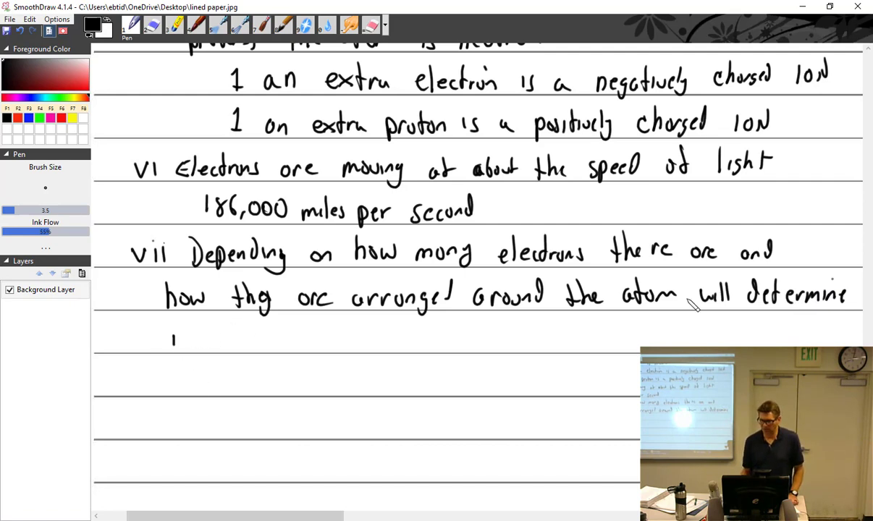
mouse_move(189, 333)
left_mouse_down()
mouse_move(276, 350)
mouse_move(286, 340)
mouse_move(439, 341)
mouse_move(435, 348)
mouse_move(471, 337)
mouse_move(481, 346)
mouse_move(582, 351)
mouse_move(592, 340)
mouse_move(602, 347)
mouse_move(638, 346)
left_mouse_up()
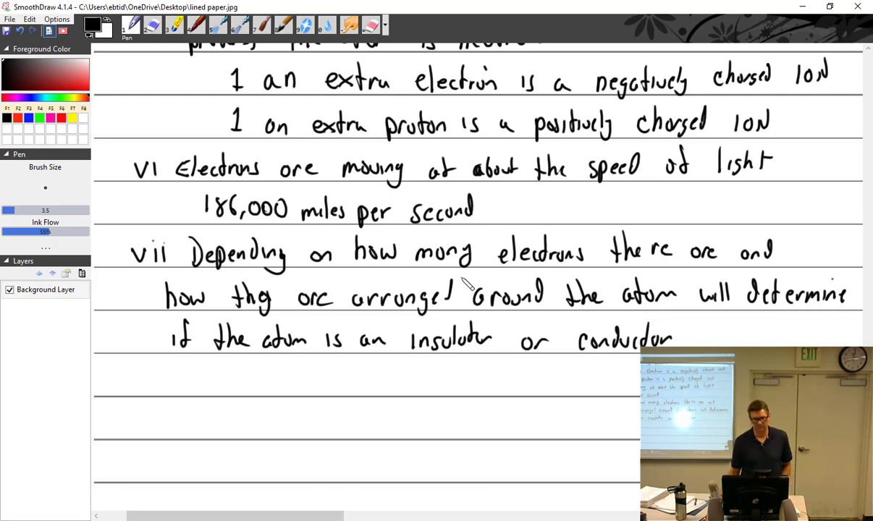
scroll(467, 283, "down", 2)
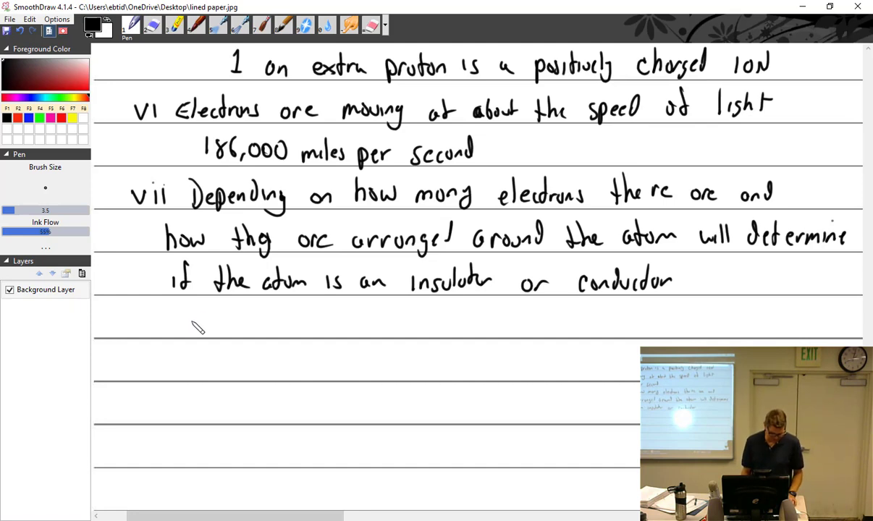
Step: Write sub-points on conductors and insulators prohibiting the flow of electrons, then start heading '2 Electrical flow'
mouse_move(211, 312)
left_mouse_down()
mouse_move(294, 334)
mouse_move(305, 324)
mouse_move(327, 329)
mouse_move(338, 312)
mouse_move(340, 323)
mouse_move(363, 325)
mouse_move(366, 312)
mouse_move(395, 325)
mouse_move(452, 317)
mouse_move(461, 330)
mouse_move(503, 310)
mouse_move(511, 326)
mouse_move(528, 330)
mouse_move(540, 314)
mouse_move(566, 331)
mouse_move(583, 323)
mouse_move(631, 330)
mouse_move(640, 319)
mouse_move(668, 327)
mouse_move(676, 315)
mouse_move(712, 330)
left_mouse_up()
mouse_move(714, 311)
left_mouse_down()
mouse_move(743, 333)
mouse_move(784, 319)
left_mouse_up()
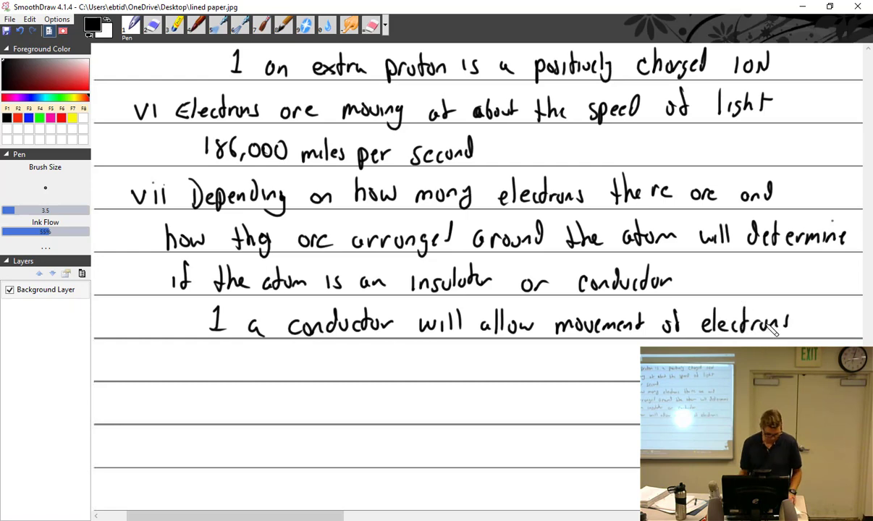
mouse_move(210, 355)
left_mouse_down()
mouse_move(287, 374)
mouse_move(313, 366)
mouse_move(324, 351)
mouse_move(337, 366)
mouse_move(342, 351)
mouse_move(362, 372)
mouse_move(420, 354)
mouse_move(449, 377)
mouse_move(478, 374)
mouse_move(480, 359)
mouse_move(491, 372)
mouse_move(497, 357)
mouse_move(522, 372)
left_mouse_up()
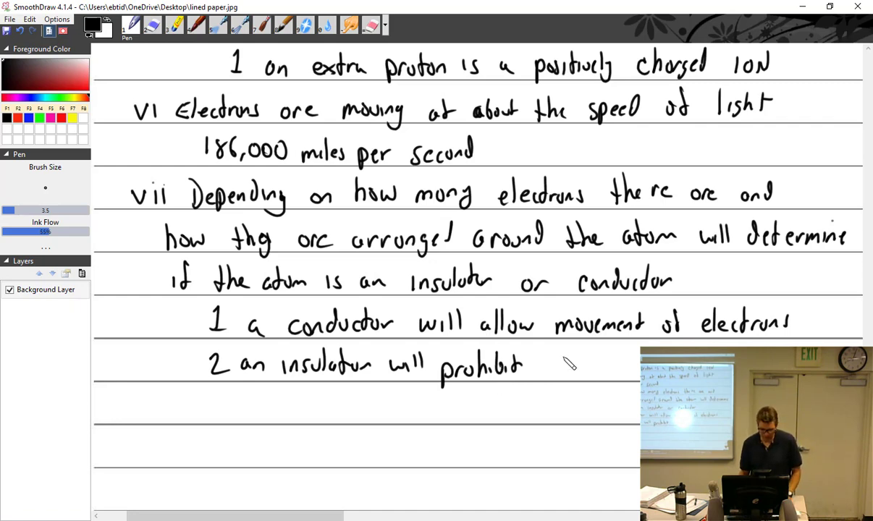
mouse_move(550, 353)
left_mouse_down()
mouse_move(553, 372)
mouse_move(559, 360)
left_mouse_up()
mouse_move(566, 352)
left_mouse_down()
mouse_move(579, 372)
mouse_move(599, 371)
left_mouse_up()
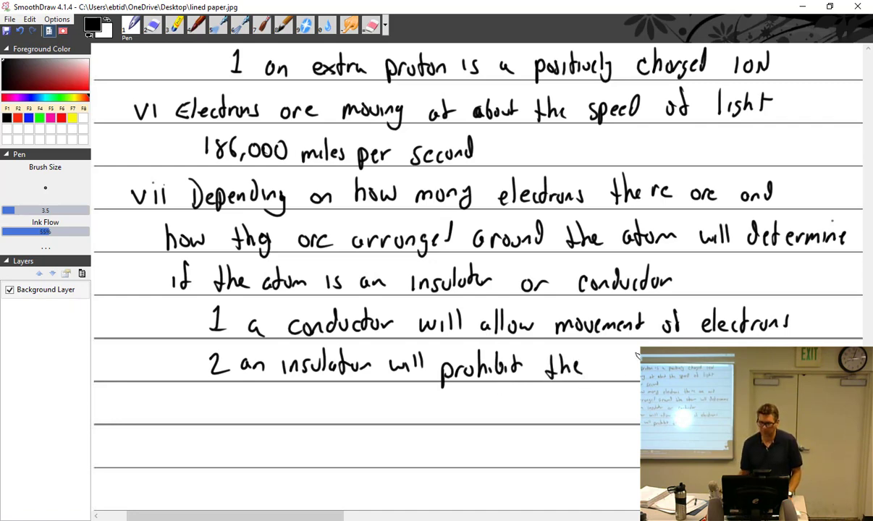
scroll(637, 354, "down", 2)
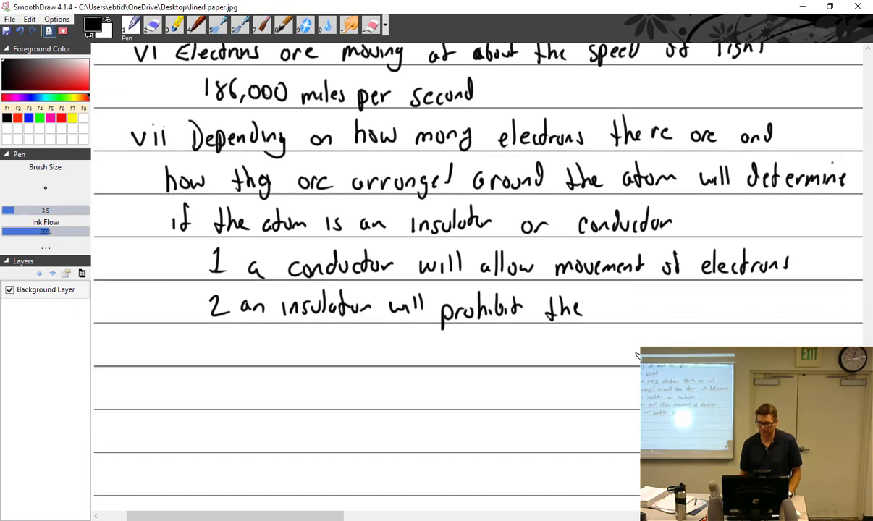
mouse_move(621, 293)
left_mouse_down()
mouse_move(680, 305)
mouse_move(689, 316)
mouse_move(716, 309)
mouse_move(733, 290)
mouse_move(739, 312)
mouse_move(796, 307)
left_mouse_up()
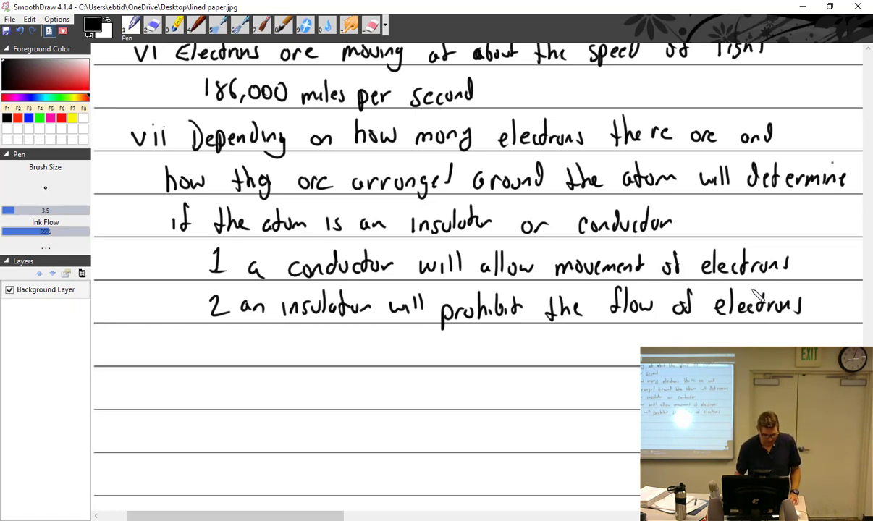
mouse_move(102, 336)
left_mouse_down()
mouse_move(113, 335)
mouse_move(101, 356)
mouse_move(175, 337)
mouse_move(175, 357)
mouse_move(200, 354)
mouse_move(210, 335)
mouse_move(222, 348)
mouse_move(347, 352)
left_mouse_up()
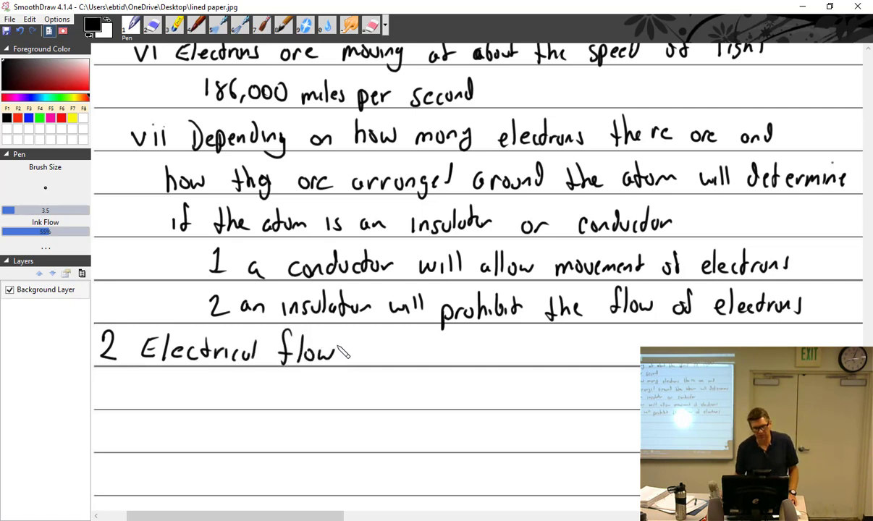
Step: Write point a 'electricity is the movement of electrons from one atom to another' and letter b
scroll(343, 352, "down", 5)
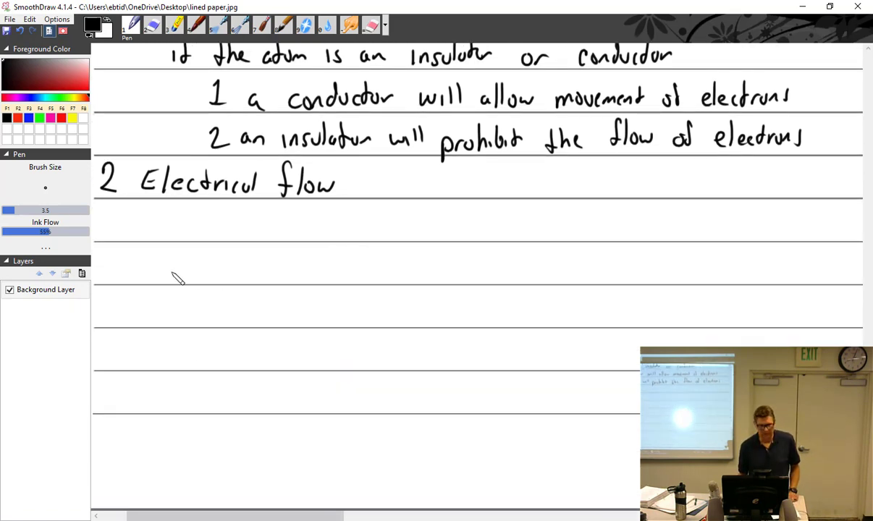
mouse_move(154, 228)
left_mouse_down()
mouse_move(196, 235)
mouse_move(232, 234)
mouse_move(241, 215)
mouse_move(248, 227)
mouse_move(278, 234)
mouse_move(285, 215)
mouse_move(287, 235)
mouse_move(322, 221)
left_mouse_up()
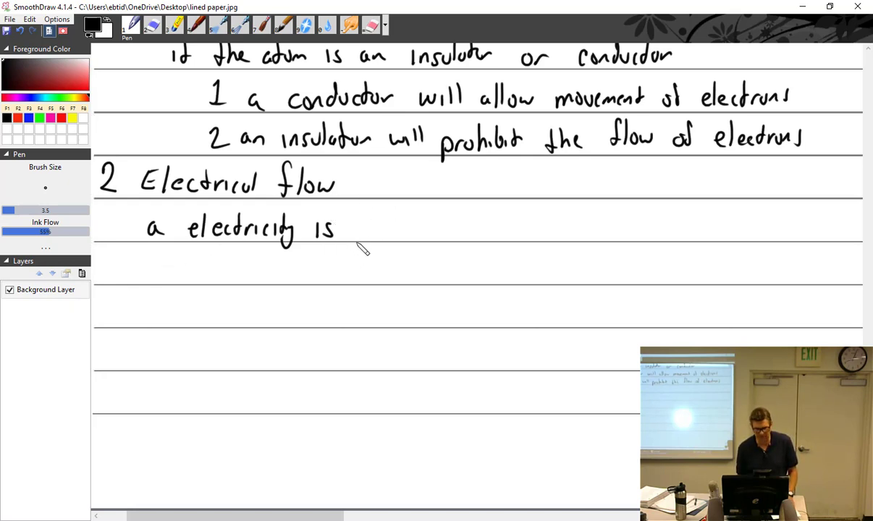
mouse_move(353, 210)
left_mouse_down()
mouse_move(363, 235)
mouse_move(376, 213)
mouse_move(381, 224)
mouse_move(432, 233)
mouse_move(664, 226)
left_mouse_up()
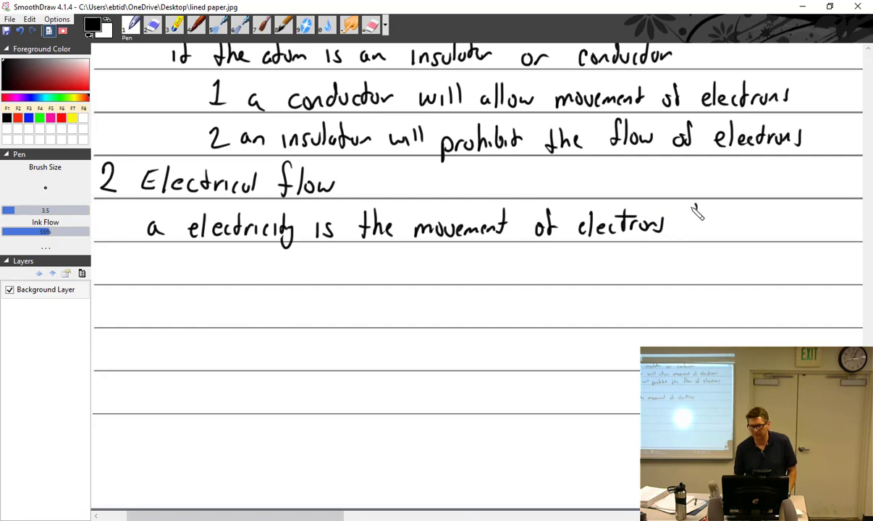
mouse_move(693, 208)
left_mouse_down()
mouse_move(690, 236)
mouse_move(787, 232)
left_mouse_up()
left_click_drag(175, 265, 248, 281)
left_click_drag(244, 272, 262, 272)
mouse_move(266, 273)
left_mouse_down()
mouse_move(324, 275)
mouse_move(349, 261)
mouse_move(357, 279)
mouse_move(385, 269)
left_mouse_up()
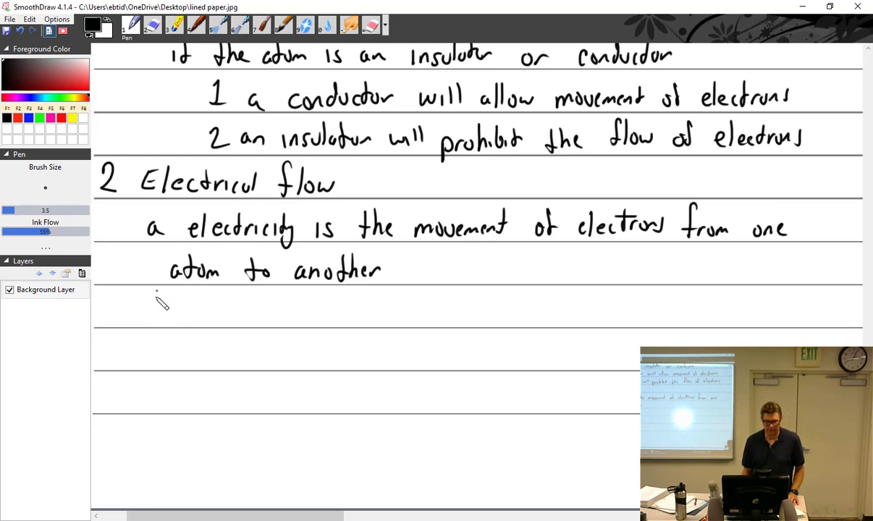
left_click_drag(153, 290, 152, 317)
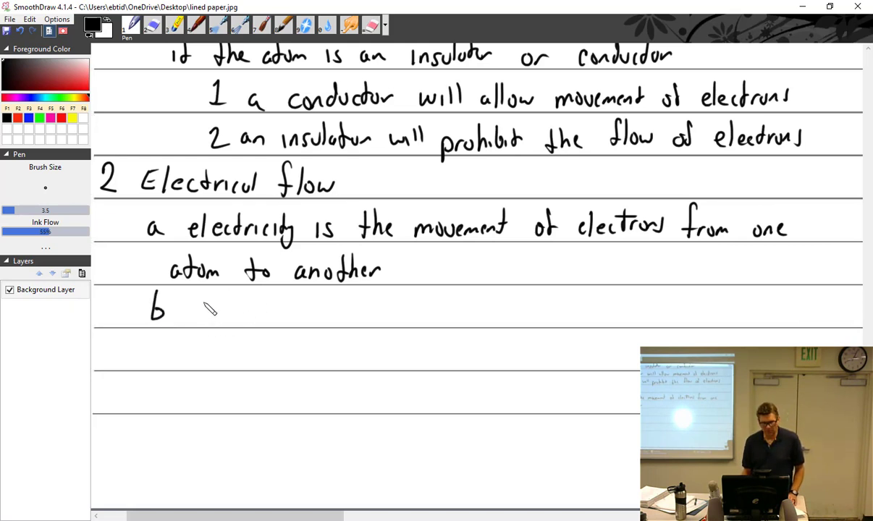
Step: Write point b: 'the fundamental principal is attraction and repulsion'
left_click_drag(202, 288, 203, 319)
mouse_move(194, 304)
left_mouse_down()
mouse_move(260, 323)
mouse_move(368, 318)
mouse_move(376, 303)
left_mouse_up()
left_click_drag(378, 309, 391, 317)
mouse_move(398, 293)
left_mouse_down()
mouse_move(398, 319)
mouse_move(425, 329)
mouse_move(436, 318)
left_mouse_up()
mouse_move(437, 319)
left_mouse_down()
mouse_move(492, 317)
mouse_move(507, 302)
mouse_move(530, 322)
mouse_move(557, 310)
mouse_move(581, 322)
left_mouse_up()
mouse_move(587, 299)
left_mouse_down()
mouse_move(597, 319)
mouse_move(612, 309)
mouse_move(622, 322)
left_mouse_up()
mouse_move(628, 313)
left_mouse_down()
mouse_move(626, 323)
mouse_move(702, 320)
left_mouse_up()
mouse_move(713, 302)
left_mouse_down()
mouse_move(708, 319)
mouse_move(738, 311)
mouse_move(757, 330)
mouse_move(771, 320)
left_mouse_up()
mouse_move(776, 297)
left_mouse_down()
mouse_move(776, 319)
mouse_move(796, 320)
left_mouse_up()
left_click_drag(804, 310, 819, 319)
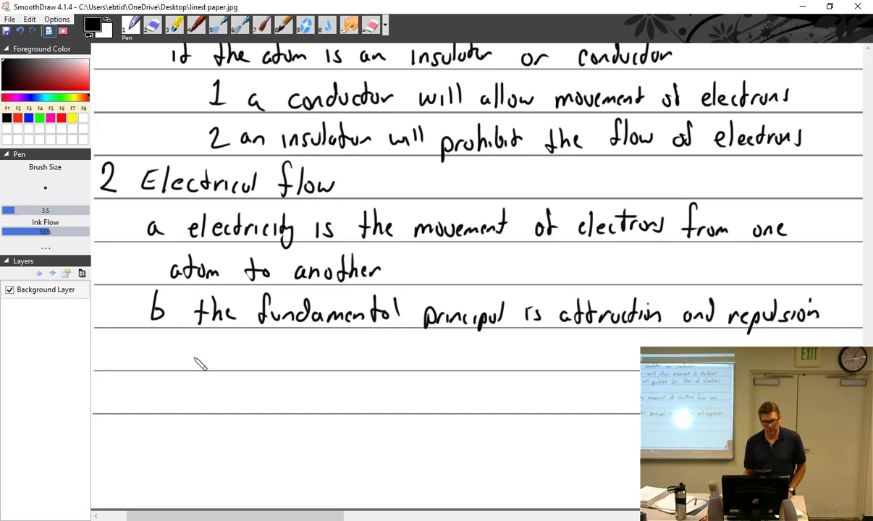
Step: Add sub-point 'i unlike charges attract'
mouse_move(198, 360)
left_mouse_down()
mouse_move(250, 352)
mouse_move(266, 366)
left_mouse_up()
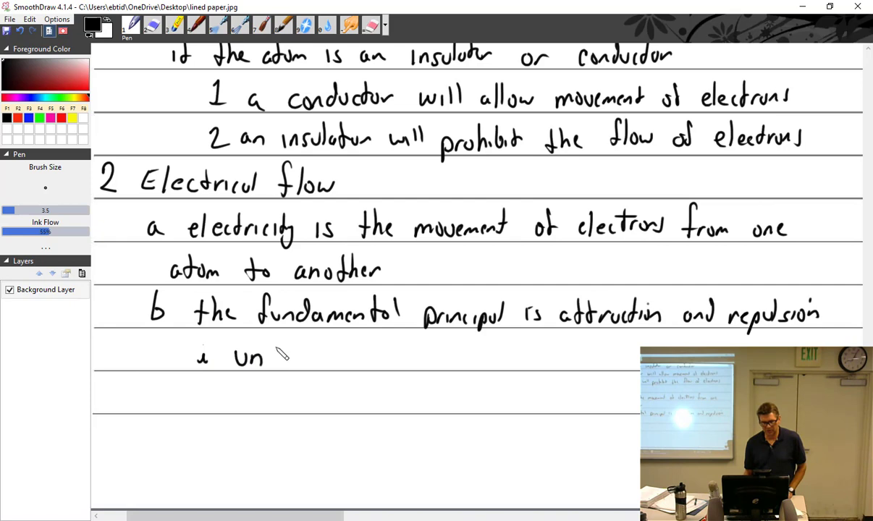
mouse_move(273, 329)
left_mouse_down()
mouse_move(275, 366)
mouse_move(283, 365)
left_mouse_up()
mouse_move(289, 326)
left_mouse_down()
mouse_move(292, 365)
mouse_move(340, 353)
mouse_move(338, 368)
mouse_move(386, 370)
mouse_move(408, 358)
mouse_move(461, 365)
left_mouse_up()
left_click_drag(453, 356, 514, 366)
left_click_drag(525, 346, 527, 365)
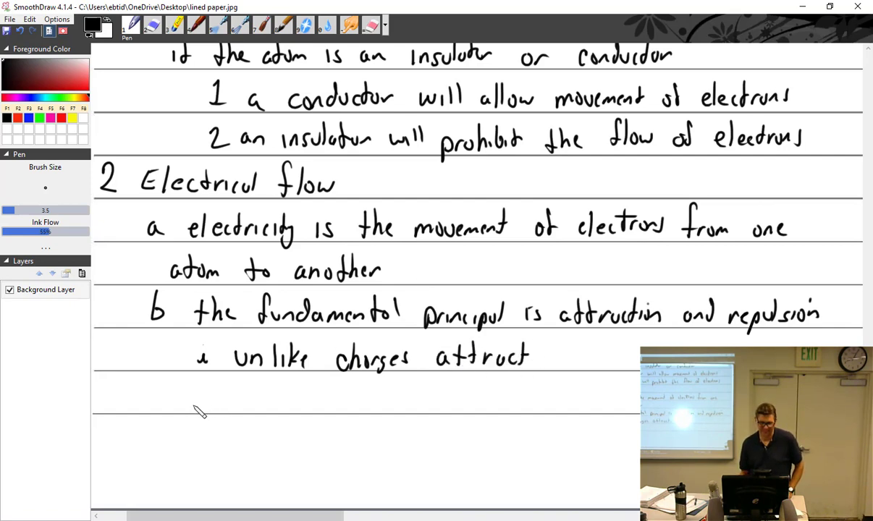
Step: Start sub-point 'ii Like charges repel', undoing a mistaken letter and rewriting 'repel'
left_click_drag(194, 397, 195, 407)
left_click_drag(203, 407, 282, 407)
mouse_move(287, 402)
left_mouse_down()
mouse_move(384, 406)
mouse_move(417, 394)
left_mouse_up()
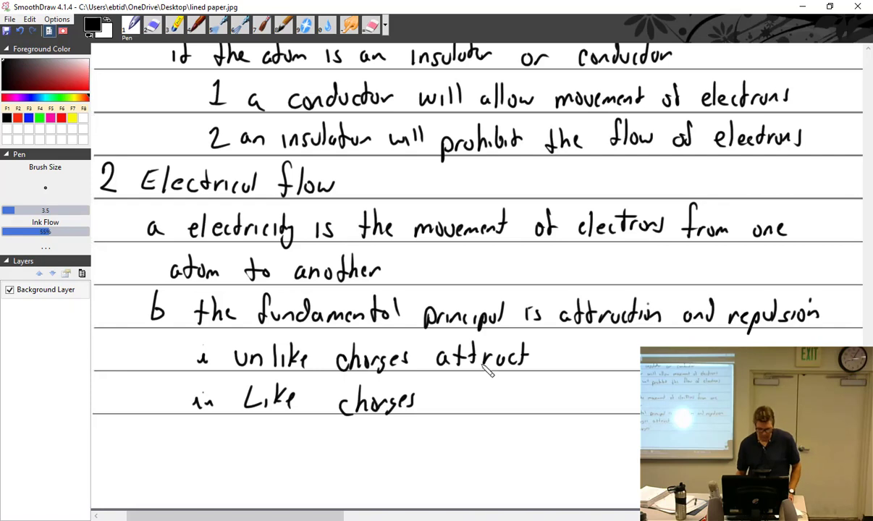
left_click_drag(449, 397, 474, 410)
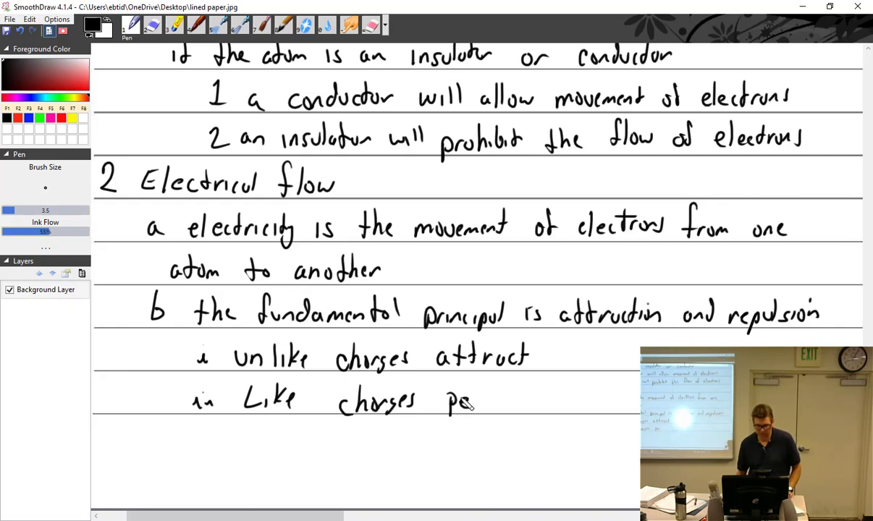
key("ctrl+z")
key("ctrl+z")
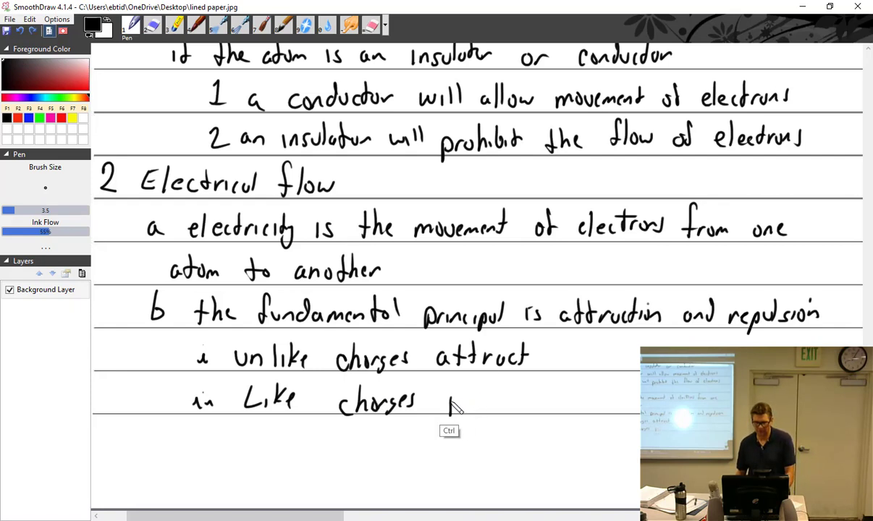
mouse_move(445, 411)
left_mouse_down()
mouse_move(455, 399)
mouse_move(476, 407)
mouse_move(493, 397)
mouse_move(496, 407)
mouse_move(497, 394)
left_mouse_up()
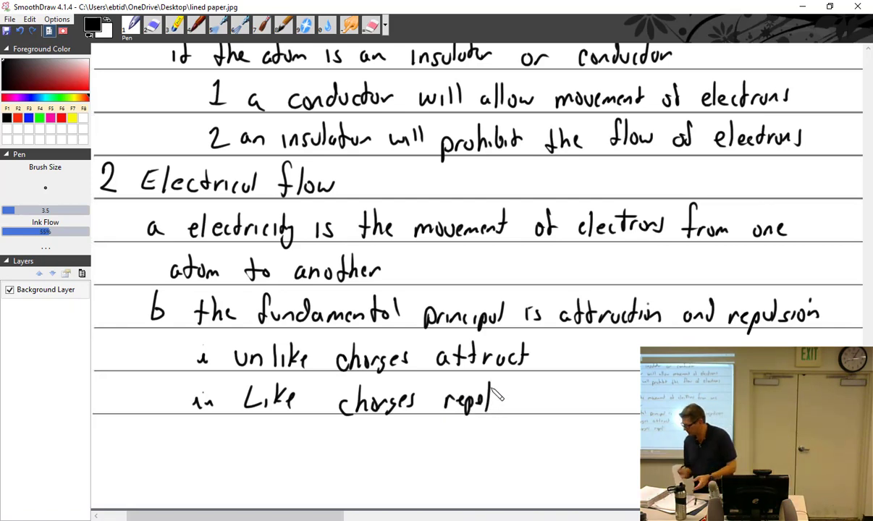
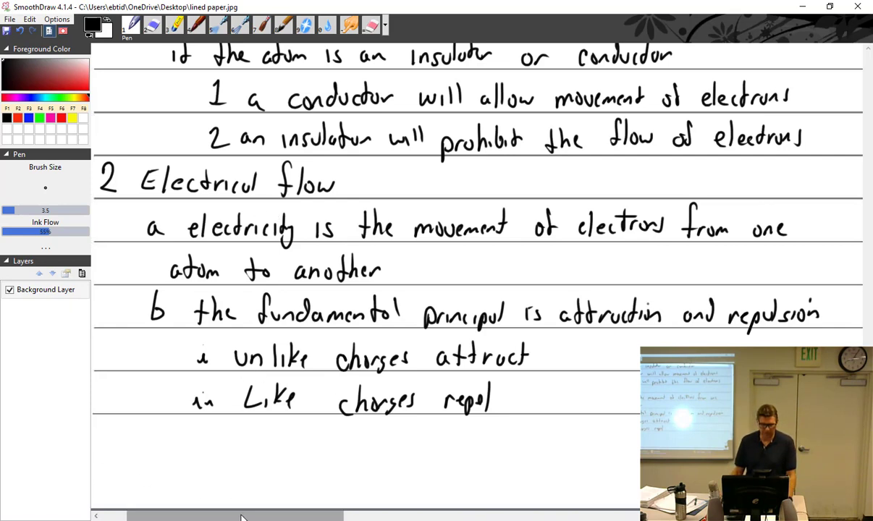
Step: Scroll the canvas to bring a blank stretch of lined paper below the last notes into view
left_click_drag(242, 517, 489, 518)
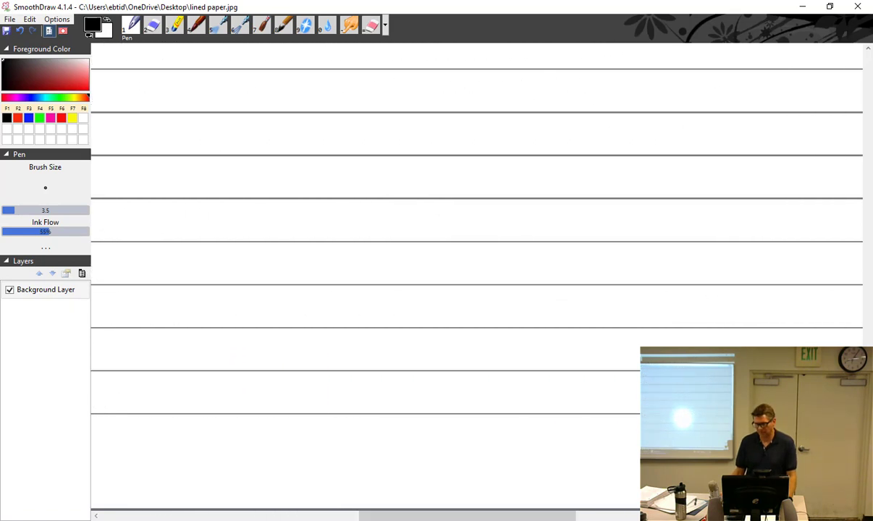
left_click_drag(867, 326, 870, 40)
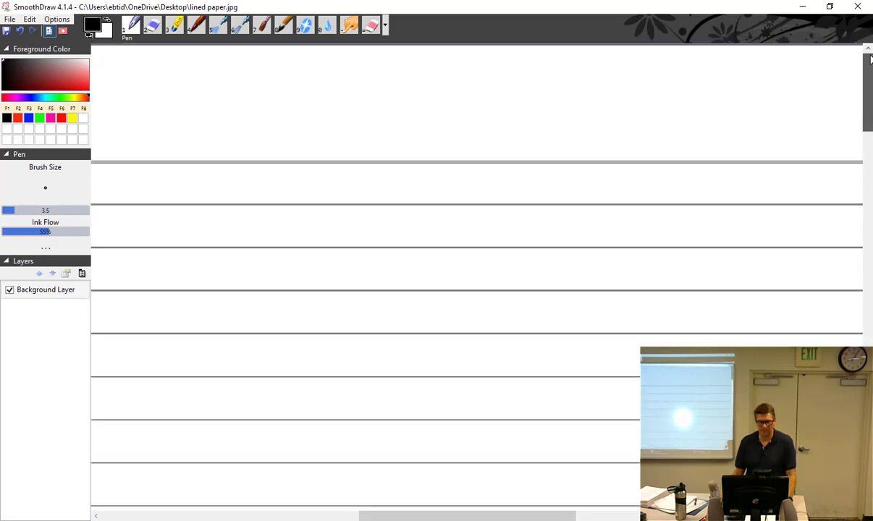
left_click_drag(870, 87, 870, 104)
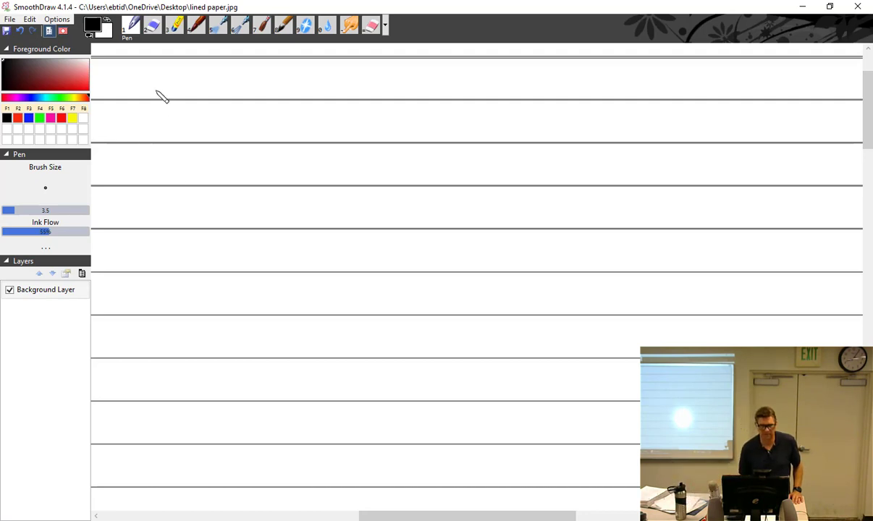
Step: Handwrite the heading 'Unlike charges attract'
left_click_drag(127, 75, 157, 92)
left_click_drag(165, 78, 169, 92)
left_click_drag(176, 76, 177, 92)
left_click_drag(179, 87, 187, 92)
left_click_drag(230, 70, 217, 92)
mouse_move(232, 62)
left_mouse_down()
mouse_move(242, 89)
mouse_move(262, 93)
left_mouse_up()
mouse_move(267, 79)
left_mouse_down()
mouse_move(265, 92)
mouse_move(275, 92)
left_mouse_up()
mouse_move(280, 81)
left_mouse_down()
mouse_move(306, 95)
mouse_move(319, 74)
mouse_move(333, 96)
mouse_move(378, 72)
left_mouse_up()
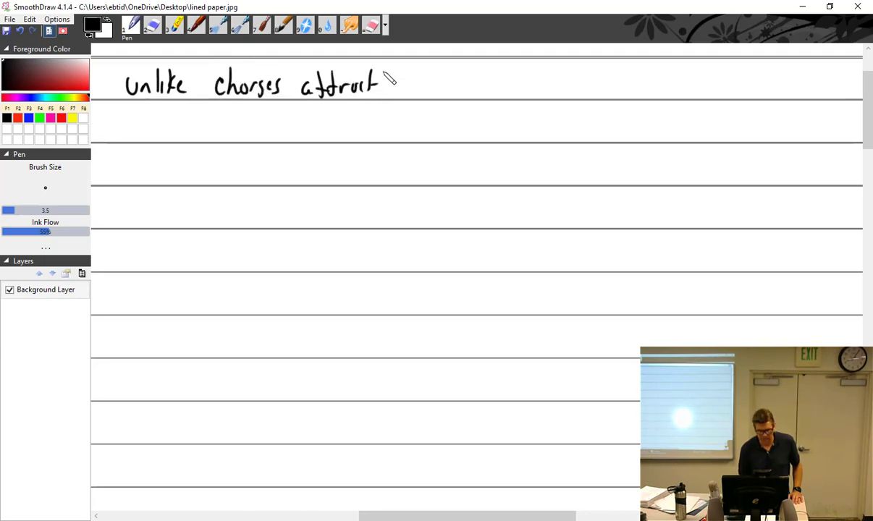
Step: Write point 1 'protons attract electrons and create stability' and thin the pen to 3.3
mouse_move(144, 120)
left_mouse_down()
mouse_move(150, 136)
mouse_move(206, 121)
left_mouse_up()
mouse_move(214, 122)
left_mouse_down()
mouse_move(253, 140)
mouse_move(297, 138)
mouse_move(318, 121)
mouse_move(352, 144)
mouse_move(367, 125)
mouse_move(413, 134)
mouse_move(487, 129)
mouse_move(456, 132)
mouse_move(493, 138)
mouse_move(610, 135)
mouse_move(634, 124)
mouse_move(690, 140)
mouse_move(743, 131)
mouse_move(764, 145)
left_mouse_up()
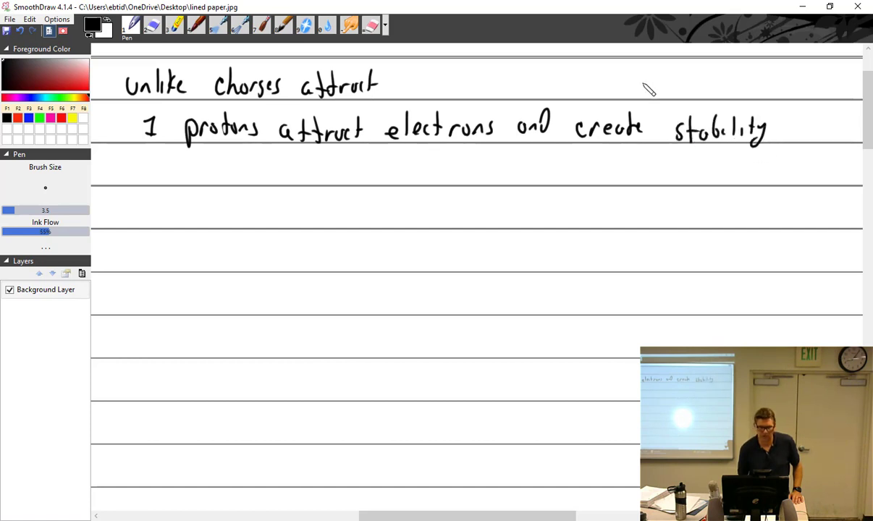
mouse_move(86, 209)
left_mouse_down()
mouse_move(29, 206)
mouse_move(16, 214)
left_mouse_up()
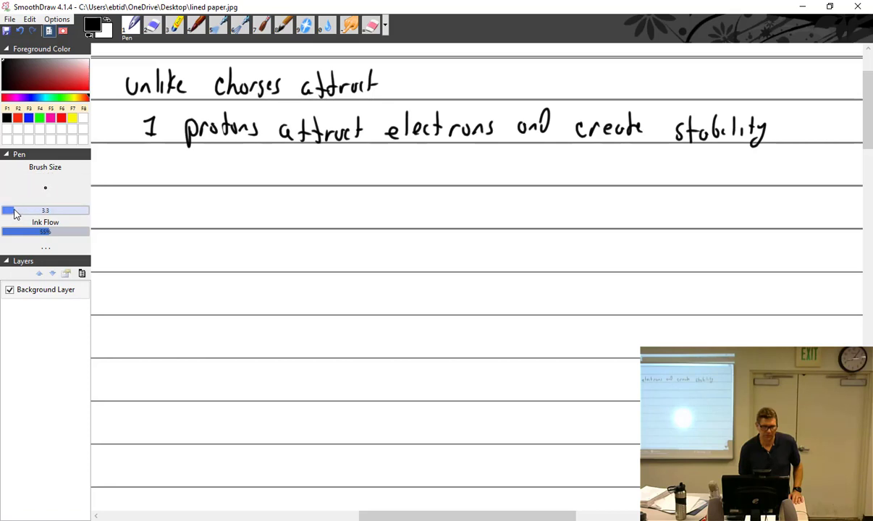
Step: Hide the pen settings panel, then write the heading 'Like charges repel' and numeral 1
left_click(9, 156)
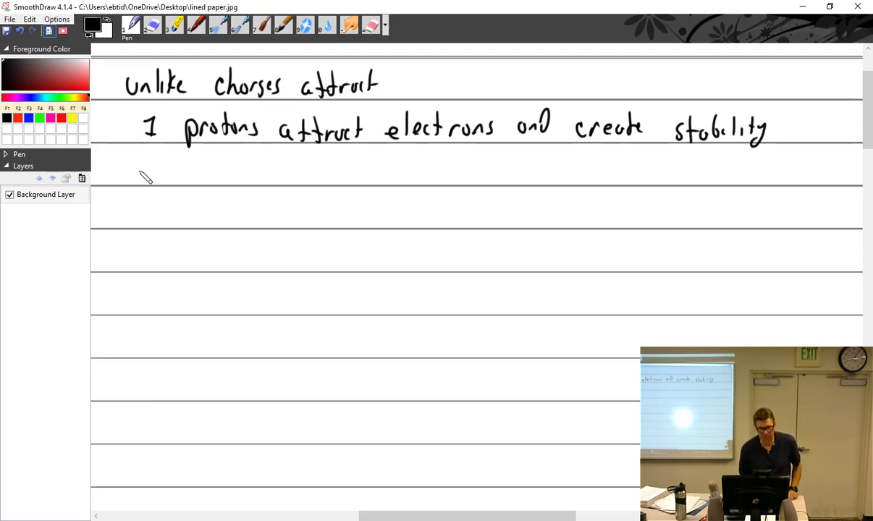
mouse_move(135, 155)
left_mouse_down()
mouse_move(150, 178)
mouse_move(169, 158)
mouse_move(176, 171)
mouse_move(234, 173)
mouse_move(233, 182)
mouse_move(250, 171)
mouse_move(270, 180)
mouse_move(288, 170)
mouse_move(275, 178)
mouse_move(357, 173)
mouse_move(376, 154)
left_mouse_up()
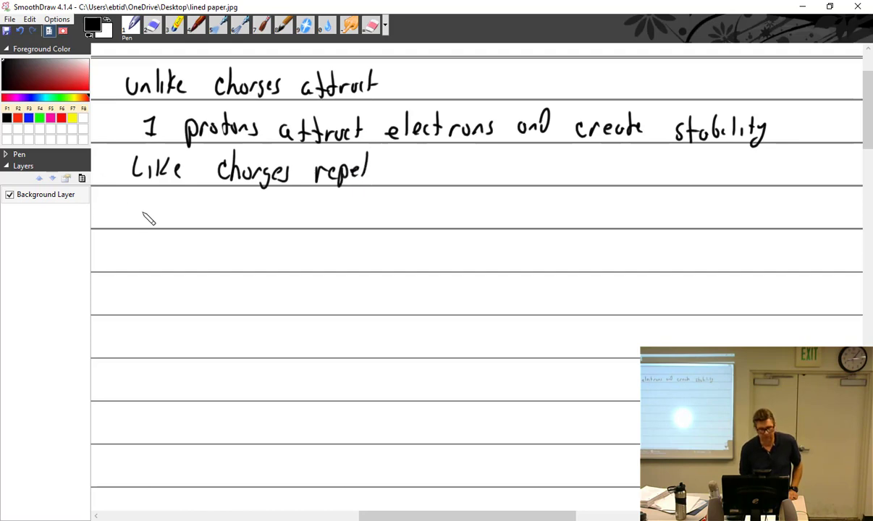
left_click_drag(143, 206, 149, 225)
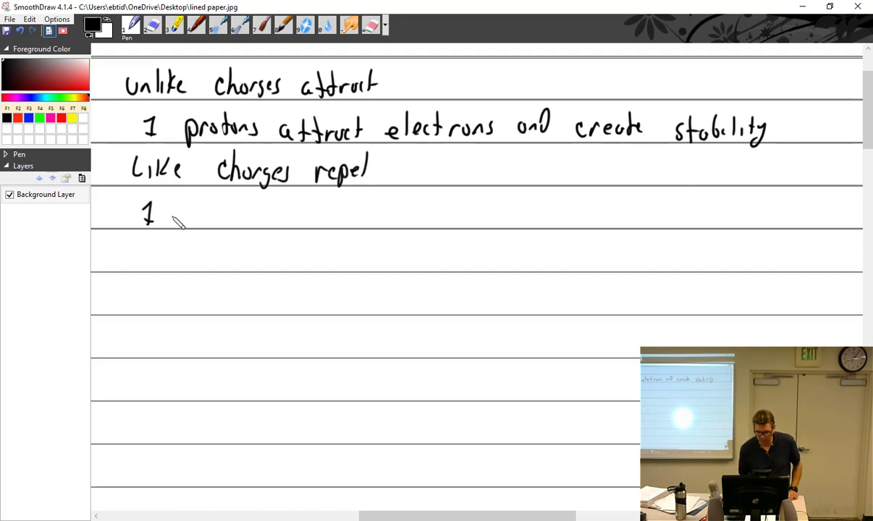
Step: Write 'electrons repel electrons and create current flow' and start the numeral iii below
mouse_move(195, 218)
left_mouse_down()
mouse_move(423, 221)
mouse_move(473, 207)
mouse_move(487, 217)
mouse_move(511, 212)
mouse_move(507, 219)
left_mouse_up()
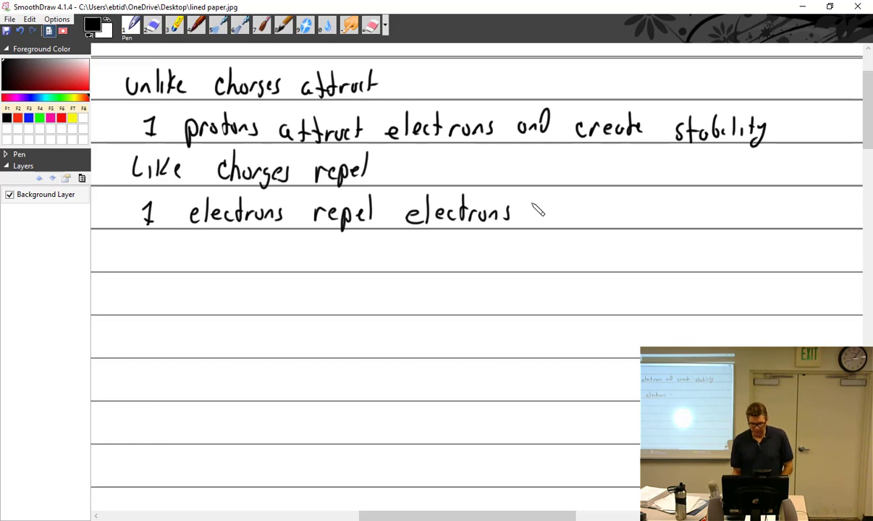
mouse_move(559, 213)
left_mouse_down()
mouse_move(605, 232)
mouse_move(623, 213)
mouse_move(663, 218)
mouse_move(644, 221)
left_mouse_up()
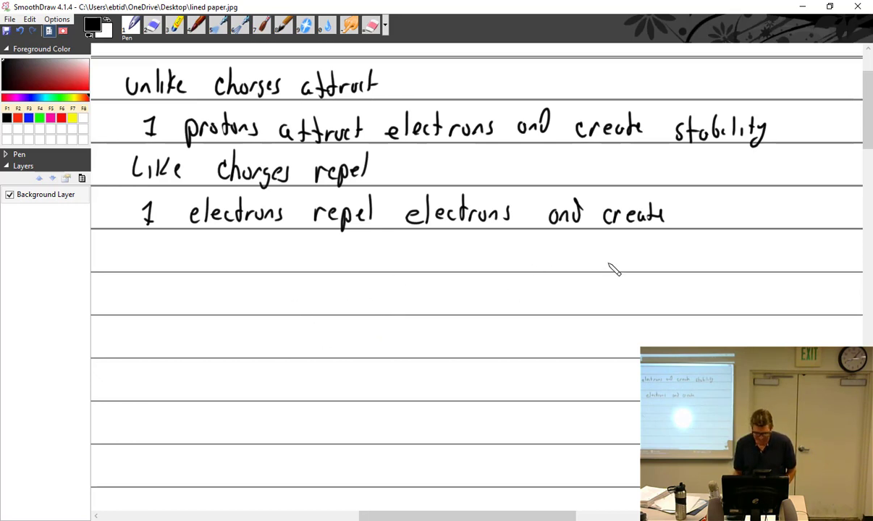
mouse_move(704, 211)
left_mouse_down()
mouse_move(802, 205)
mouse_move(804, 218)
mouse_move(841, 211)
left_mouse_up()
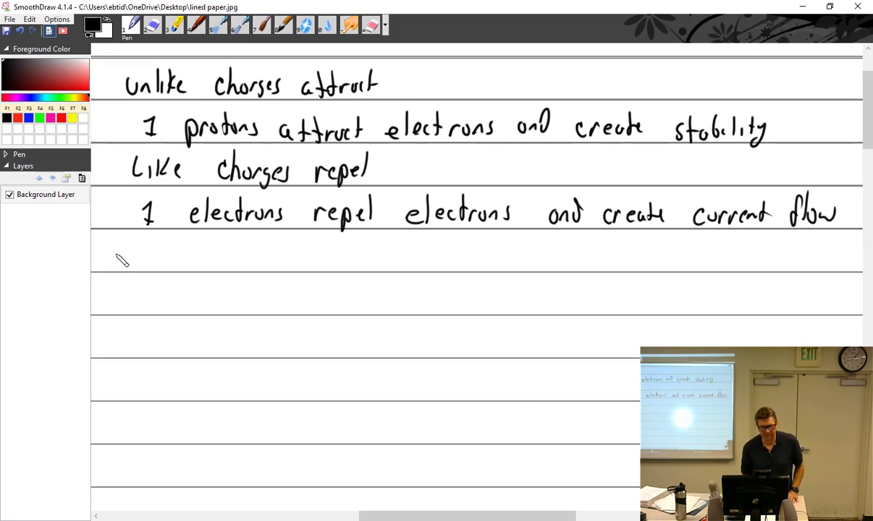
left_click_drag(106, 252, 105, 264)
mouse_move(109, 263)
left_mouse_down()
mouse_move(122, 262)
mouse_move(113, 246)
left_mouse_up()
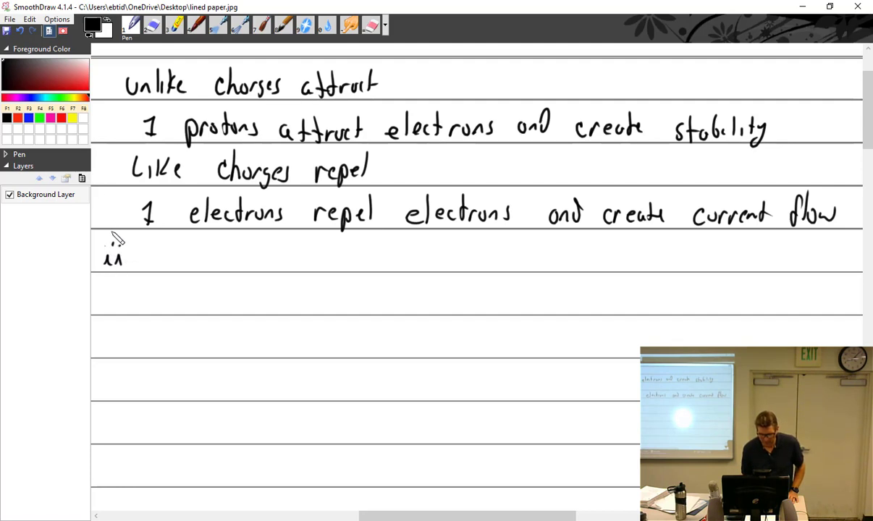
Step: Complete numeral iii and write the first line: 'if 2 electrons the … were placed'
left_click_drag(122, 255, 130, 264)
left_click(124, 244)
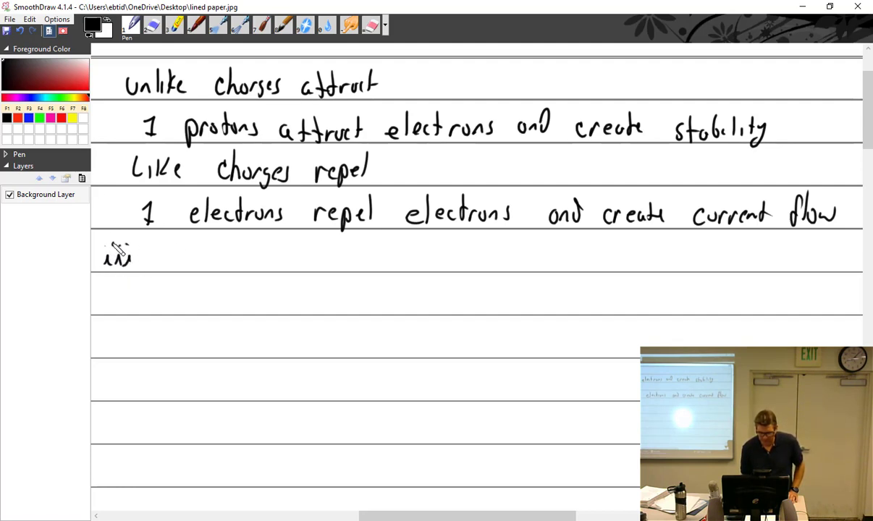
mouse_move(172, 243)
left_mouse_down()
mouse_move(171, 265)
mouse_move(179, 268)
left_mouse_up()
mouse_move(216, 244)
left_mouse_down()
mouse_move(230, 265)
mouse_move(253, 254)
mouse_move(279, 267)
mouse_move(333, 264)
left_mouse_up()
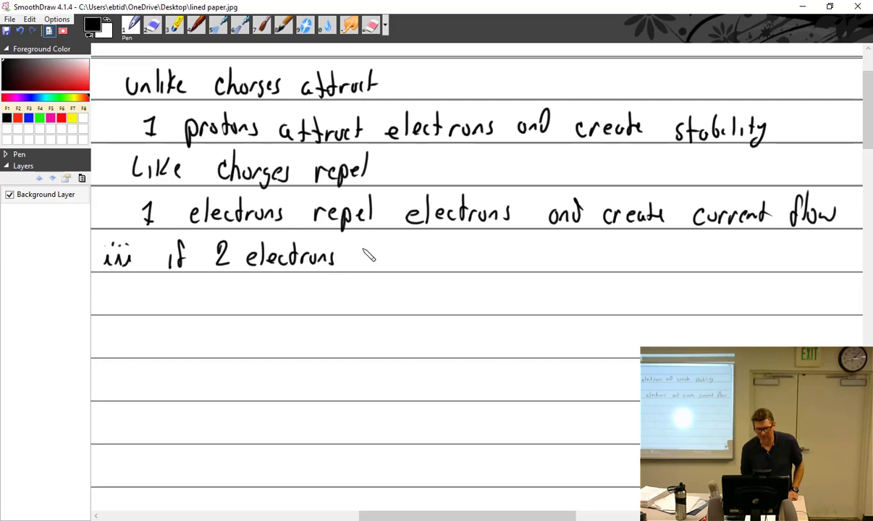
left_click_drag(361, 244, 360, 267)
left_click_drag(357, 254, 381, 267)
mouse_move(382, 259)
left_mouse_down()
mouse_move(423, 262)
mouse_move(500, 252)
mouse_move(551, 268)
mouse_move(589, 266)
left_mouse_up()
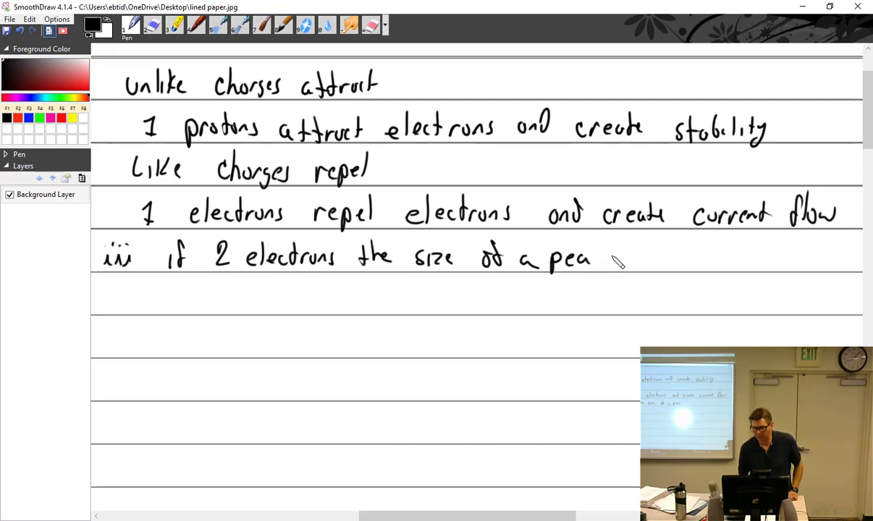
mouse_move(613, 259)
left_mouse_down()
mouse_move(707, 266)
mouse_move(798, 258)
left_mouse_up()
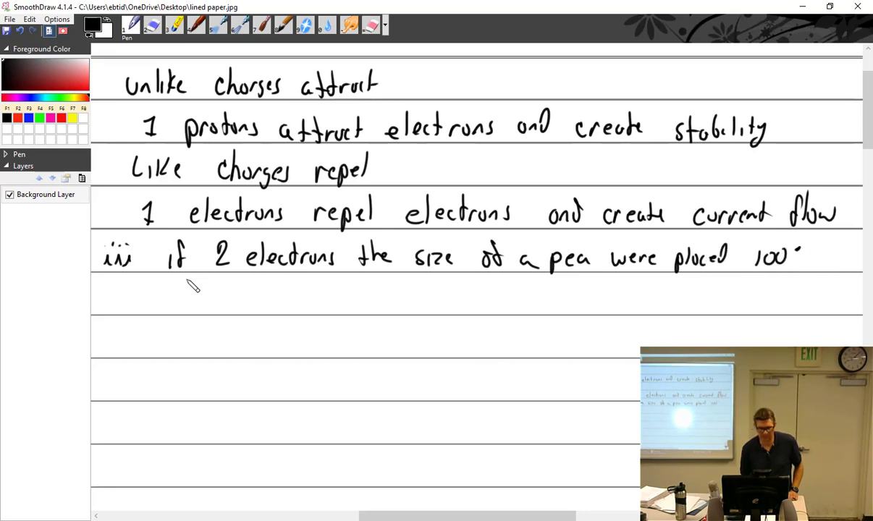
Step: Finish the sentence on pea-sized electrons 100' apart repelling with tons of force; write 'C Direction of current flow'
mouse_move(168, 297)
left_mouse_down()
mouse_move(175, 306)
mouse_move(230, 312)
mouse_move(269, 289)
mouse_move(405, 310)
mouse_move(473, 292)
mouse_move(492, 302)
mouse_move(535, 282)
mouse_move(575, 307)
mouse_move(672, 308)
mouse_move(670, 298)
mouse_move(722, 306)
left_mouse_up()
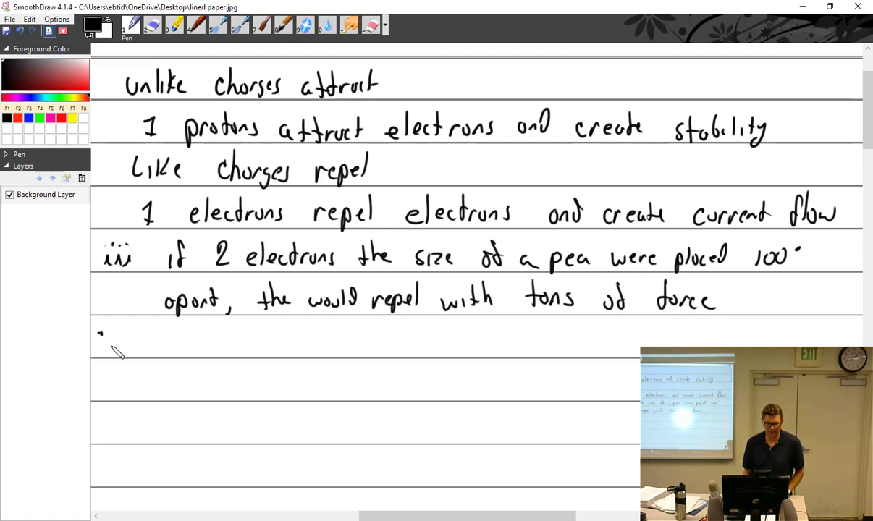
left_click_drag(112, 349, 135, 372)
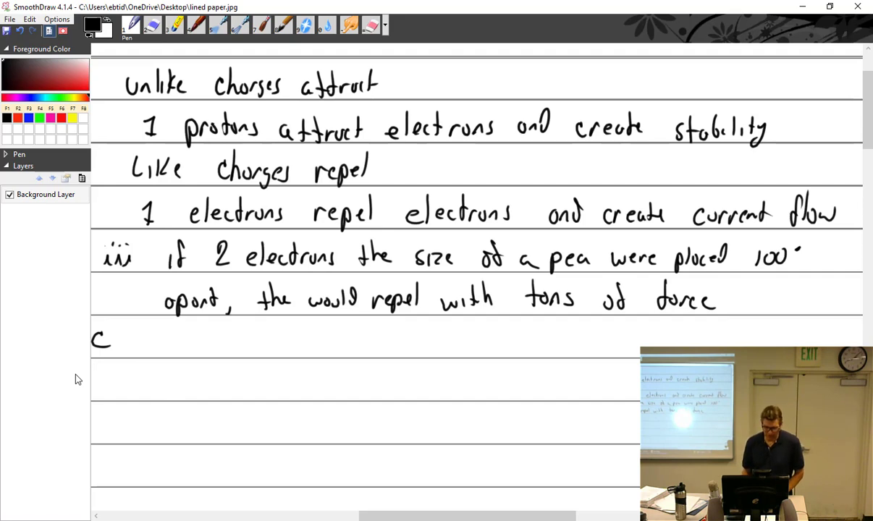
mouse_move(145, 353)
left_mouse_down()
mouse_move(272, 343)
mouse_move(281, 354)
mouse_move(322, 353)
mouse_move(492, 338)
left_mouse_up()
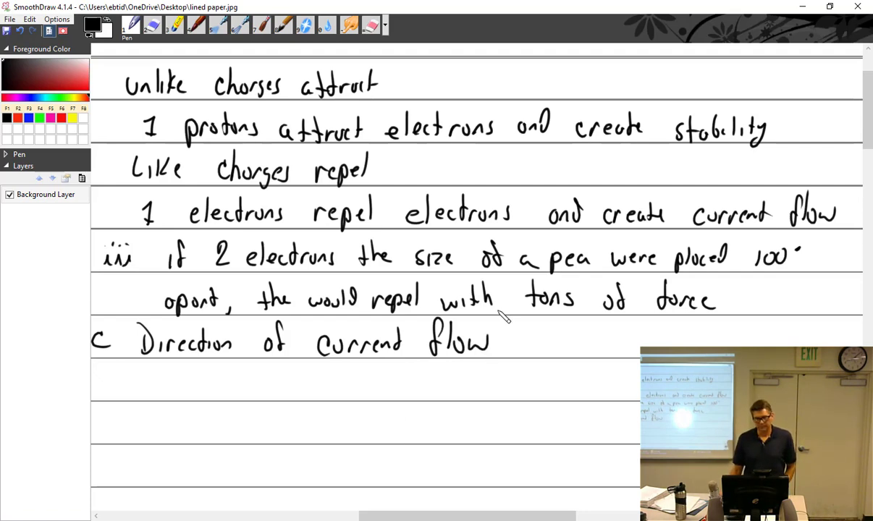
Step: Draw a battery symbol with a lead wire rising from its top plate below the heading
scroll(503, 317, "down", 5)
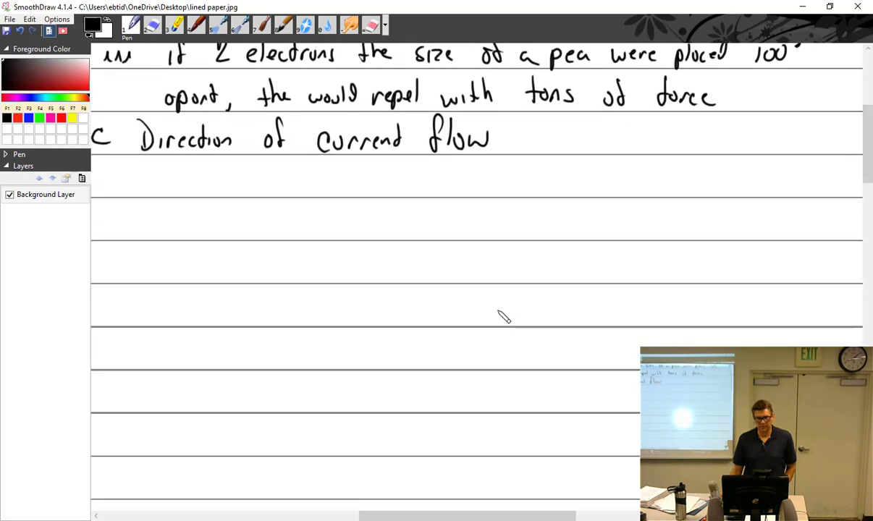
scroll(503, 317, "down", 1)
scroll(503, 317, "down", 1)
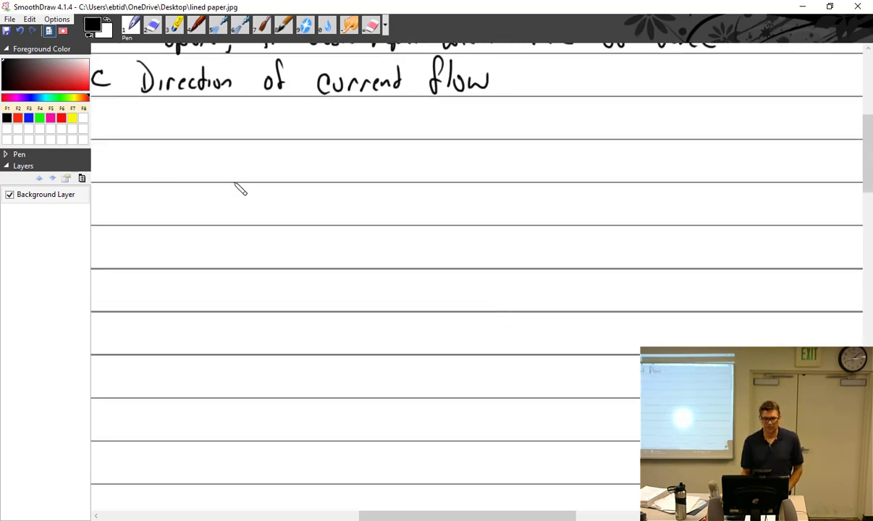
mouse_move(210, 184)
left_mouse_down()
mouse_move(277, 185)
mouse_move(259, 195)
left_mouse_up()
mouse_move(210, 211)
left_mouse_down()
mouse_move(276, 208)
mouse_move(253, 224)
left_mouse_up()
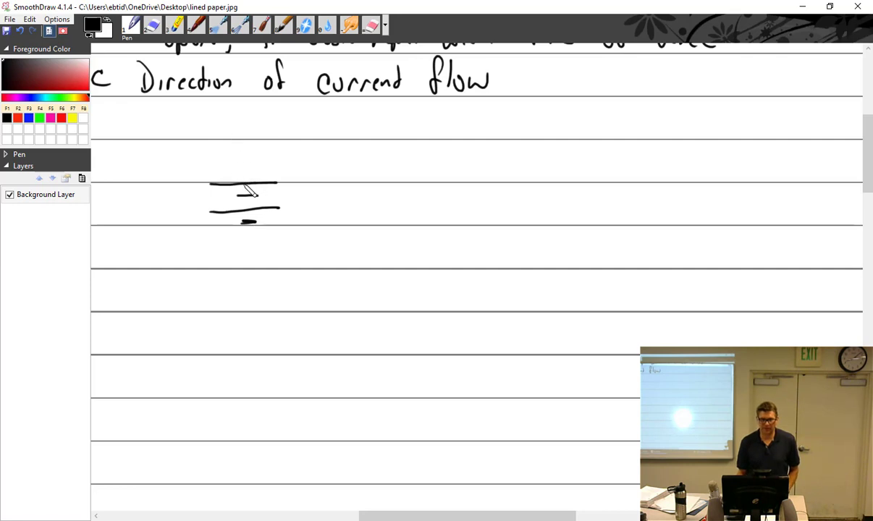
mouse_move(246, 182)
left_mouse_down()
mouse_move(244, 169)
mouse_move(273, 155)
mouse_move(396, 155)
mouse_move(366, 144)
mouse_move(366, 189)
mouse_move(493, 186)
left_mouse_up()
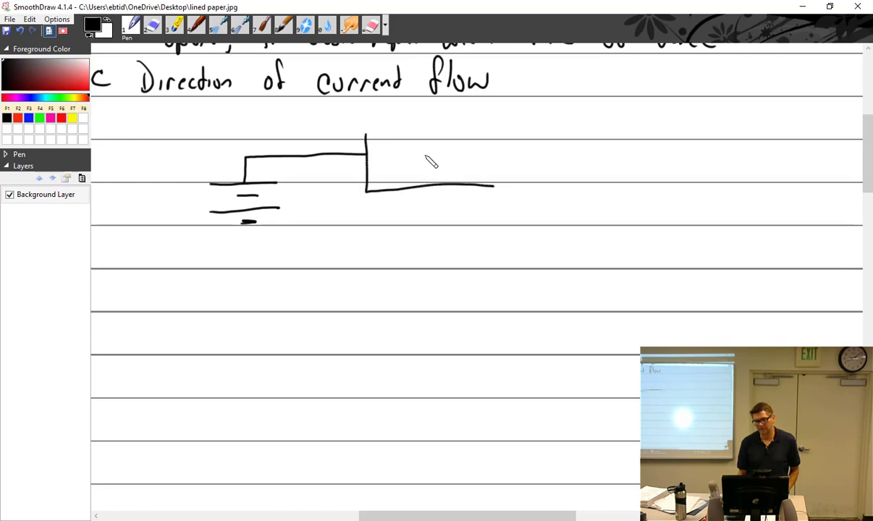
Step: Draw the box's top and bottom sides and place red electron dots inside it
mouse_move(366, 132)
left_mouse_down()
mouse_move(495, 131)
mouse_move(494, 185)
mouse_move(505, 158)
mouse_move(587, 155)
left_mouse_up()
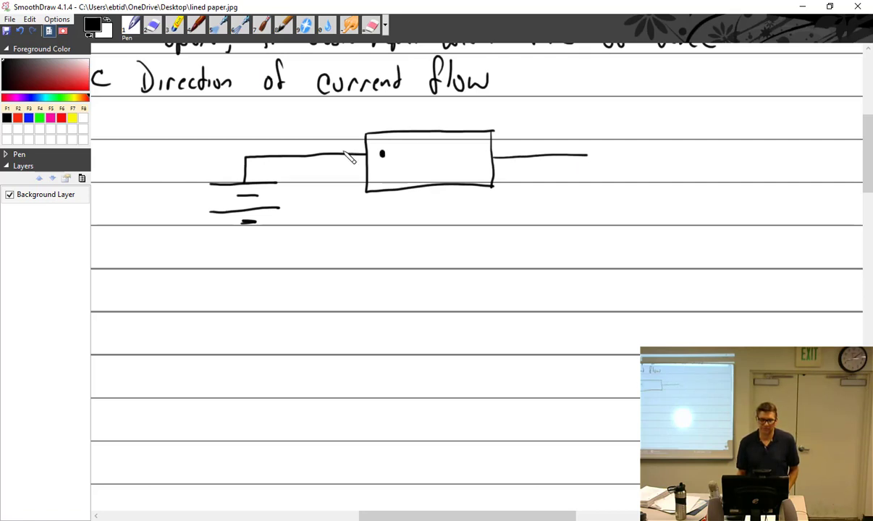
left_click(61, 119)
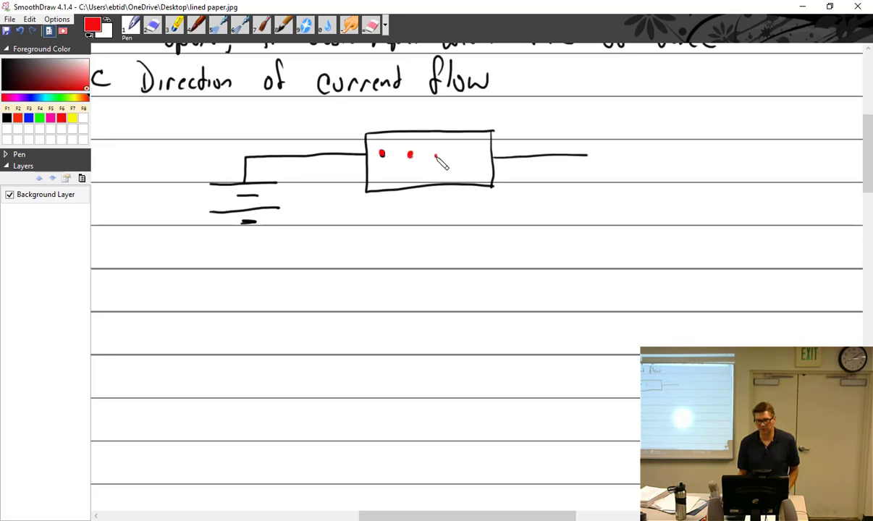
left_click(436, 155)
left_click(473, 155)
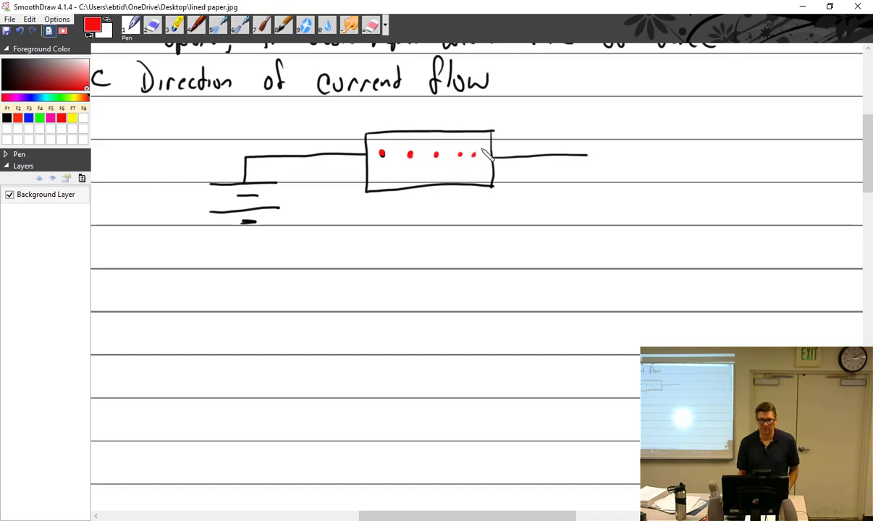
left_click(7, 119)
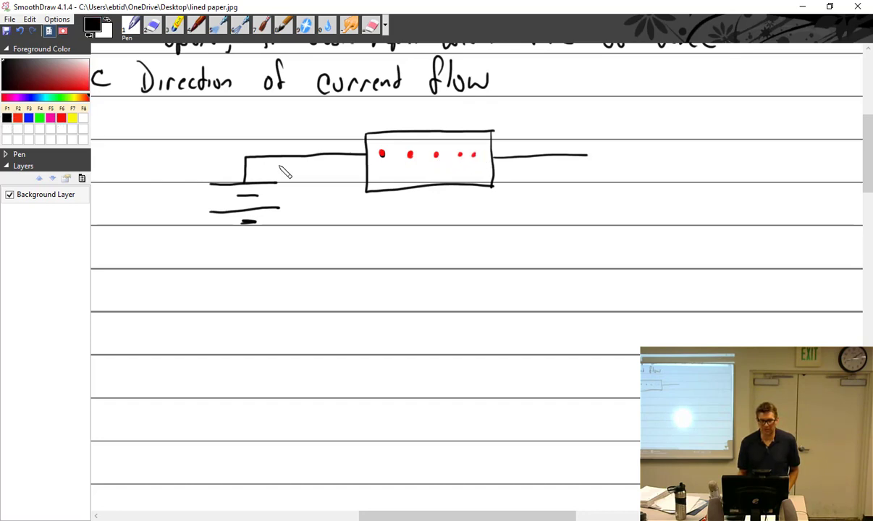
Step: Add black dashes beside the red dots and mark the battery plates + and −
mouse_move(372, 143)
left_mouse_down()
mouse_move(381, 165)
mouse_move(388, 147)
mouse_move(386, 161)
mouse_move(403, 144)
mouse_move(401, 166)
mouse_move(414, 152)
mouse_move(416, 163)
mouse_move(438, 163)
left_mouse_up()
mouse_move(445, 143)
left_mouse_down()
mouse_move(452, 165)
mouse_move(467, 142)
left_mouse_up()
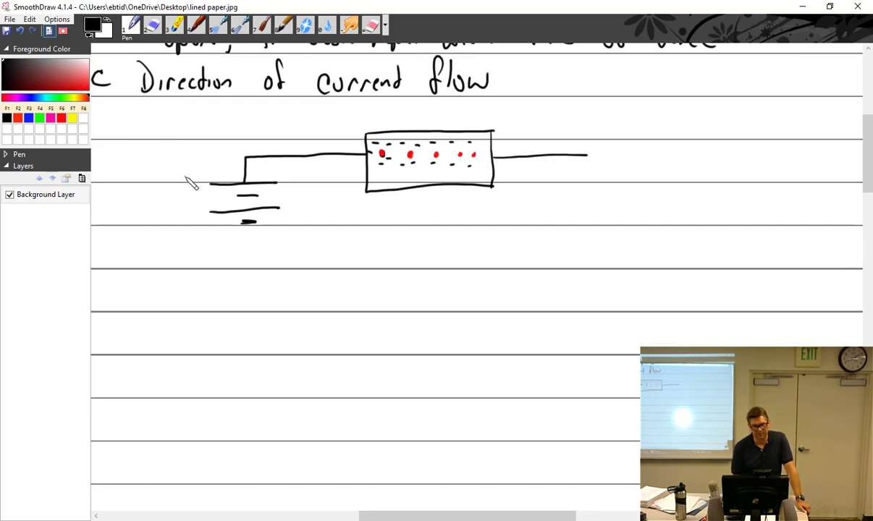
mouse_move(184, 175)
left_mouse_down()
mouse_move(185, 191)
mouse_move(193, 183)
left_mouse_up()
left_click_drag(182, 227, 193, 226)
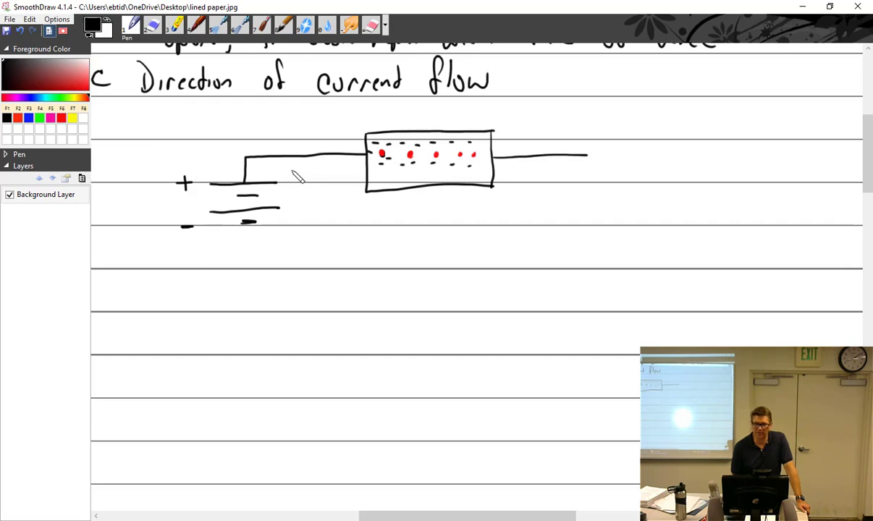
Step: Draw ground symbols under the battery and right wire, joined by a dotted line
mouse_move(246, 224)
left_mouse_down()
mouse_move(239, 251)
mouse_move(259, 251)
mouse_move(249, 260)
left_mouse_up()
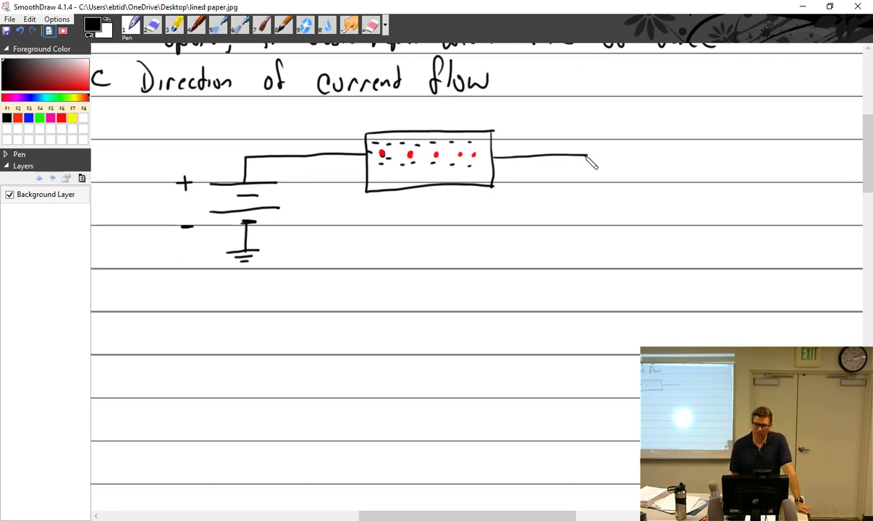
mouse_move(587, 156)
left_mouse_down()
mouse_move(599, 160)
mouse_move(598, 181)
mouse_move(586, 187)
mouse_move(609, 188)
mouse_move(602, 197)
left_mouse_up()
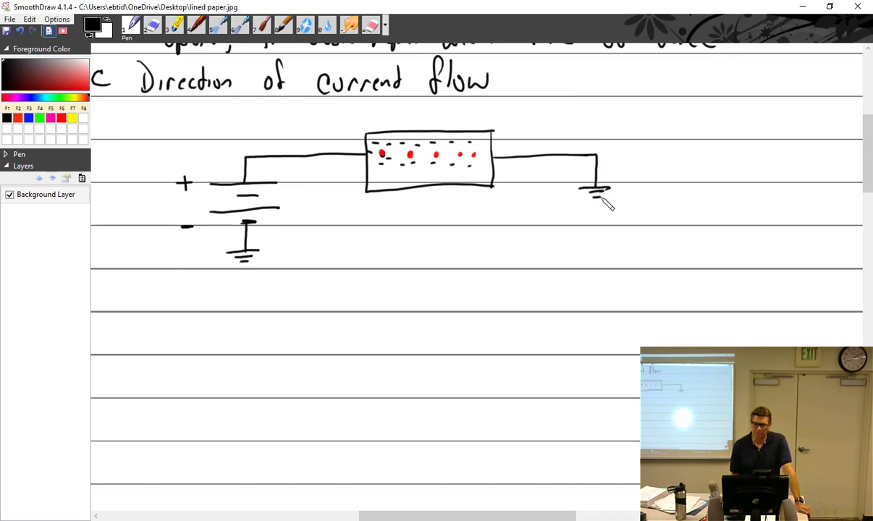
left_click(258, 261)
left_click(270, 257)
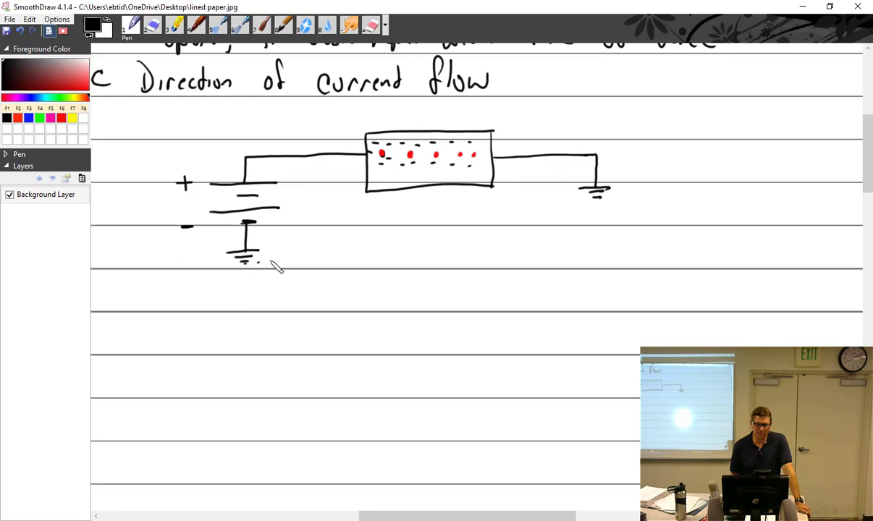
left_click(284, 254)
left_click(300, 251)
left_click(315, 249)
left_click(329, 247)
left_click_drag(342, 244, 579, 197)
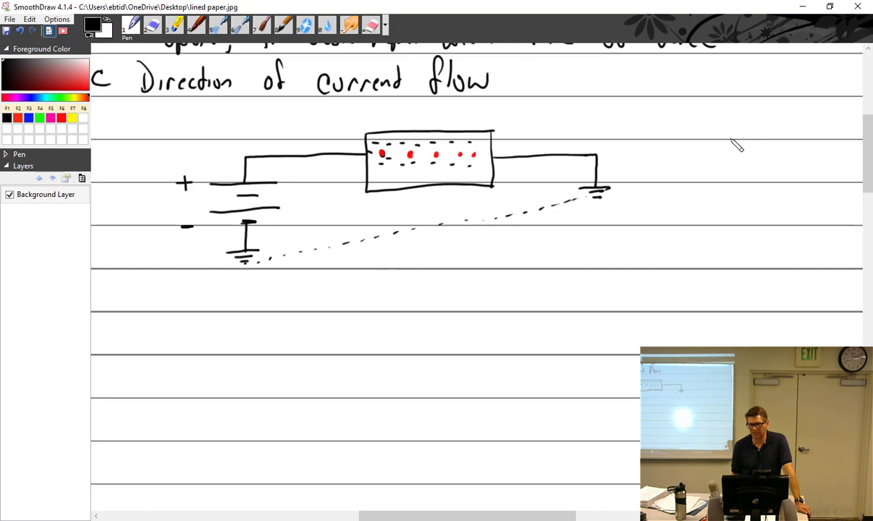
Step: Sketch a second battery right of the circuit, labelled − at the top and + at the bottom
mouse_move(730, 137)
left_mouse_down()
mouse_move(760, 152)
mouse_move(735, 162)
mouse_move(755, 182)
left_mouse_up()
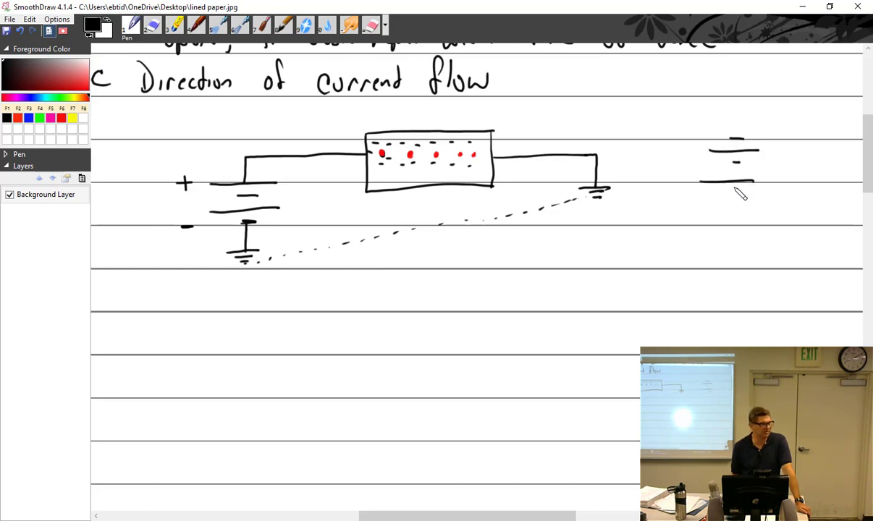
left_click_drag(699, 134, 706, 135)
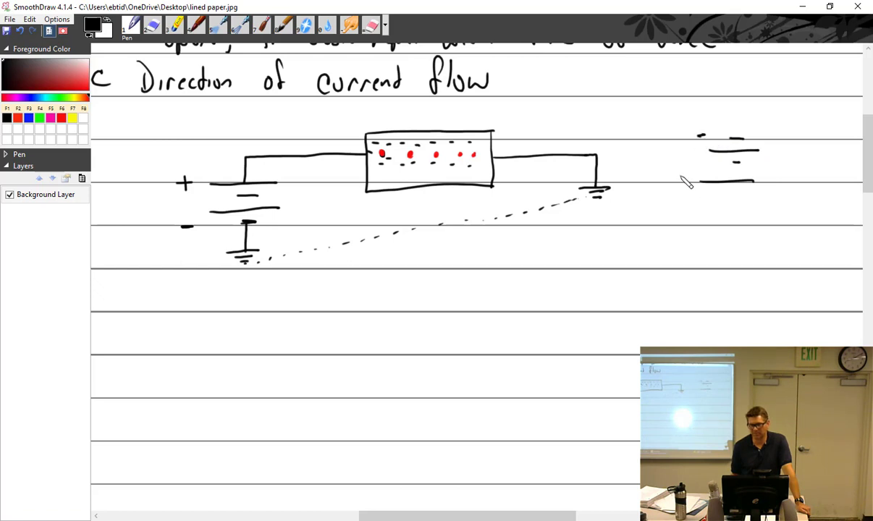
left_click_drag(673, 180, 681, 180)
left_click_drag(677, 176, 677, 184)
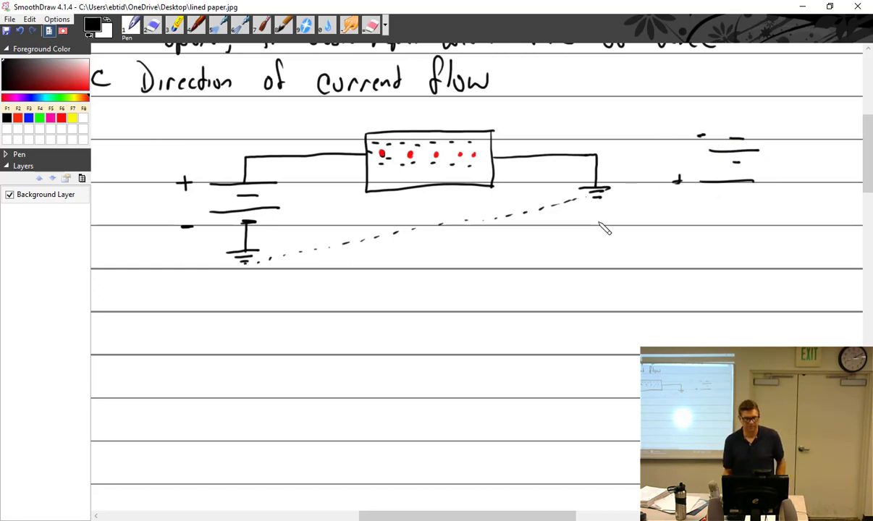
Step: Erase the slanted dotted line with the Hard Eraser and redraw it running down and along the bottom
left_click(154, 27)
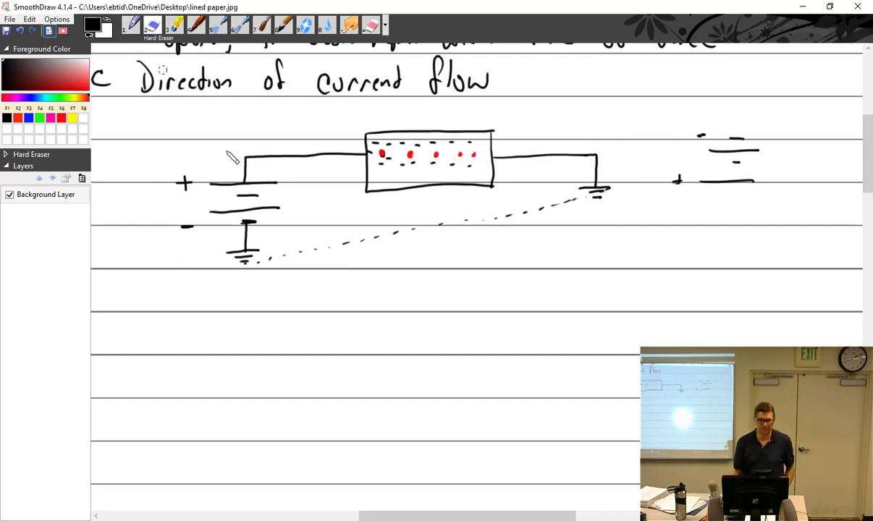
mouse_move(261, 253)
left_mouse_down()
mouse_move(350, 236)
mouse_move(343, 244)
mouse_move(560, 204)
mouse_move(504, 214)
left_mouse_up()
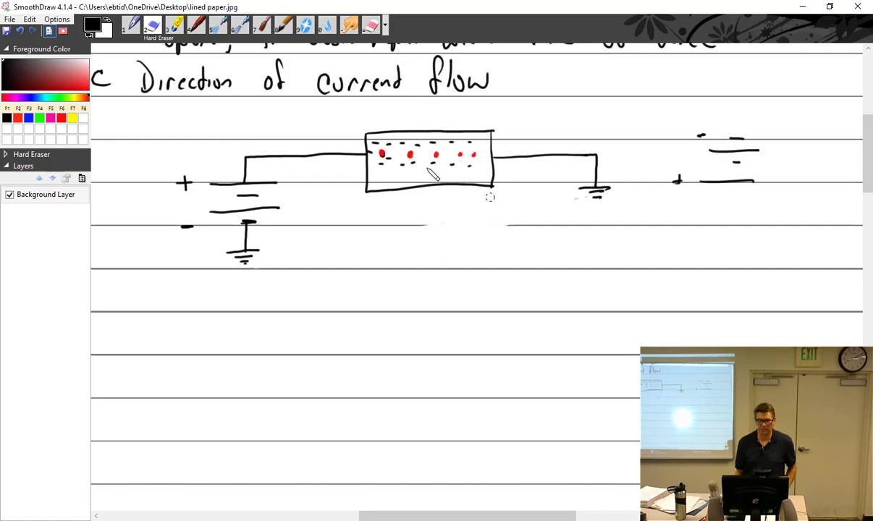
left_click(131, 25)
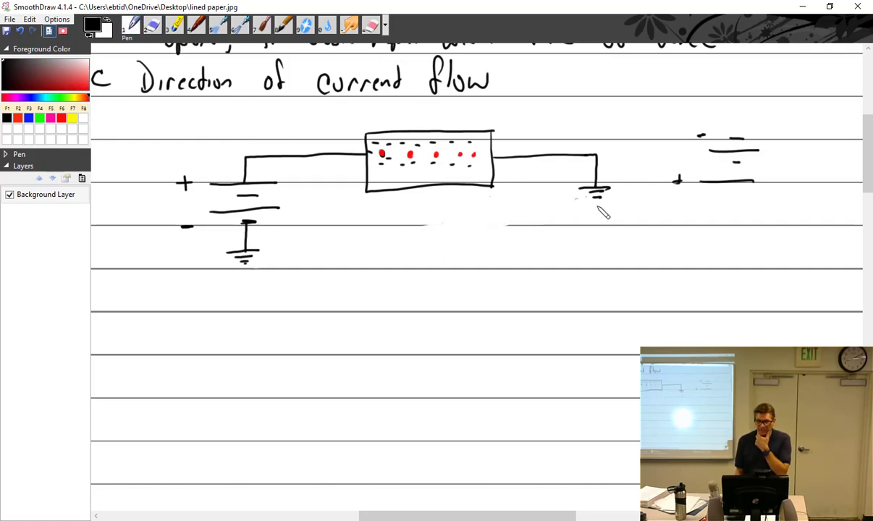
mouse_move(597, 205)
left_mouse_down()
mouse_move(595, 253)
mouse_move(578, 268)
mouse_move(400, 275)
mouse_move(239, 266)
left_mouse_up()
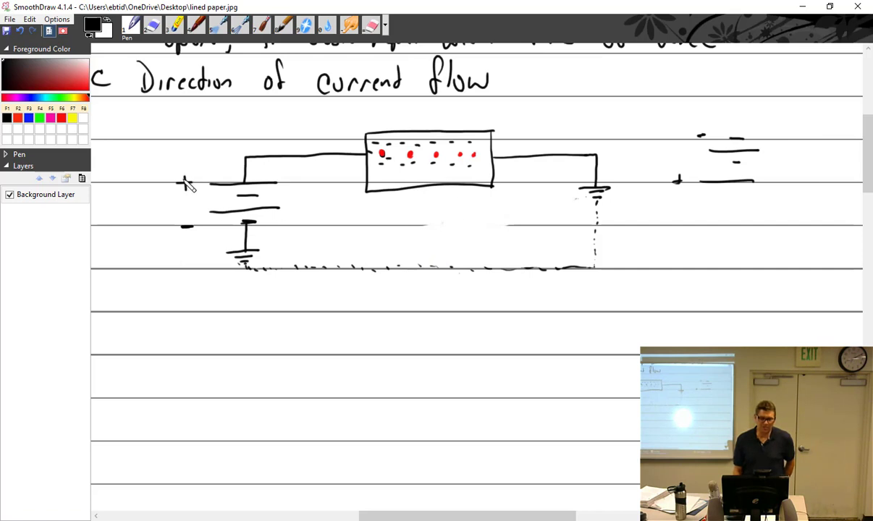
Step: Draw red current-direction arrows along the top and bottom wires, then write a black numeral i below
left_click(62, 120)
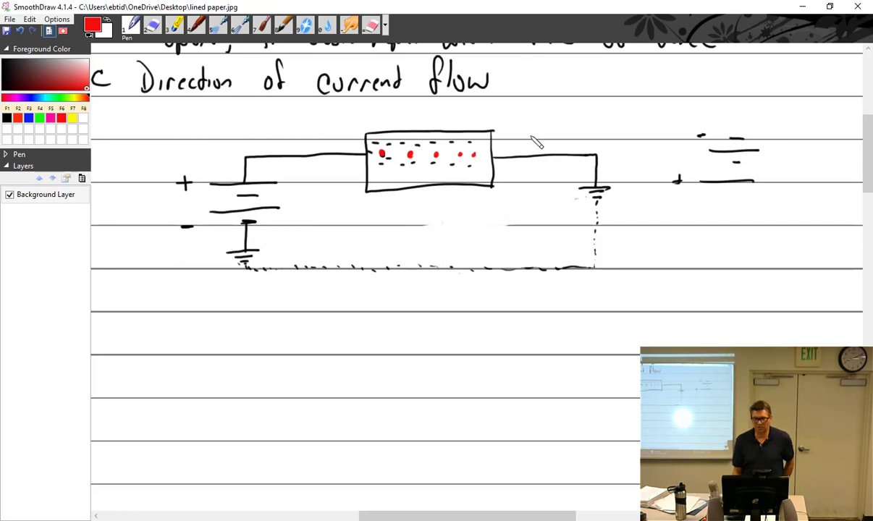
mouse_move(562, 137)
left_mouse_down()
mouse_move(514, 138)
mouse_move(529, 144)
left_mouse_up()
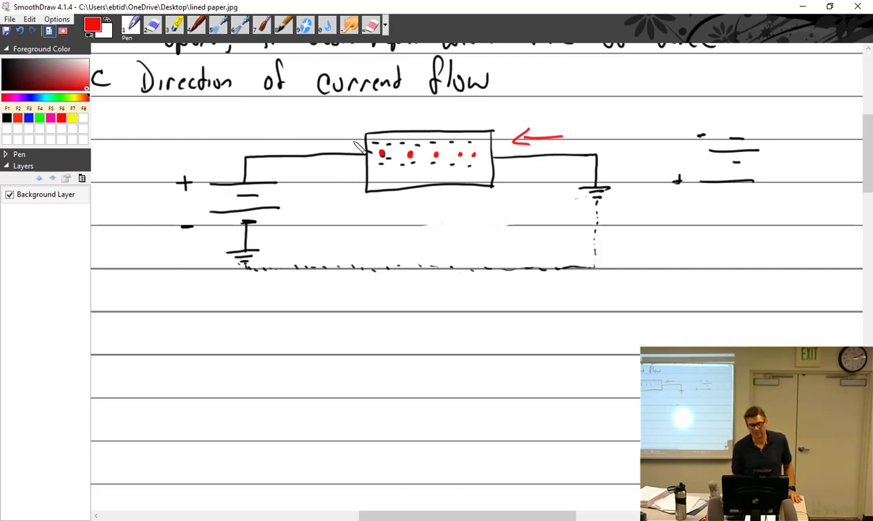
left_click_drag(355, 142, 267, 145)
mouse_move(275, 139)
left_mouse_down()
mouse_move(231, 147)
mouse_move(237, 163)
left_mouse_up()
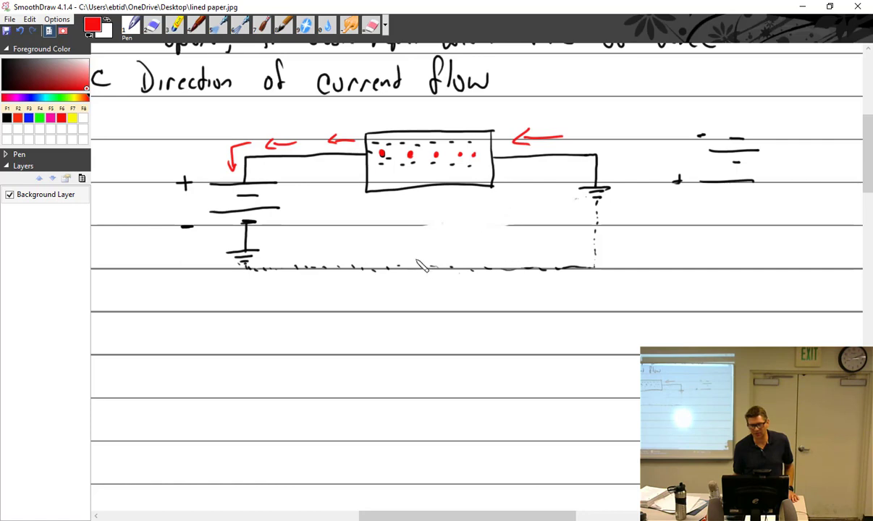
mouse_move(410, 257)
left_mouse_down()
mouse_move(452, 258)
mouse_move(445, 261)
left_mouse_up()
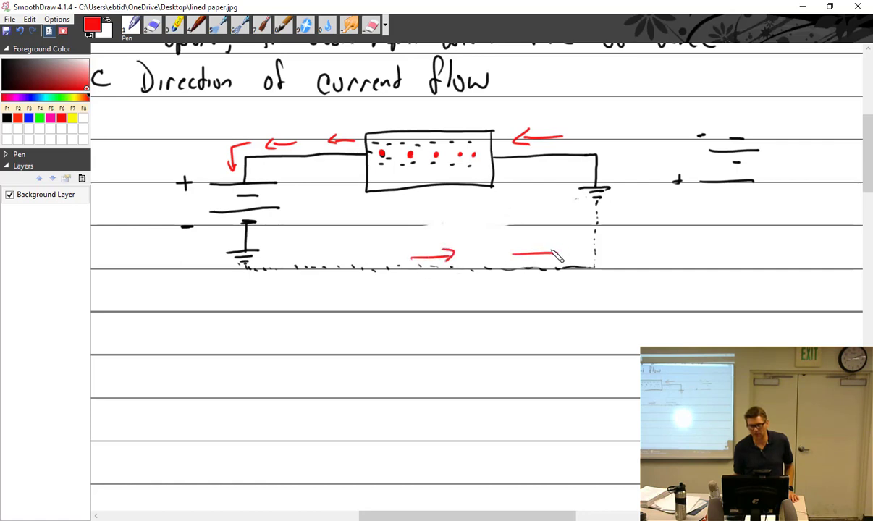
mouse_move(512, 253)
left_mouse_down()
mouse_move(561, 252)
mouse_move(579, 226)
mouse_move(585, 233)
left_mouse_up()
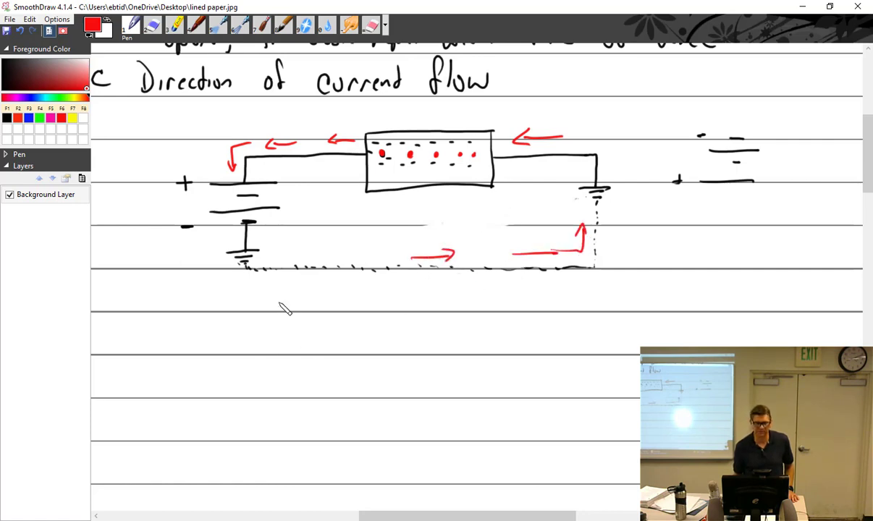
left_click(7, 119)
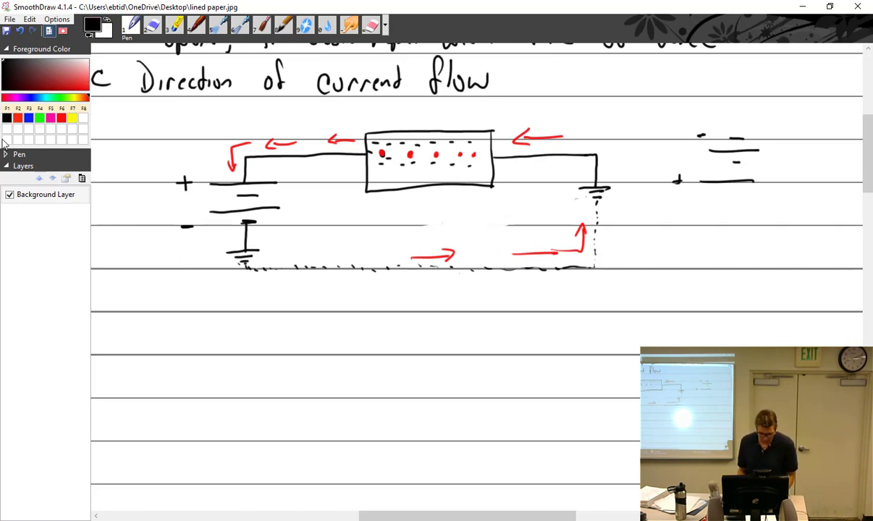
left_click_drag(173, 296, 174, 305)
left_click(174, 287)
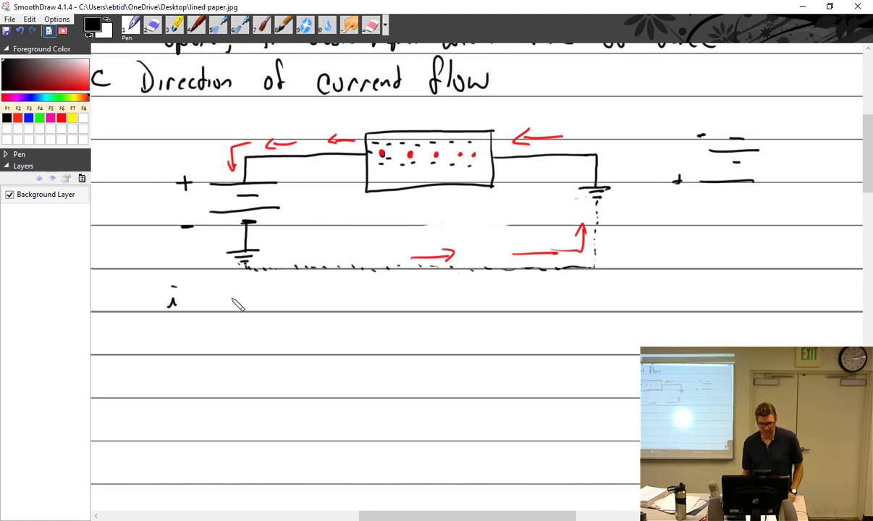
Step: Write point i on electron flow, note 1 on electrons repelling toward a + (electron deficient) charge, and begin note 2 'therefore'
mouse_move(206, 298)
left_mouse_down()
mouse_move(245, 296)
mouse_move(293, 299)
mouse_move(302, 286)
mouse_move(310, 299)
mouse_move(546, 305)
mouse_move(580, 298)
mouse_move(620, 306)
mouse_move(629, 296)
mouse_move(761, 303)
mouse_move(781, 284)
mouse_move(801, 308)
mouse_move(838, 310)
left_mouse_up()
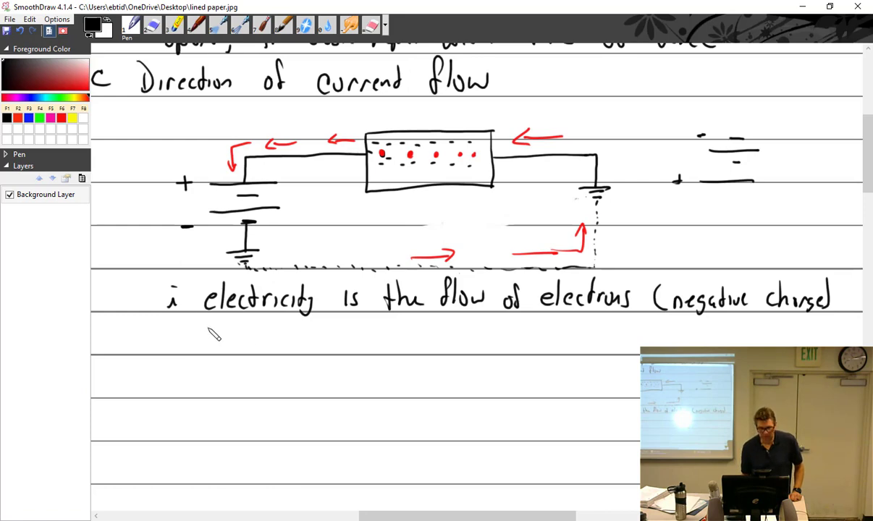
left_click_drag(204, 330, 209, 346)
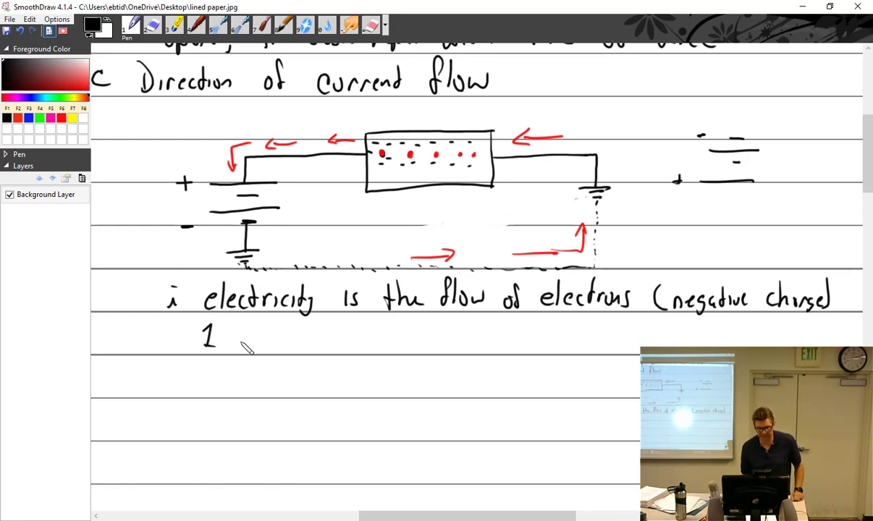
mouse_move(246, 340)
left_mouse_down()
mouse_move(258, 331)
mouse_move(327, 350)
mouse_move(535, 343)
mouse_move(537, 353)
mouse_move(551, 334)
left_mouse_up()
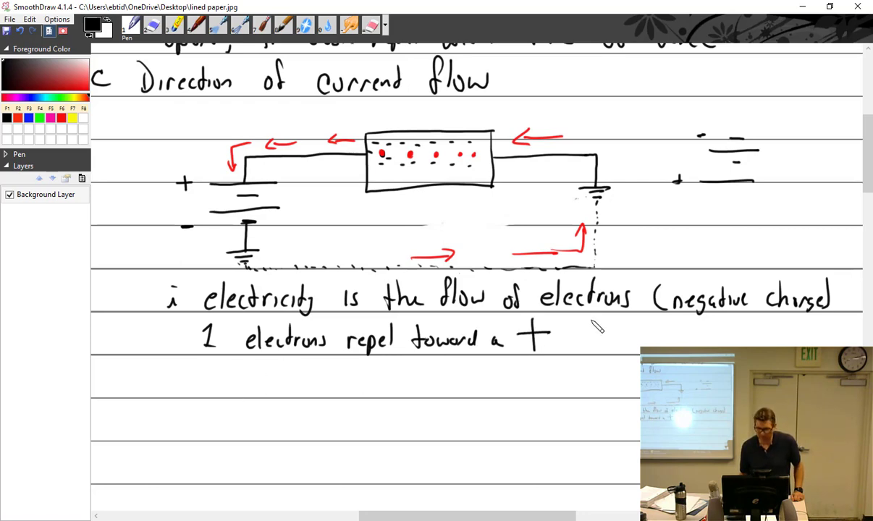
mouse_move(583, 340)
left_mouse_down()
mouse_move(773, 340)
mouse_move(779, 348)
left_mouse_up()
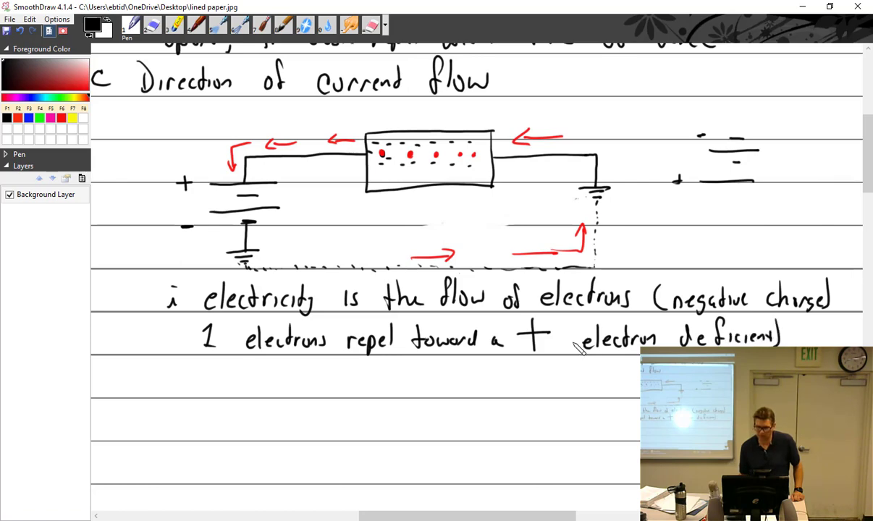
left_click_drag(582, 324, 578, 354)
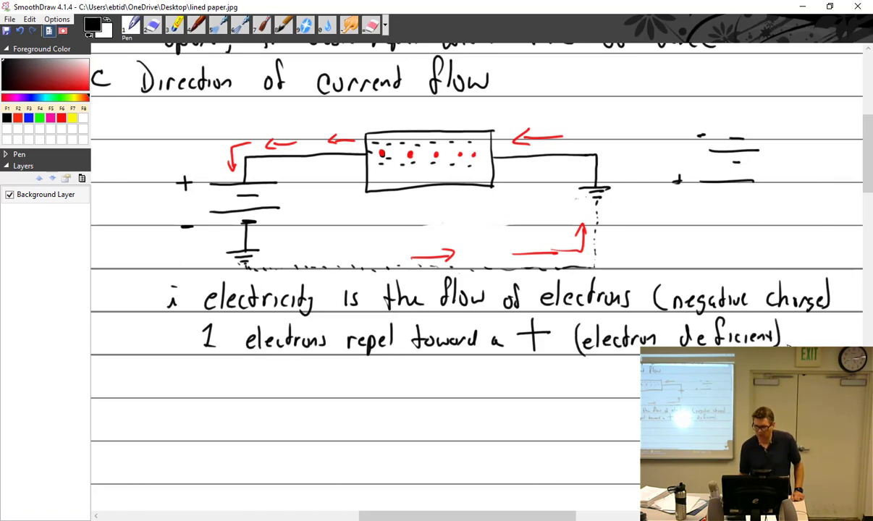
left_click_drag(801, 330, 799, 346)
mouse_move(806, 321)
left_mouse_down()
mouse_move(816, 345)
mouse_move(845, 342)
left_mouse_up()
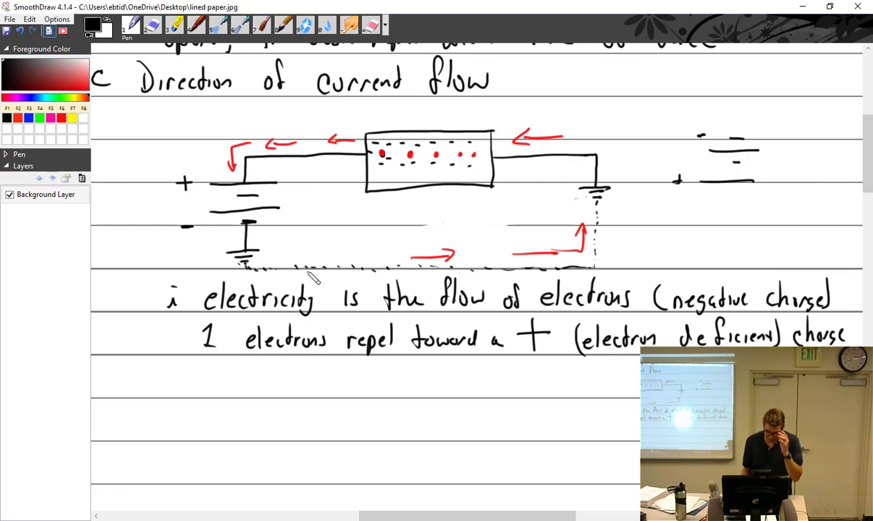
mouse_move(193, 378)
left_mouse_down()
mouse_move(273, 385)
mouse_move(294, 378)
mouse_move(366, 395)
mouse_move(399, 367)
mouse_move(406, 384)
mouse_move(431, 383)
mouse_move(441, 372)
mouse_move(447, 384)
mouse_move(486, 385)
mouse_move(504, 369)
mouse_move(520, 387)
mouse_move(535, 383)
mouse_move(533, 393)
mouse_move(581, 372)
mouse_move(582, 396)
mouse_move(617, 391)
left_mouse_up()
Step: Finish note 2 with 'Negative to Positive' and the label '- electron flow theory' below it
scroll(621, 391, "down", 3)
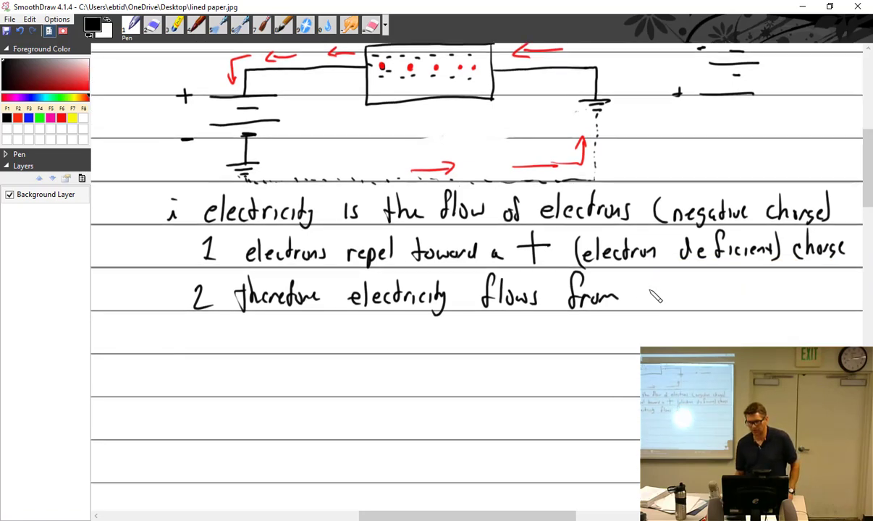
mouse_move(646, 306)
left_mouse_down()
mouse_move(679, 293)
mouse_move(670, 309)
mouse_move(688, 304)
mouse_move(697, 282)
mouse_move(708, 297)
mouse_move(740, 296)
mouse_move(746, 285)
mouse_move(744, 301)
mouse_move(785, 279)
mouse_move(789, 294)
mouse_move(808, 295)
mouse_move(819, 284)
mouse_move(842, 297)
left_mouse_up()
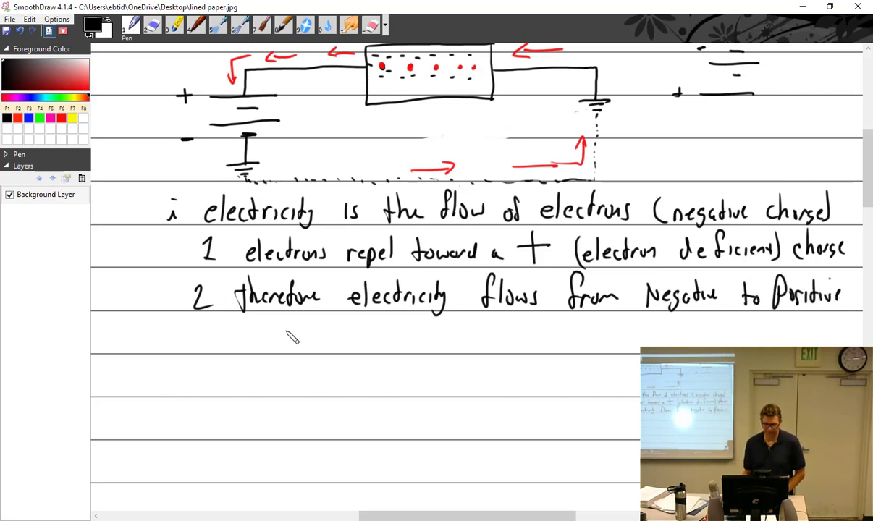
mouse_move(250, 336)
left_mouse_down()
mouse_move(277, 320)
mouse_move(278, 348)
mouse_move(293, 327)
mouse_move(317, 350)
mouse_move(323, 329)
mouse_move(335, 342)
mouse_move(380, 348)
mouse_move(397, 328)
mouse_move(421, 346)
mouse_move(447, 349)
mouse_move(466, 338)
mouse_move(507, 351)
left_mouse_up()
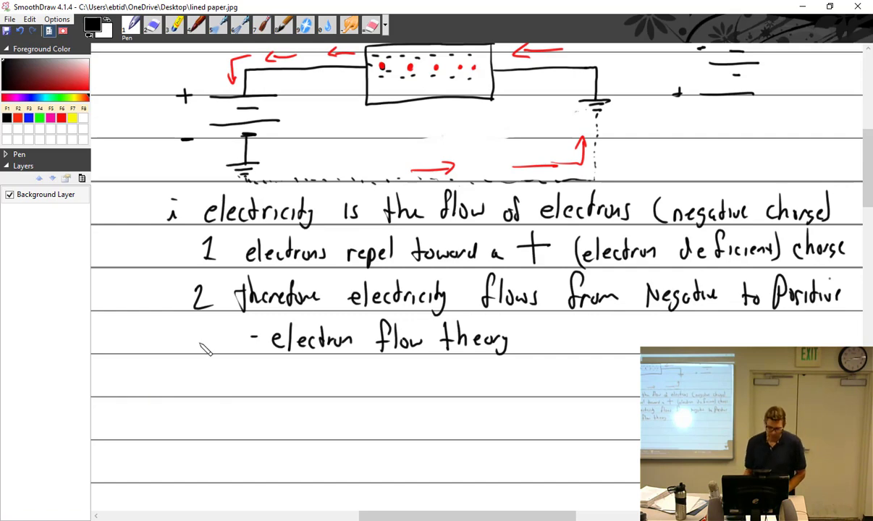
Step: Write point 'ii Conventional flow theory is Positive' on the next line
mouse_move(166, 385)
left_mouse_down()
mouse_move(187, 384)
mouse_move(175, 375)
left_mouse_up()
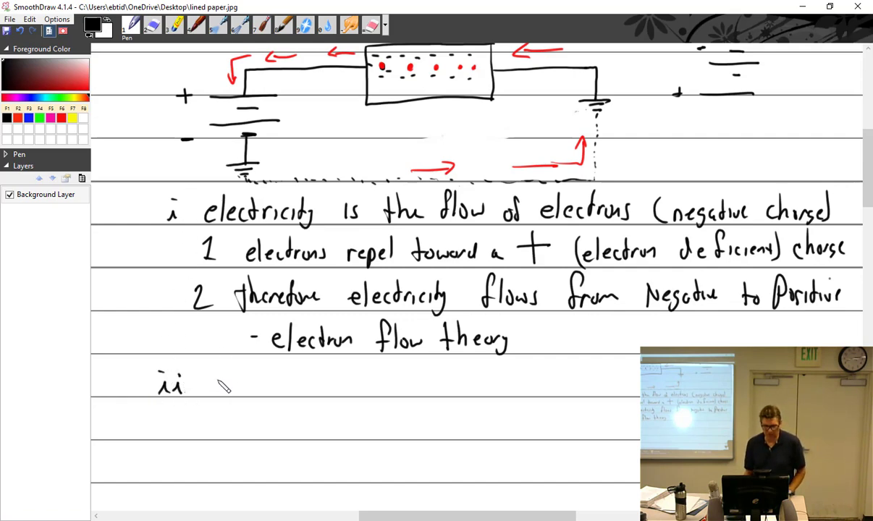
mouse_move(228, 371)
left_mouse_down()
mouse_move(279, 393)
mouse_move(286, 375)
mouse_move(298, 395)
mouse_move(336, 384)
mouse_move(366, 383)
mouse_move(375, 392)
mouse_move(382, 382)
mouse_move(396, 392)
mouse_move(393, 385)
mouse_move(421, 387)
mouse_move(432, 366)
mouse_move(440, 392)
mouse_move(508, 390)
left_mouse_up()
mouse_move(516, 381)
left_mouse_down()
mouse_move(548, 395)
mouse_move(563, 378)
mouse_move(588, 389)
mouse_move(600, 367)
mouse_move(612, 386)
mouse_move(624, 384)
left_mouse_up()
Step: Handwrite 'to negative' after 'Positive' on the ii line
scroll(637, 370, "down", 3)
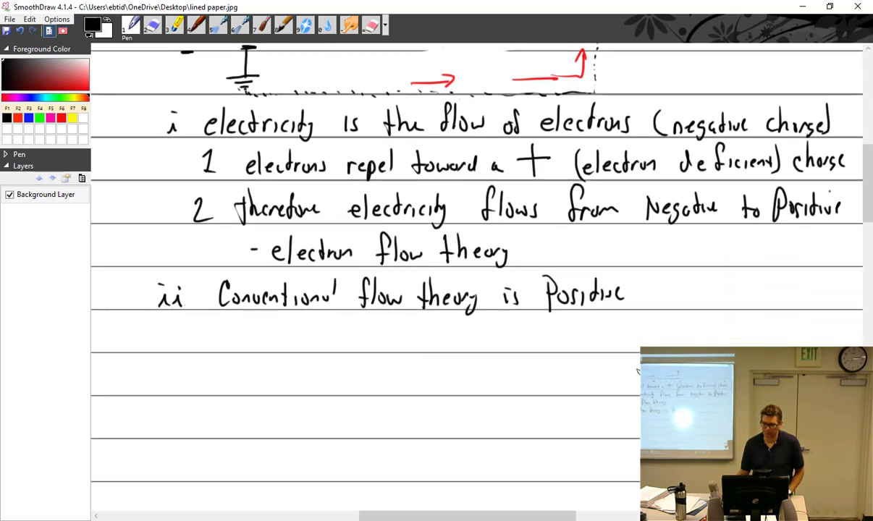
left_click_drag(657, 284, 657, 303)
mouse_move(650, 292)
left_mouse_down()
mouse_move(742, 291)
mouse_move(745, 302)
mouse_move(753, 286)
mouse_move(761, 302)
mouse_move(785, 288)
left_mouse_up()
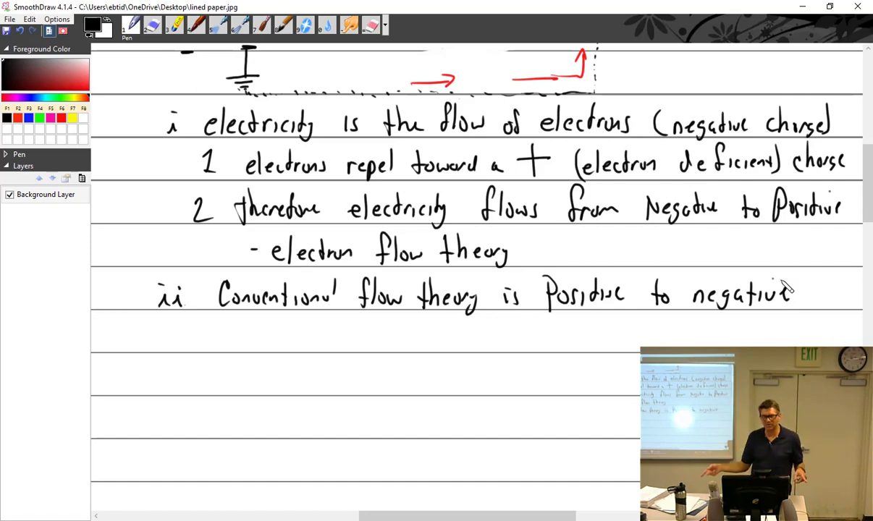
Step: Scroll up to review the circuit diagram, then back down to the blank lines below point ii
scroll(742, 269, "up", 5)
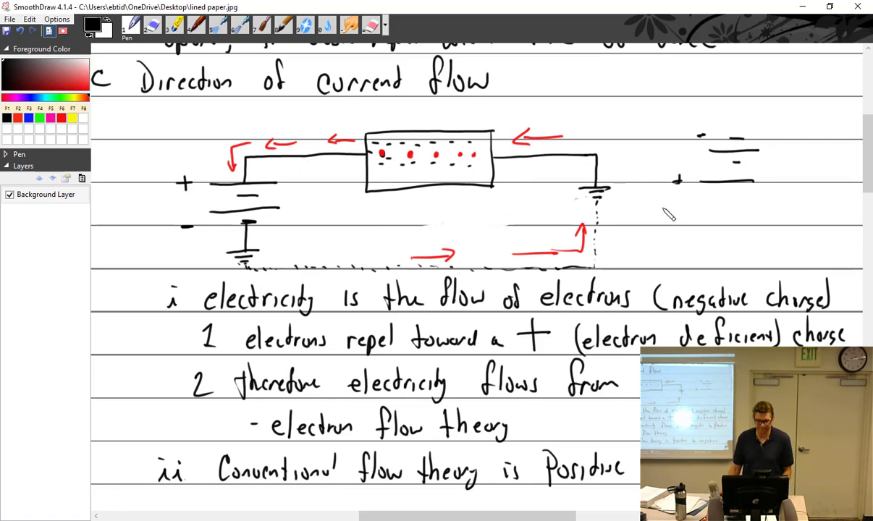
scroll(556, 342, "down", 10)
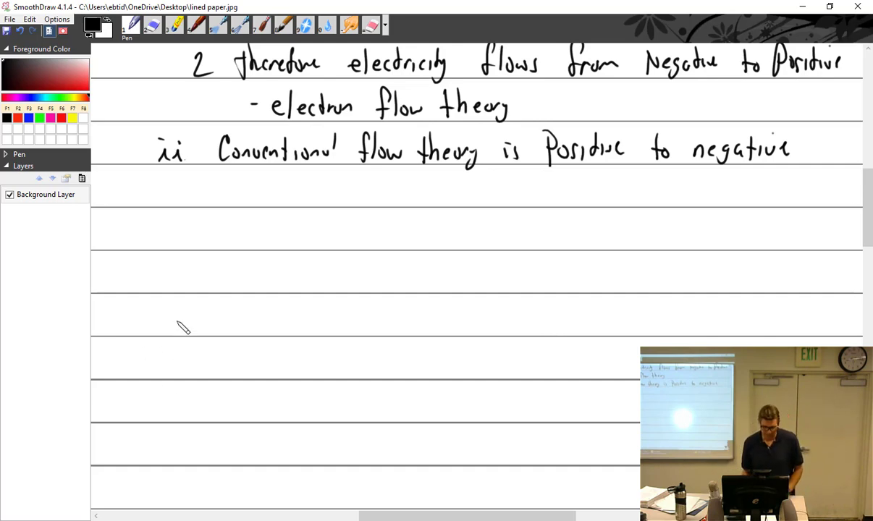
Step: Handwrite the heading 'd 3 types of electrical properties' on the first empty line
left_click_drag(119, 193, 130, 197)
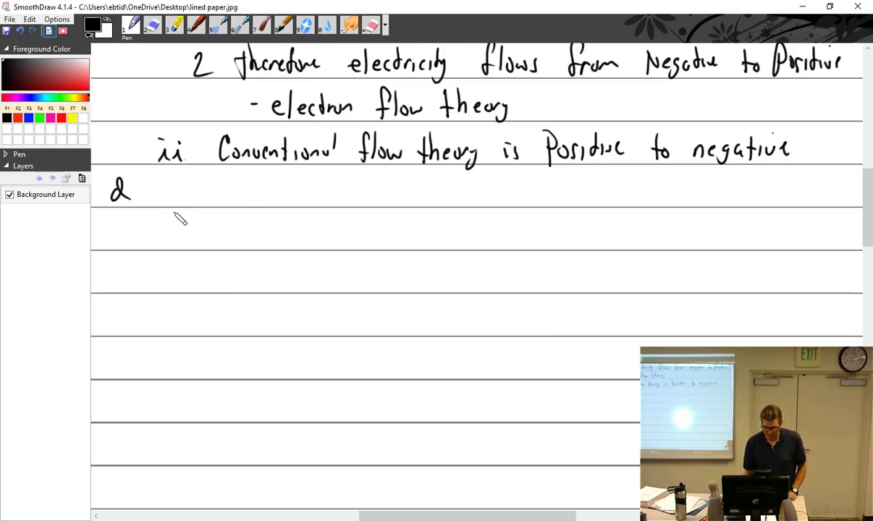
mouse_move(152, 179)
left_mouse_down()
mouse_move(165, 190)
mouse_move(154, 203)
left_mouse_up()
mouse_move(194, 182)
left_mouse_down()
mouse_move(233, 205)
mouse_move(266, 195)
mouse_move(269, 204)
left_mouse_up()
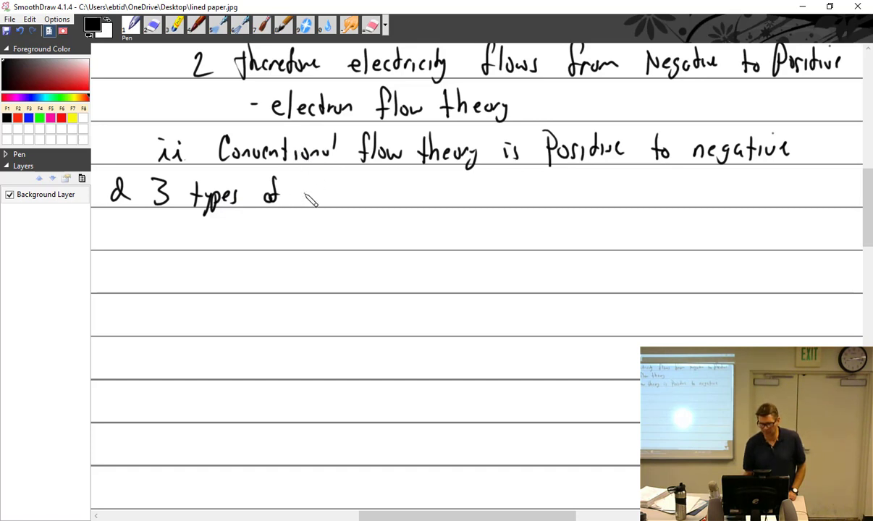
left_click_drag(312, 193, 310, 200)
mouse_move(318, 179)
left_mouse_down()
mouse_move(321, 201)
mouse_move(343, 201)
left_mouse_up()
left_click_drag(350, 181, 353, 201)
mouse_move(346, 190)
left_mouse_down()
mouse_move(376, 201)
mouse_move(397, 179)
mouse_move(425, 204)
mouse_move(421, 192)
mouse_move(464, 202)
mouse_move(491, 187)
mouse_move(492, 201)
mouse_move(511, 190)
left_mouse_up()
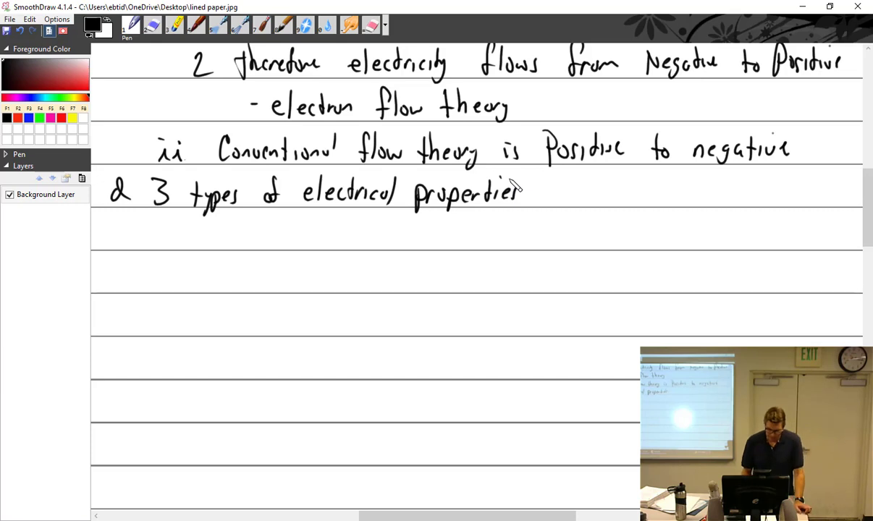
Step: Write 'i Conductor' as the first property under heading d
left_click(168, 243)
left_click_drag(172, 232, 174, 244)
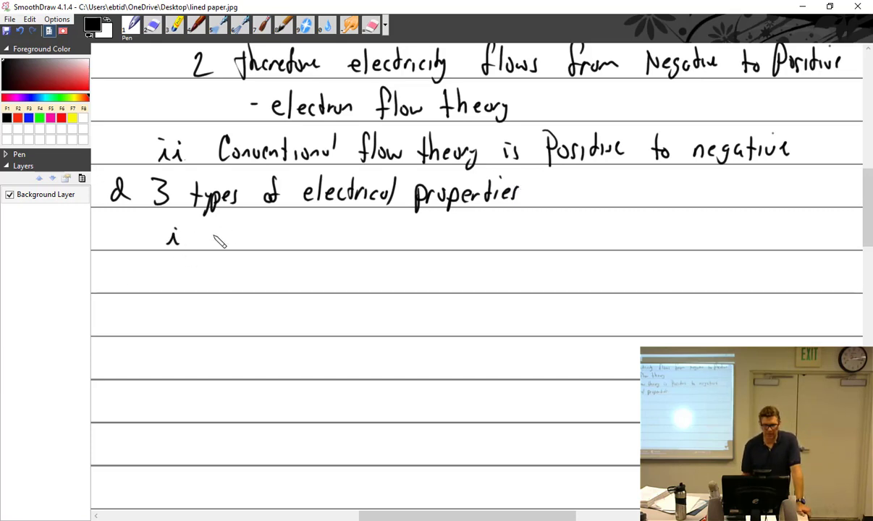
mouse_move(214, 224)
left_mouse_down()
mouse_move(215, 245)
mouse_move(230, 238)
mouse_move(249, 249)
mouse_move(320, 238)
left_mouse_up()
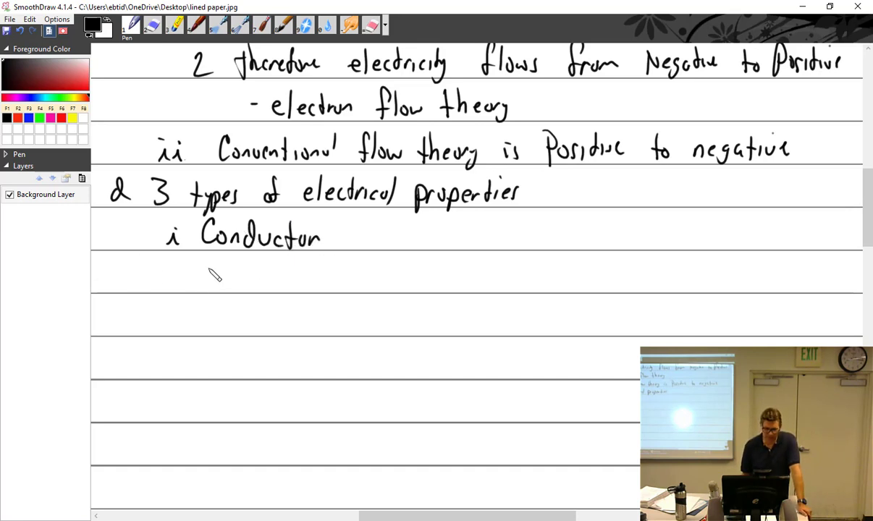
Step: Write '1 has less than ½ of allowable valence electrons', then numeral 2 below
mouse_move(205, 269)
left_mouse_down()
mouse_move(326, 278)
mouse_move(327, 287)
mouse_move(369, 264)
mouse_move(373, 279)
mouse_move(396, 281)
mouse_move(427, 264)
mouse_move(423, 290)
mouse_move(508, 287)
mouse_move(522, 266)
mouse_move(540, 286)
mouse_move(568, 269)
mouse_move(571, 282)
mouse_move(579, 266)
mouse_move(582, 281)
mouse_move(613, 286)
mouse_move(624, 276)
mouse_move(636, 286)
mouse_move(649, 278)
mouse_move(720, 290)
mouse_move(789, 277)
left_mouse_up()
left_click(600, 277)
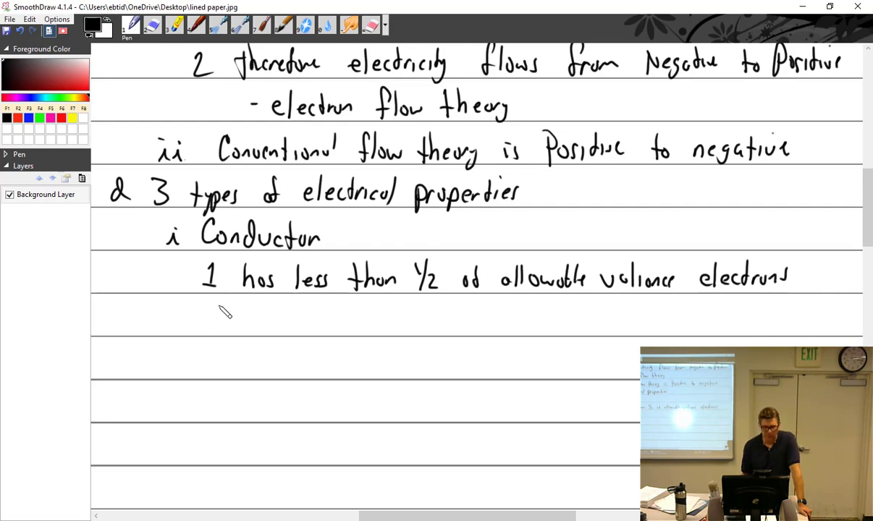
mouse_move(203, 310)
left_mouse_down()
mouse_move(205, 329)
mouse_move(216, 329)
left_mouse_up()
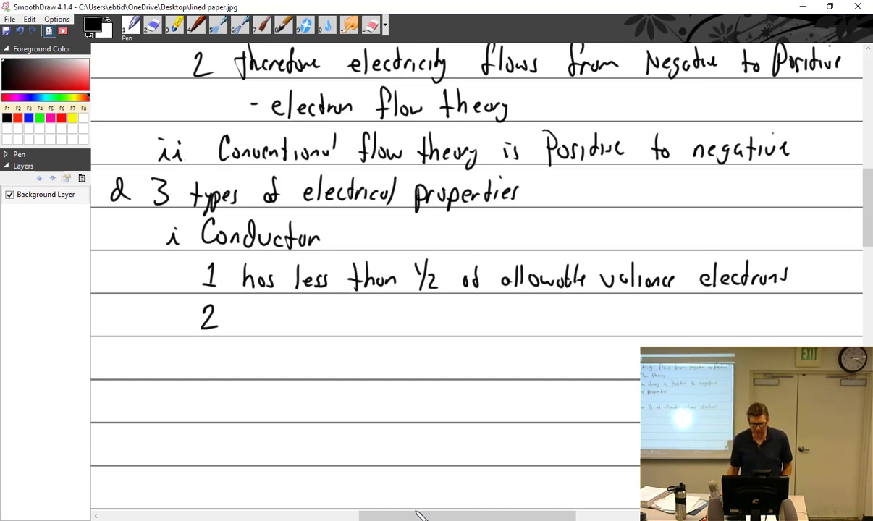
scroll(467, 461, "down", 3)
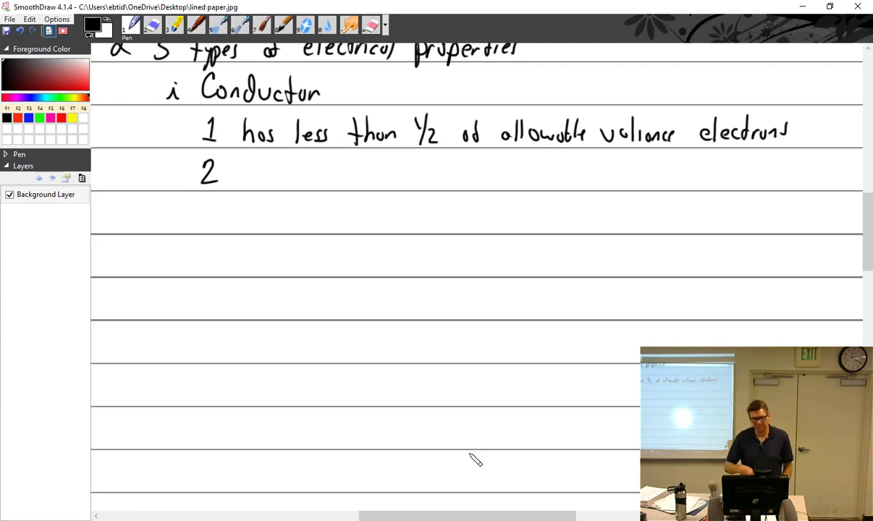
key("F9")
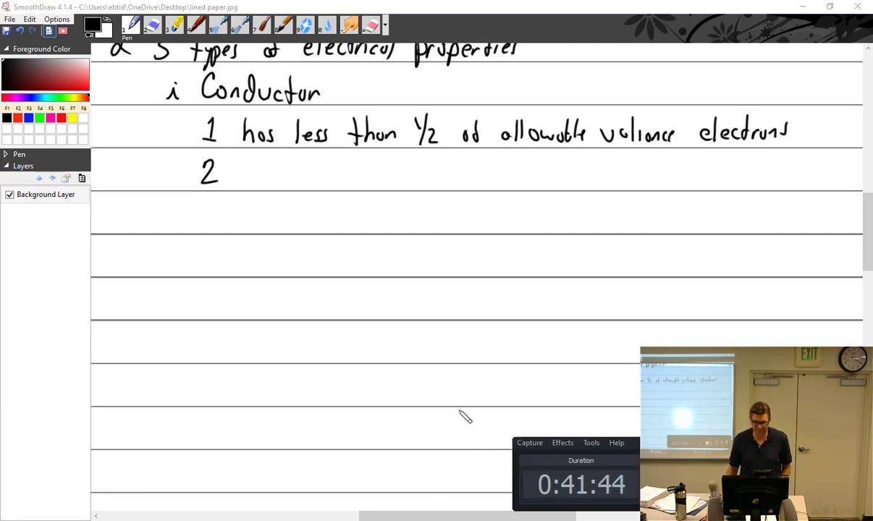